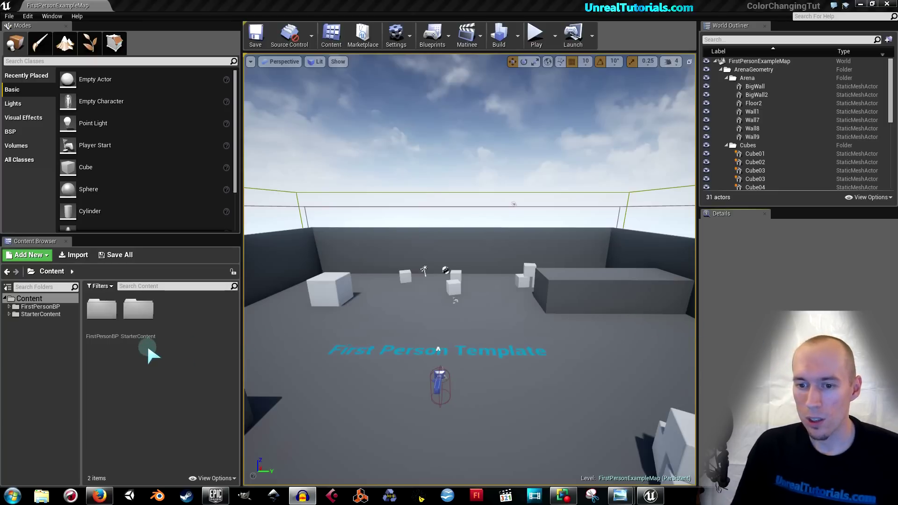
- Create a folder named MyMaterials inside Content and open its empty contents
left_click(37, 301)
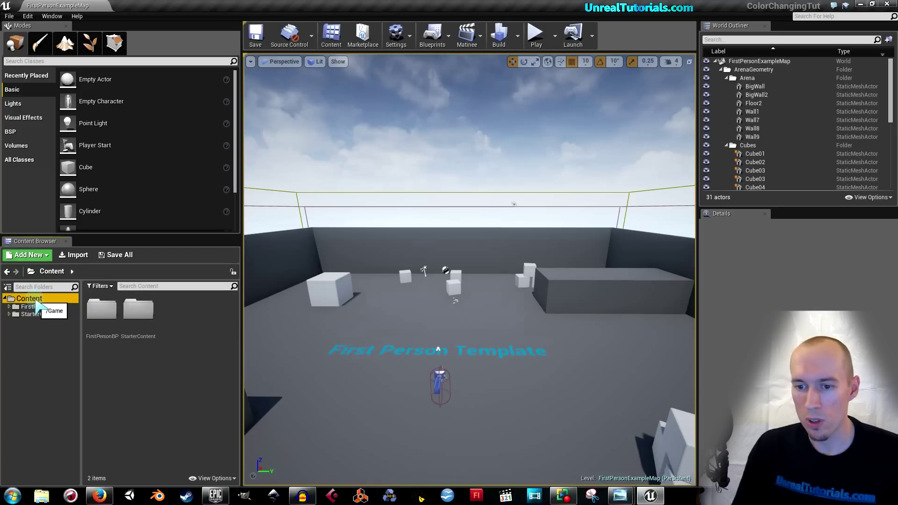
left_click(30, 301)
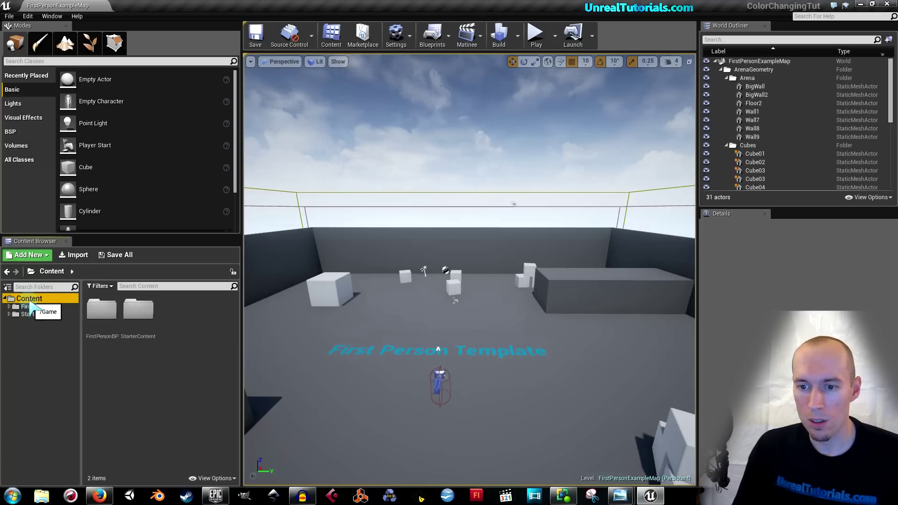
right_click(26, 303)
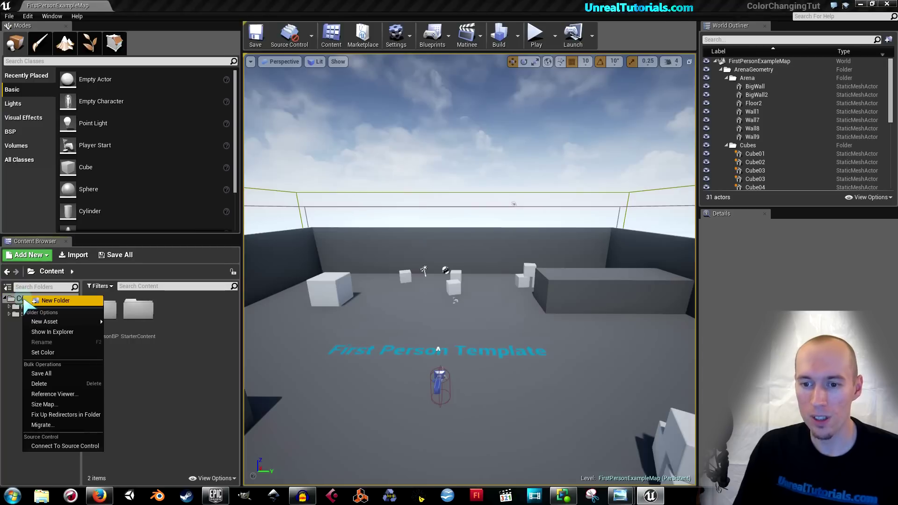
left_click(56, 304)
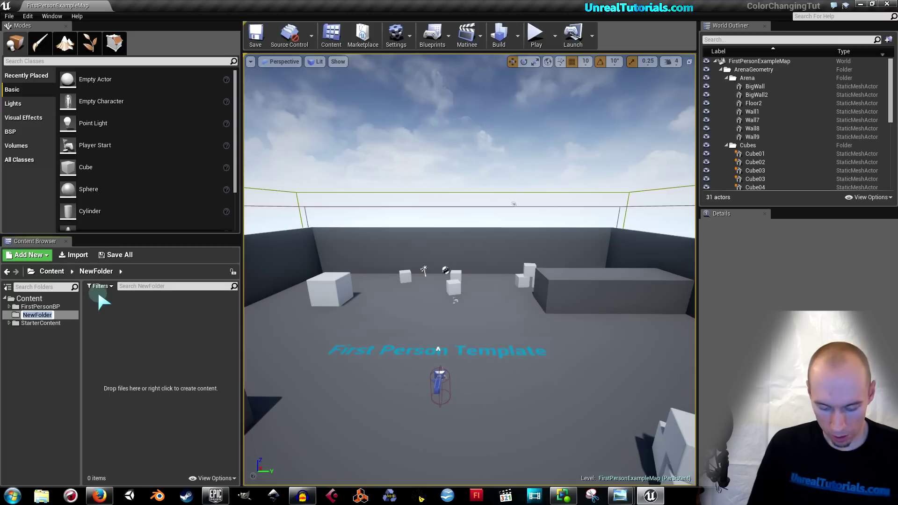
type("MyMaterias")
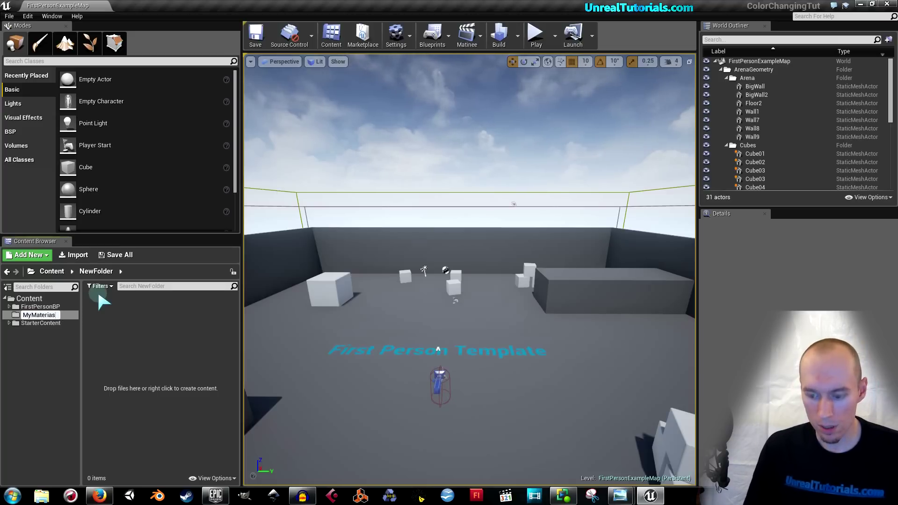
key("BackSpace")
type("ls")
key("Return")
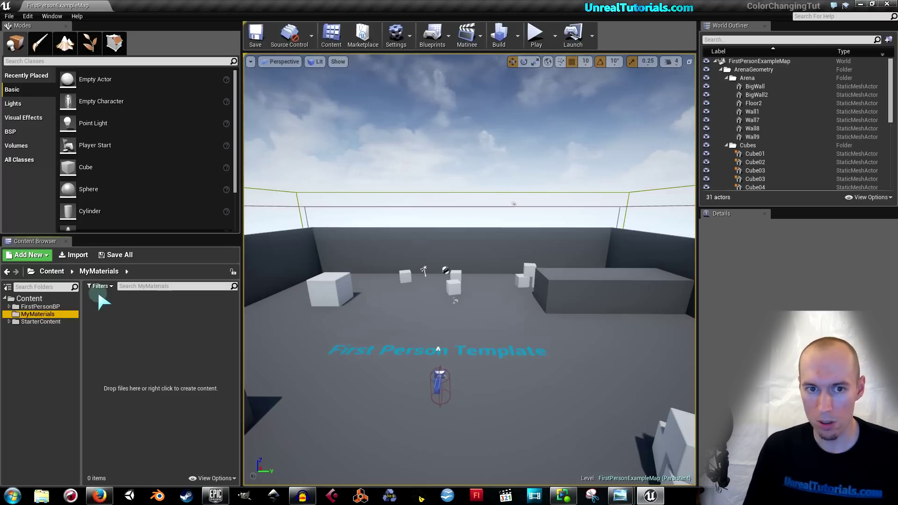
left_click(105, 305)
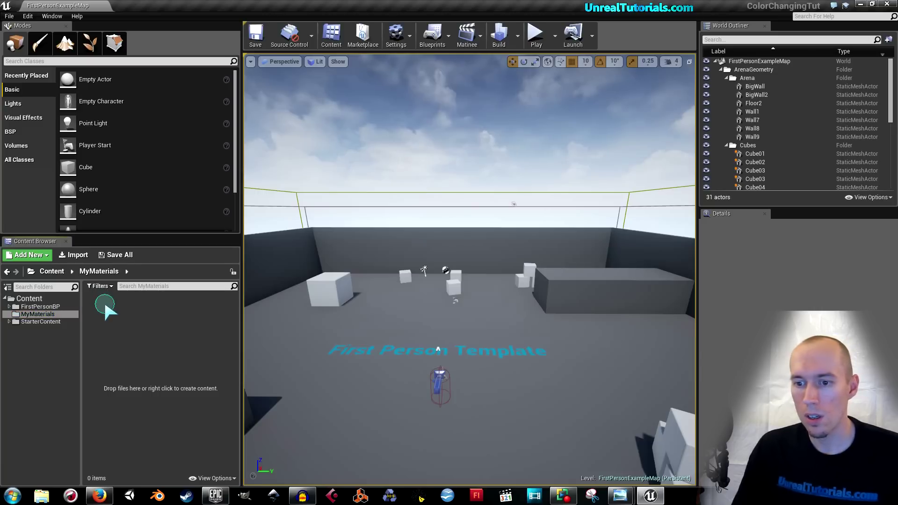
- Create a new material in MyMaterials named ColorChange1
right_click(110, 334)
mouse_move(111, 317)
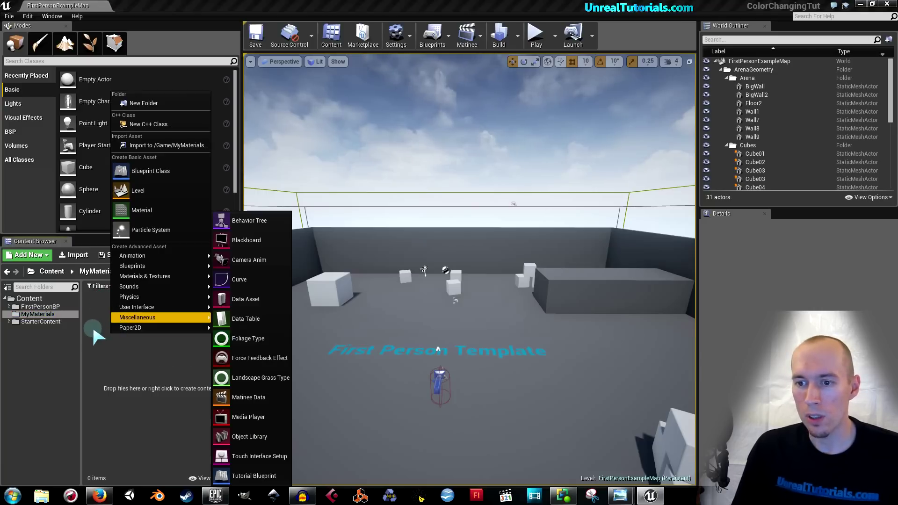
left_click(141, 211)
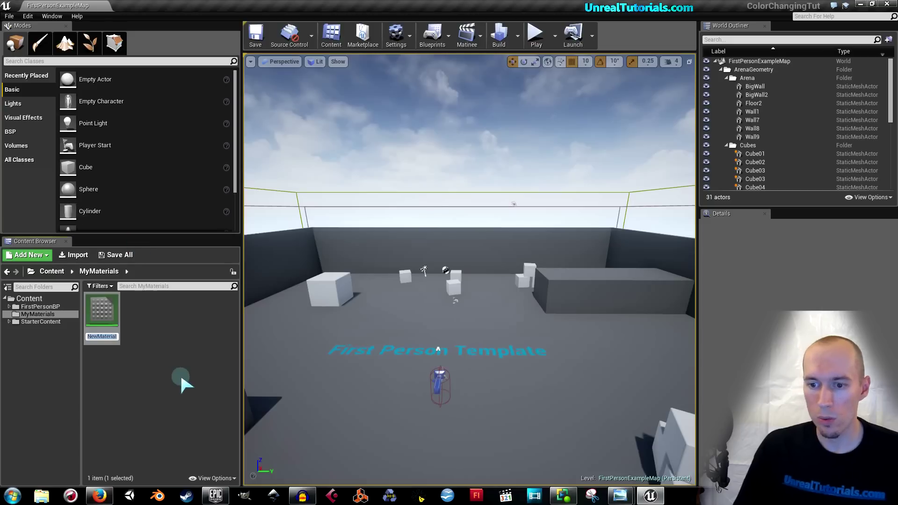
type("Colo")
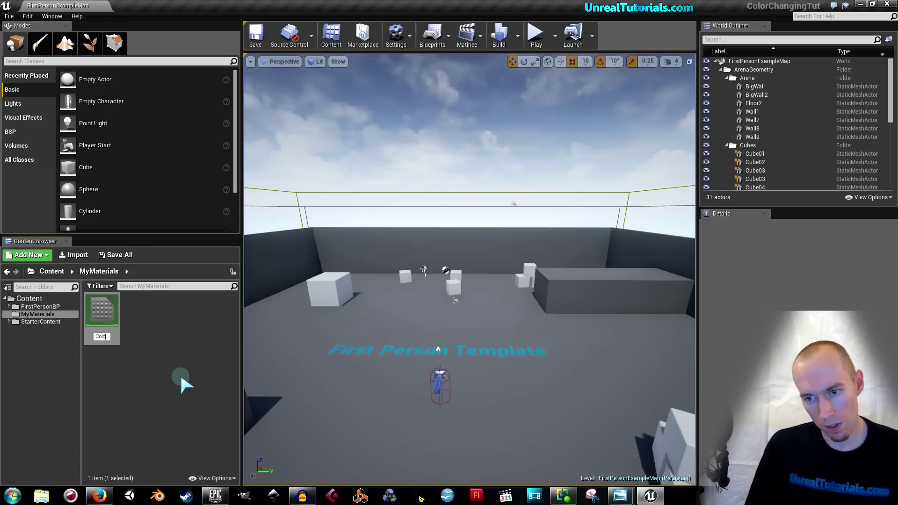
type("rChange1")
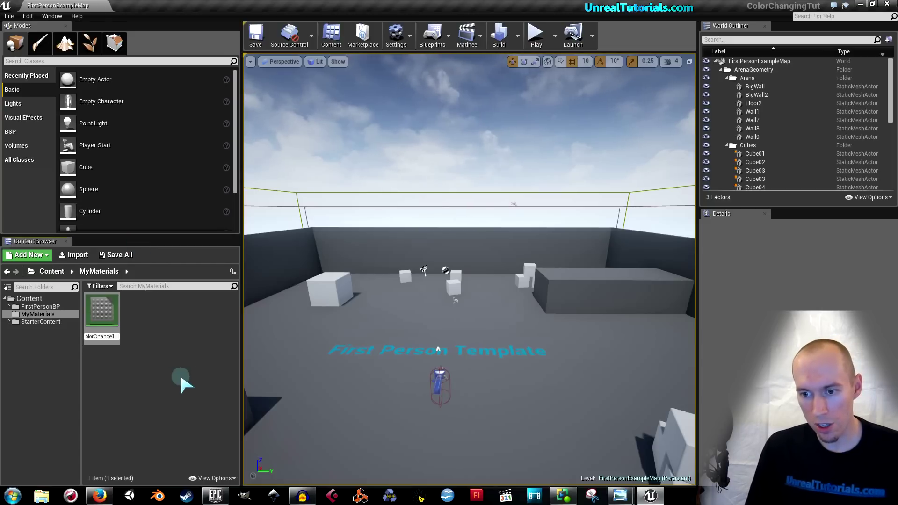
key("Return")
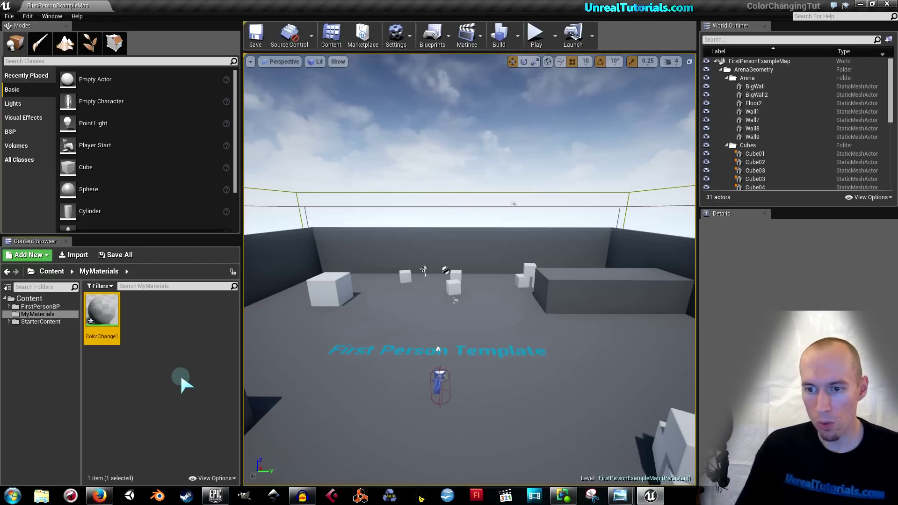
- Create two more materials named ColorChange2 and ColorChange3
right_click(149, 339)
left_click(181, 219)
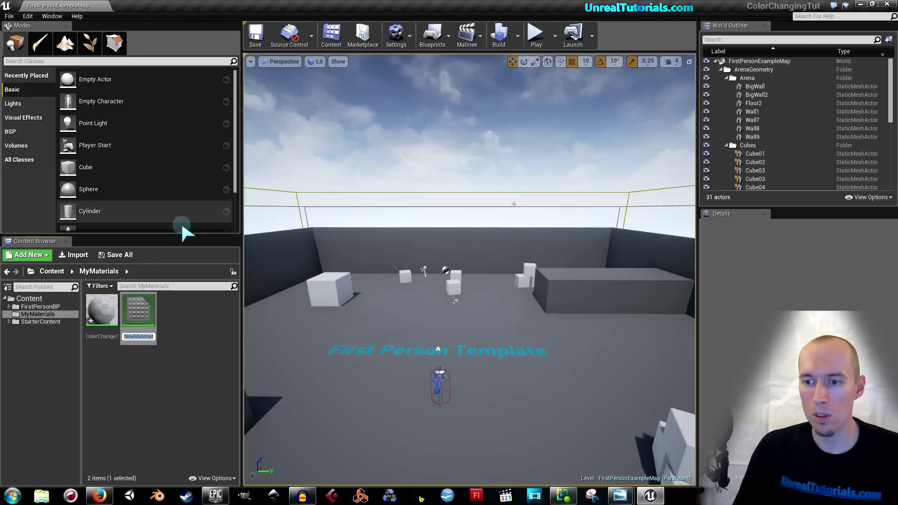
type("Change2")
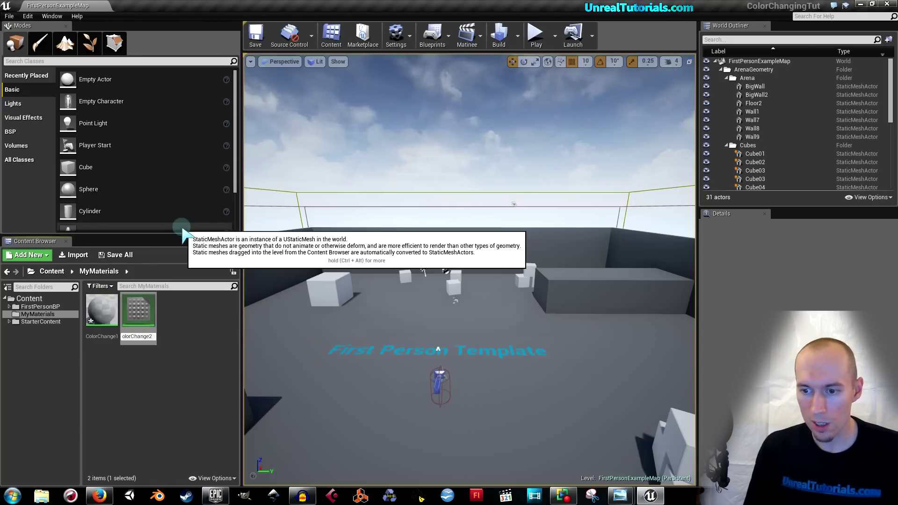
key("Return")
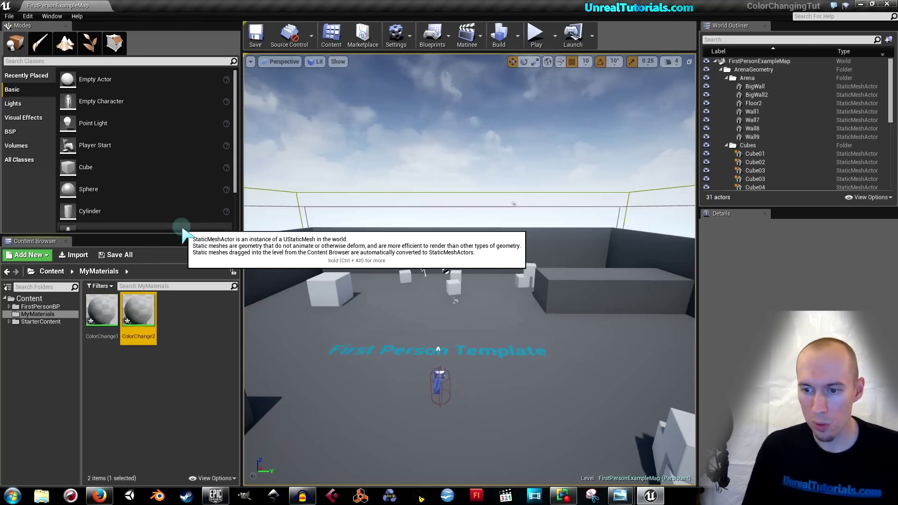
right_click(185, 340)
left_click(232, 213)
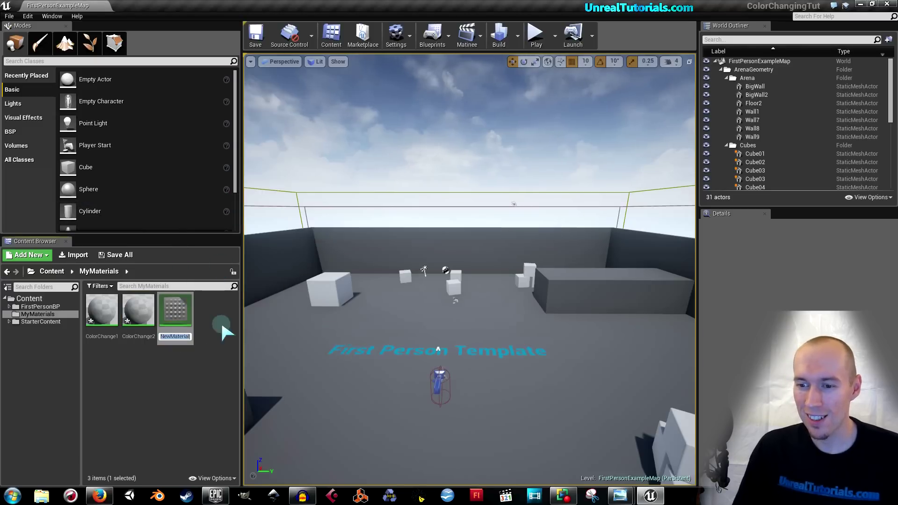
type("Col")
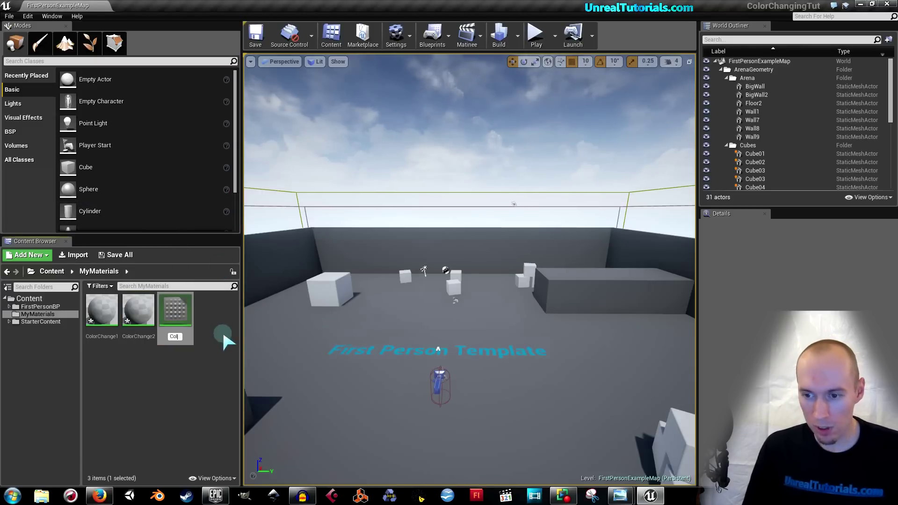
type("orChange")
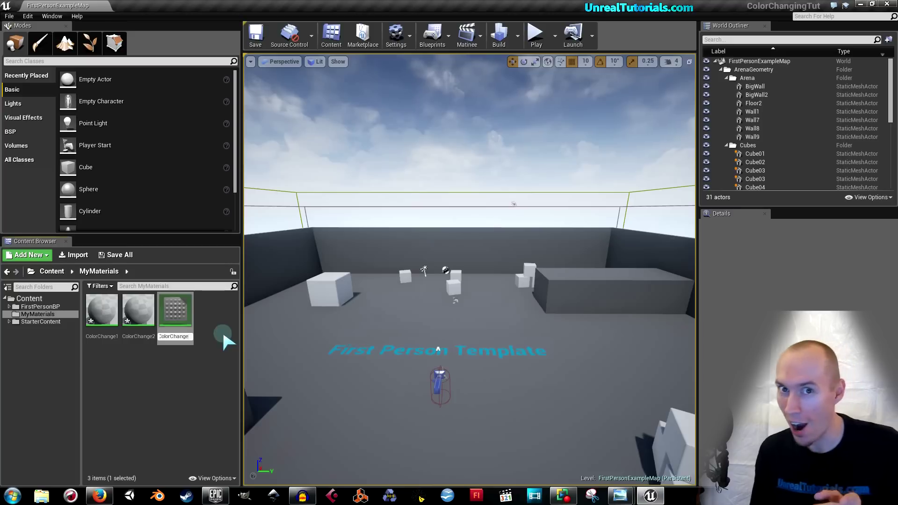
type("3")
key("Return")
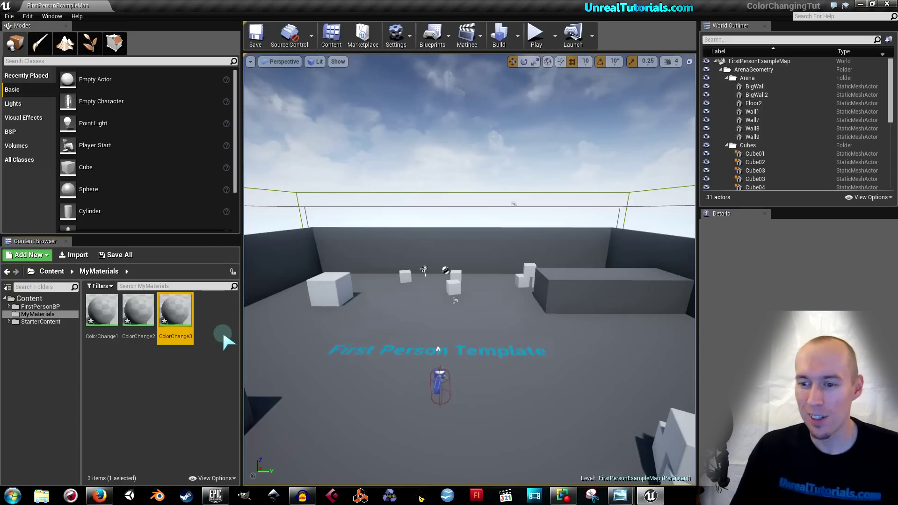
left_click(204, 376)
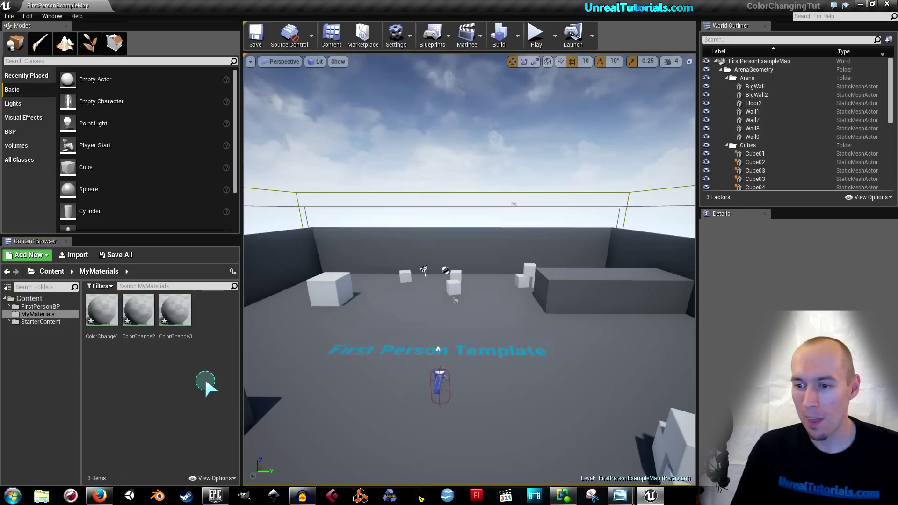
- In the ColorChange1 material graph, wire a new VectorParameter node into Base Color
double_click(112, 319)
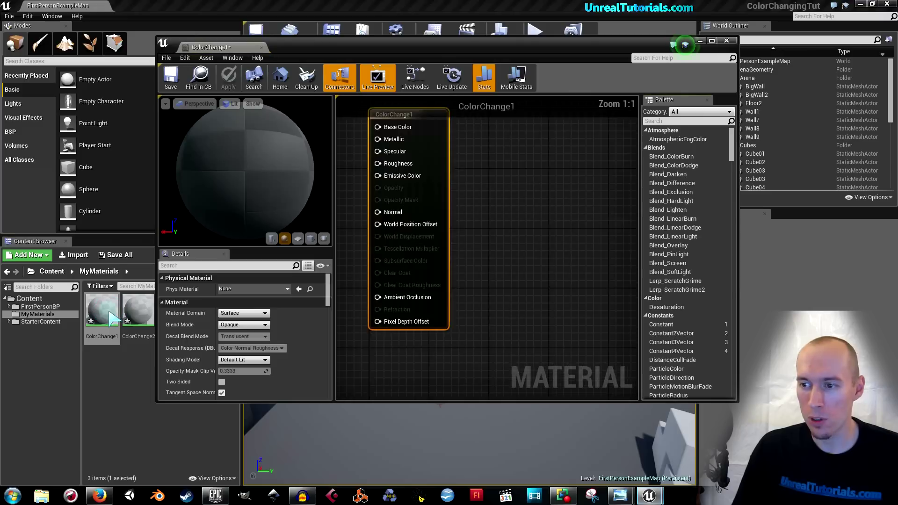
right_click_drag(406, 164, 456, 208)
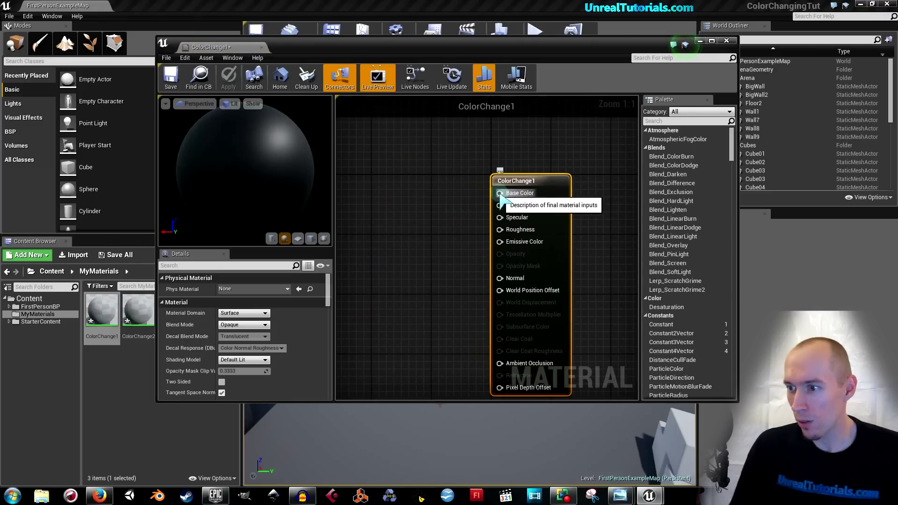
left_click_drag(500, 193, 421, 183)
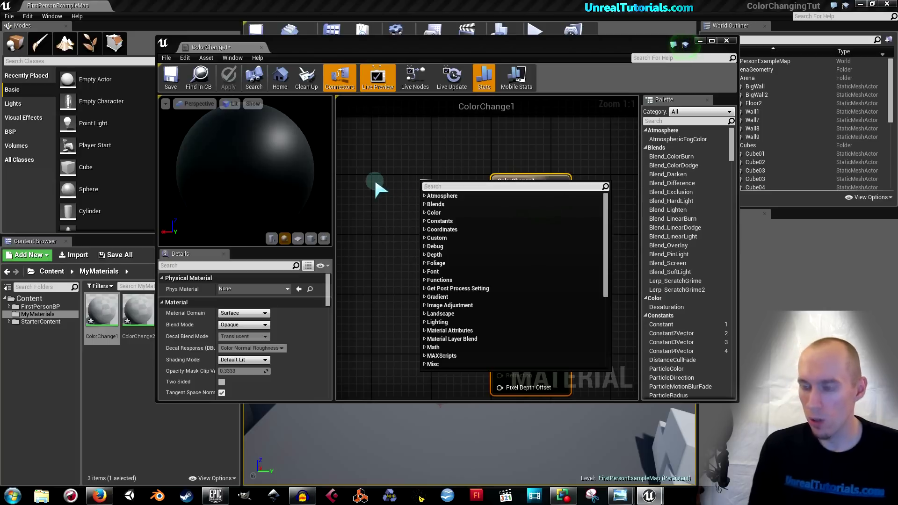
type("vector pa")
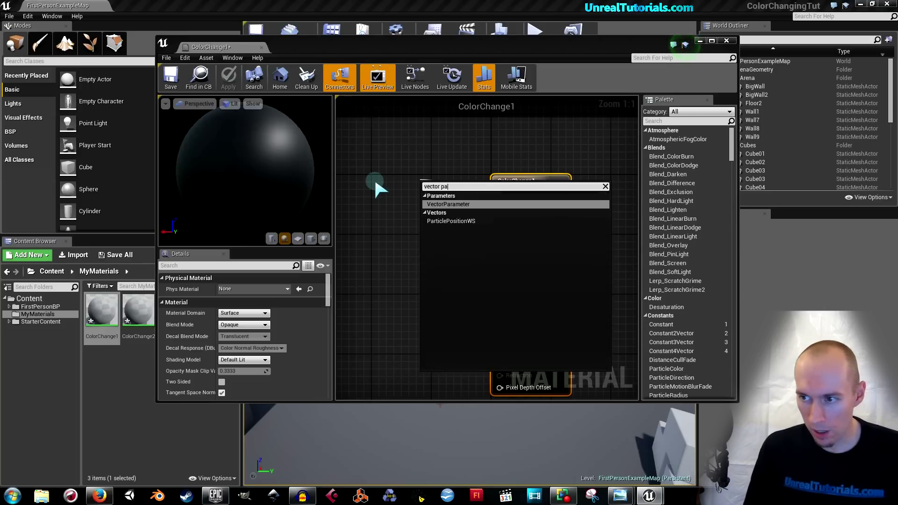
type("ra")
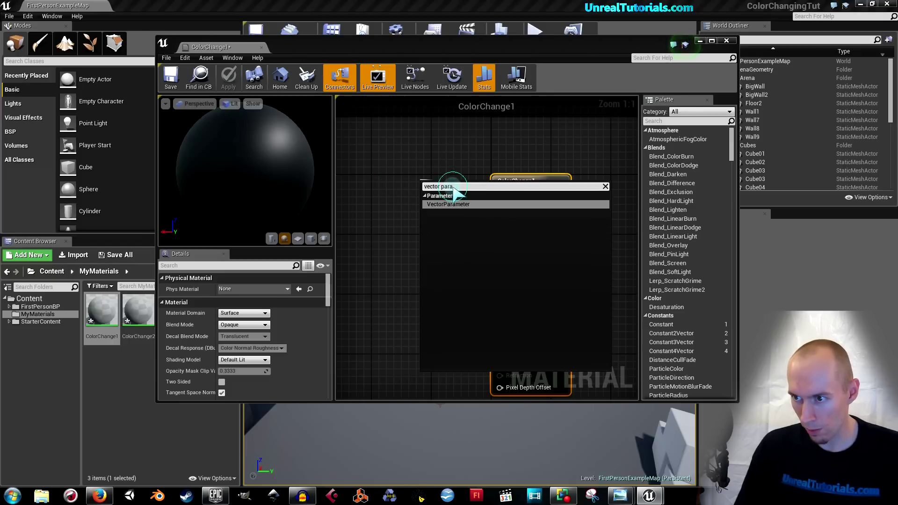
left_click(450, 203)
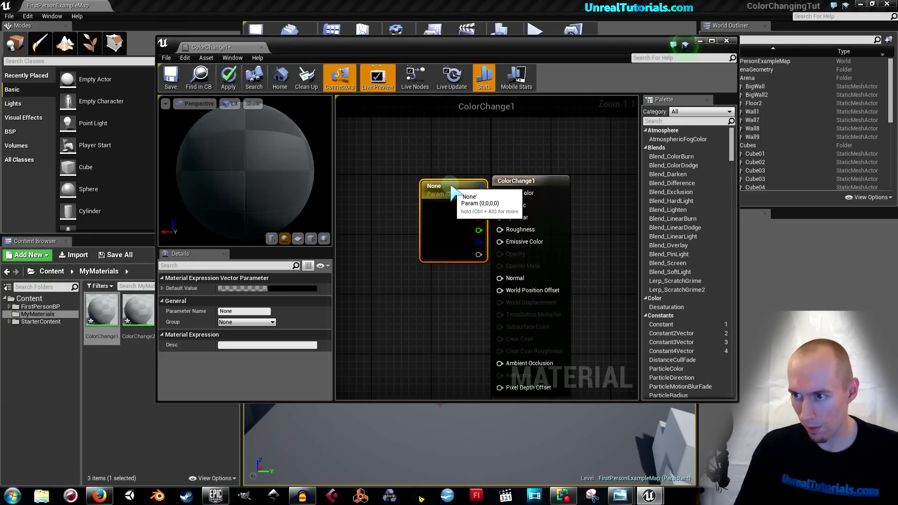
mouse_move(435, 169)
left_mouse_down()
mouse_move(426, 154)
mouse_move(428, 163)
left_mouse_up()
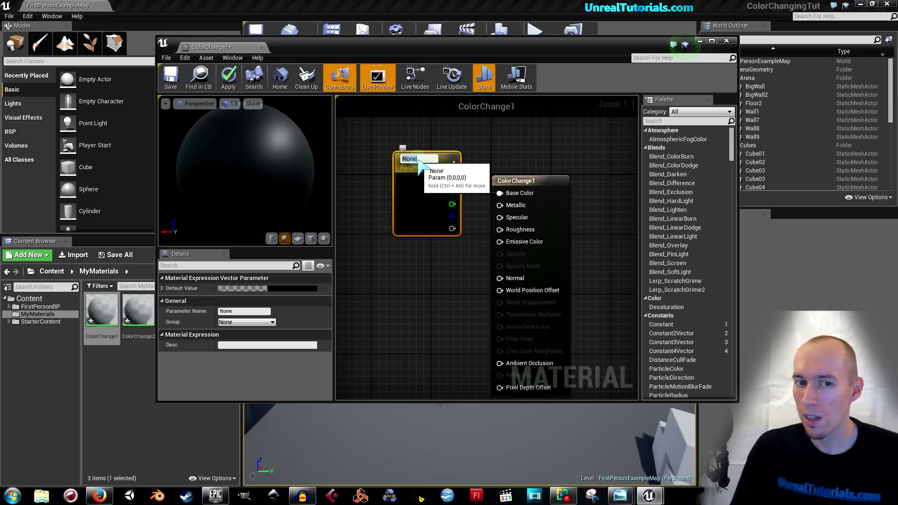
double_click(417, 154)
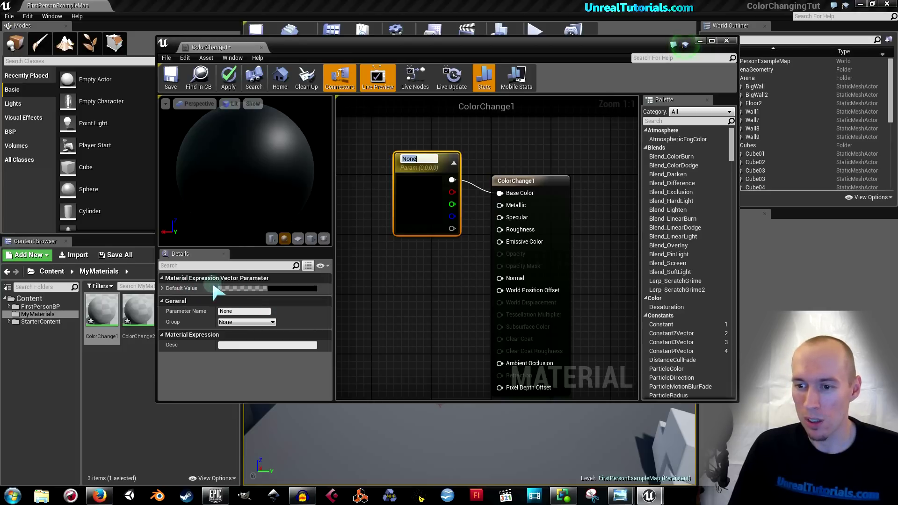
- Set the VectorParameter's default value to full bright green and save it to the colour theme
left_click(269, 288)
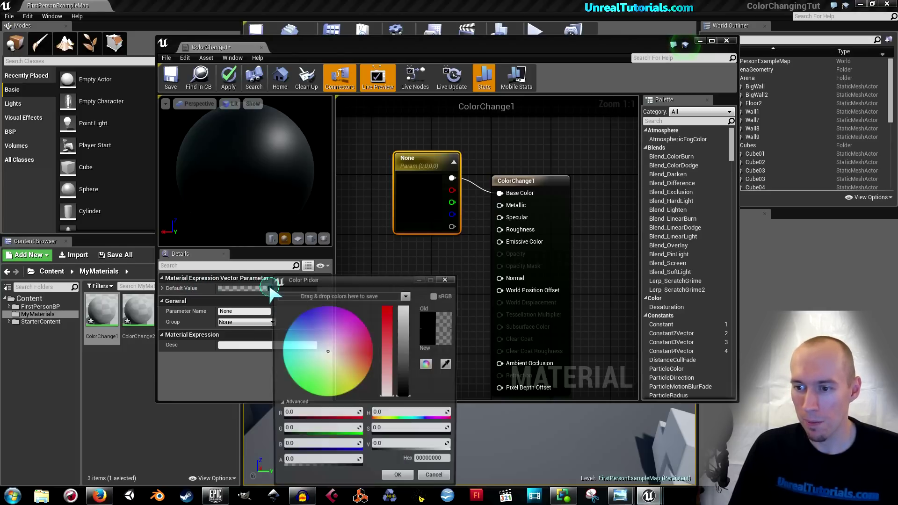
left_click_drag(325, 278, 335, 207)
left_click_drag(337, 281, 310, 322)
left_click_drag(413, 304, 414, 230)
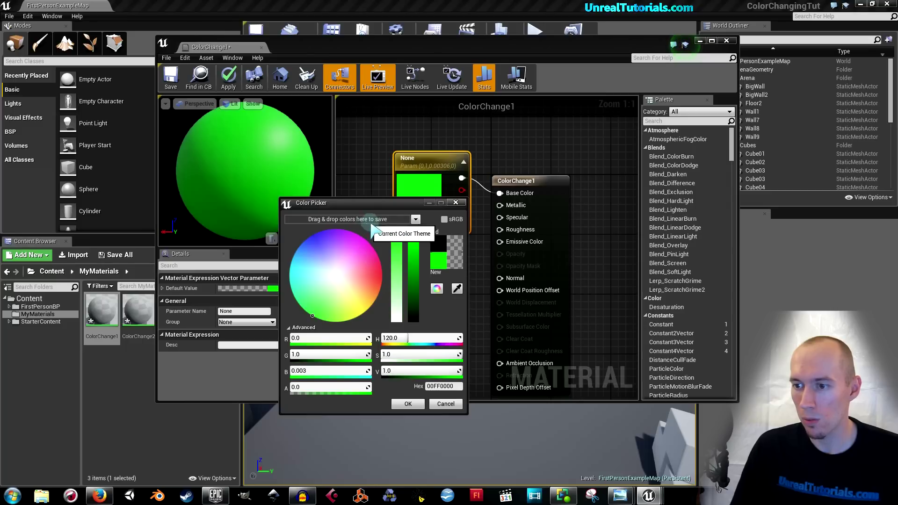
left_click_drag(443, 268, 379, 224)
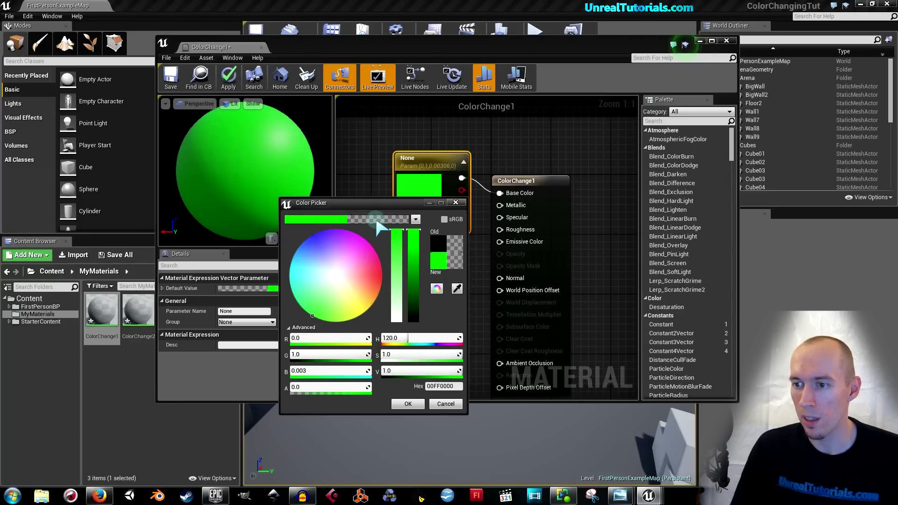
left_click(408, 403)
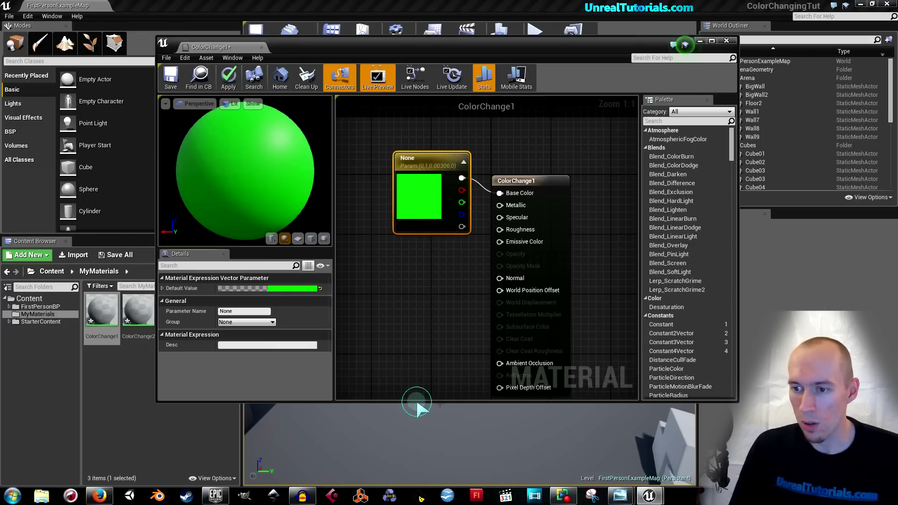
- Name the parameter ColorChange1, save the material and close its editor
left_click(247, 311)
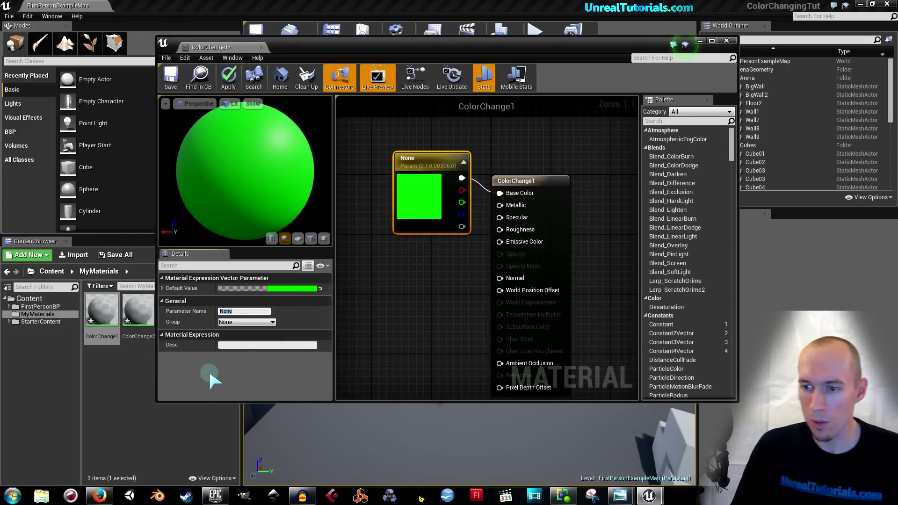
type("ColorC")
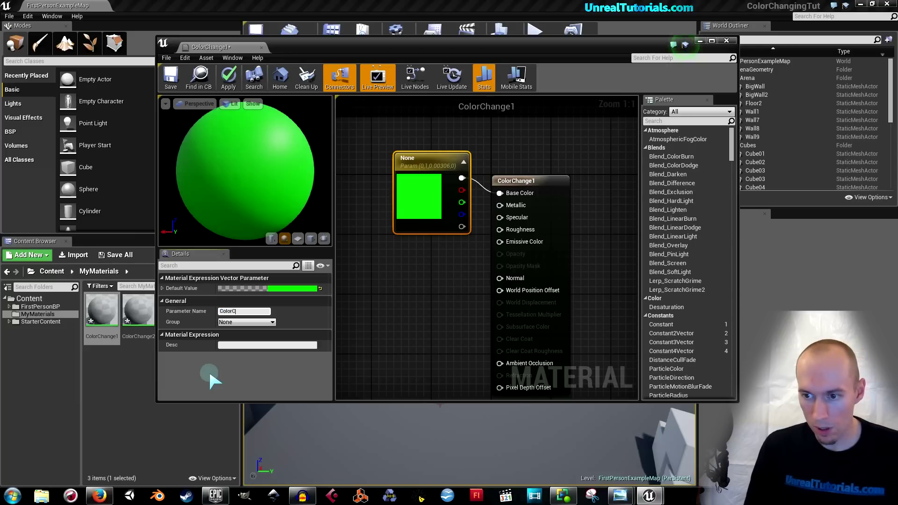
type("hange1")
key("Return")
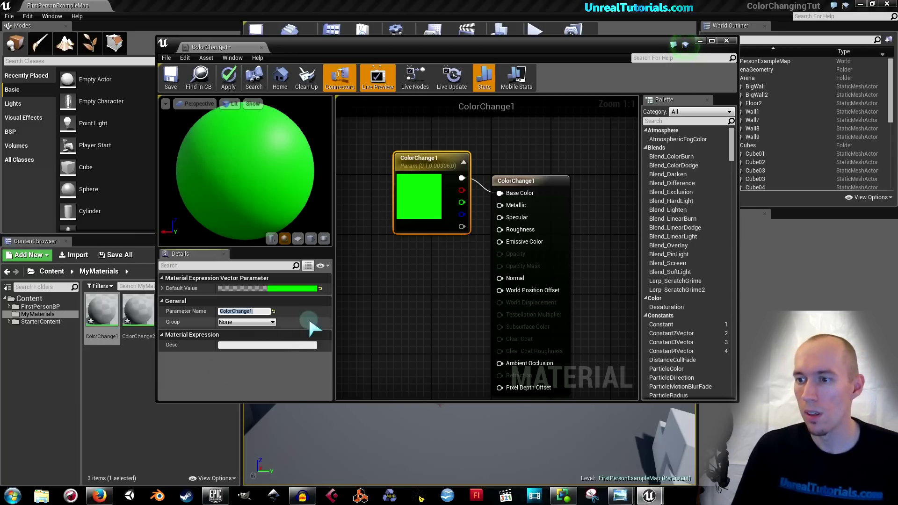
left_click(167, 78)
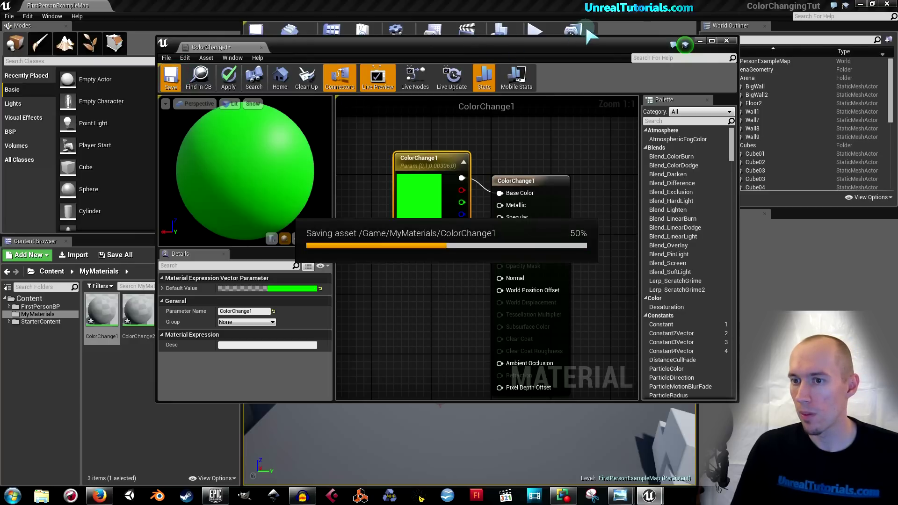
left_click(726, 40)
- Open ColorChange2 and add a VectorParameter node beside the material node
double_click(138, 310)
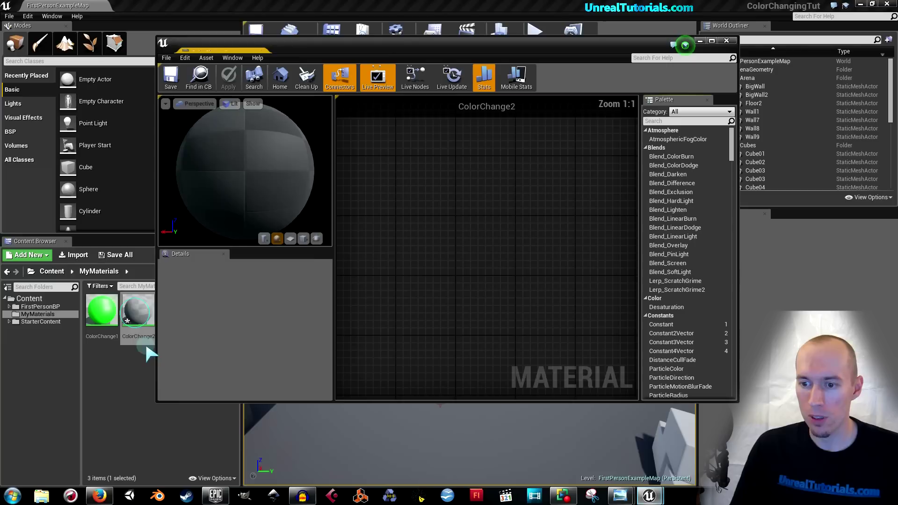
right_click_drag(405, 210, 464, 244)
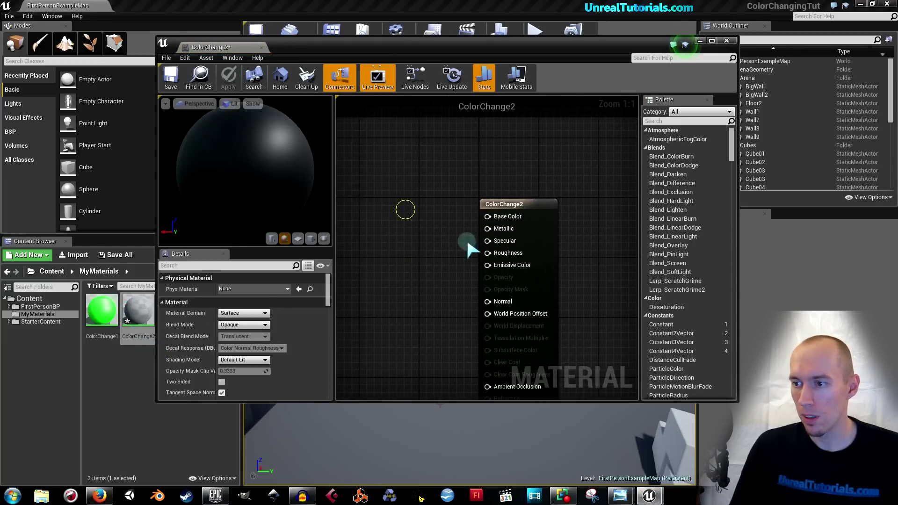
right_click(403, 195)
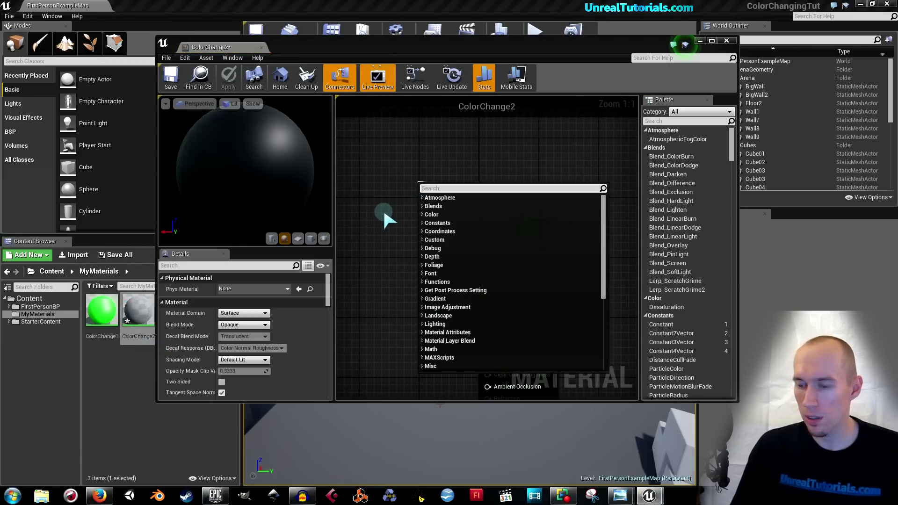
type("vector para")
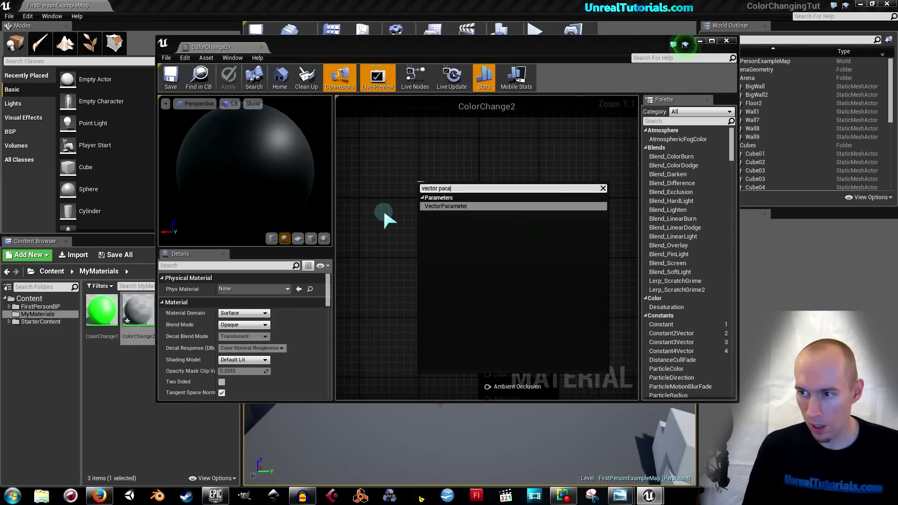
key("Return")
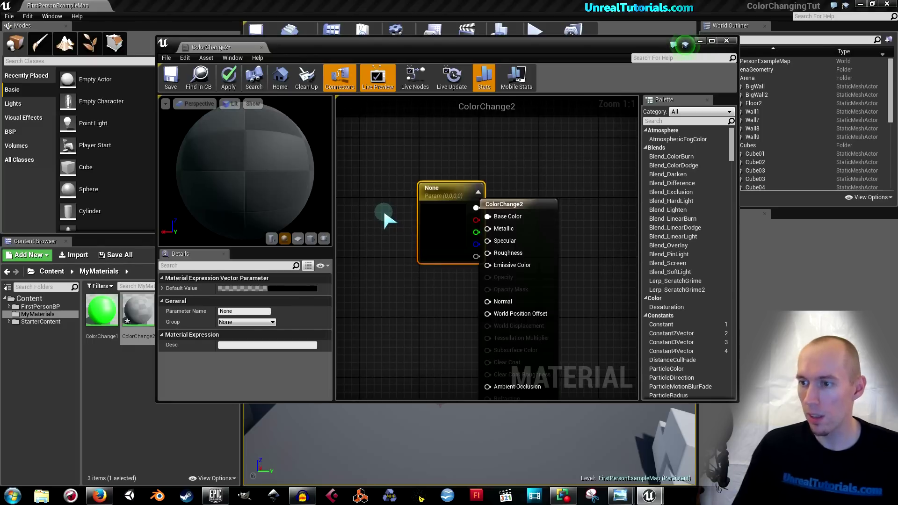
left_click_drag(430, 184, 415, 177)
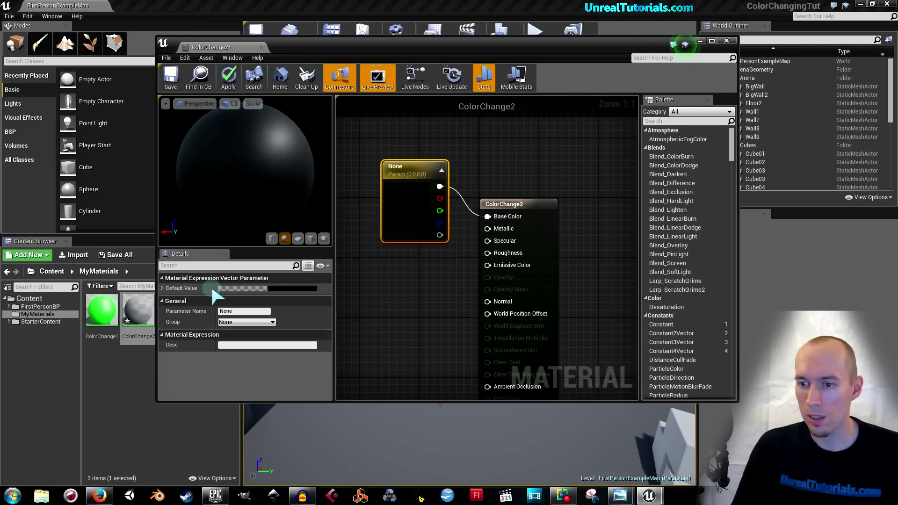
- Set the parameter's default value to pure red and save it to the colour theme
left_click(274, 288)
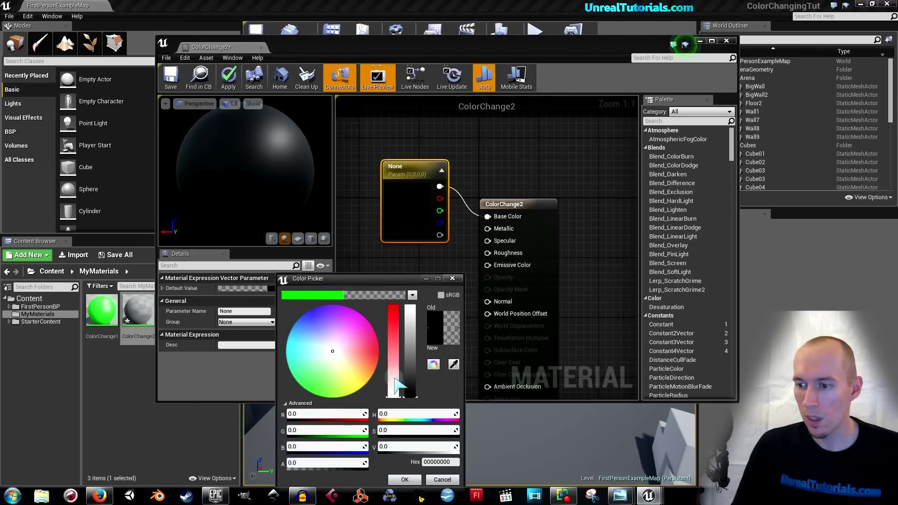
left_click_drag(394, 377, 389, 282)
left_click_drag(415, 335, 413, 279)
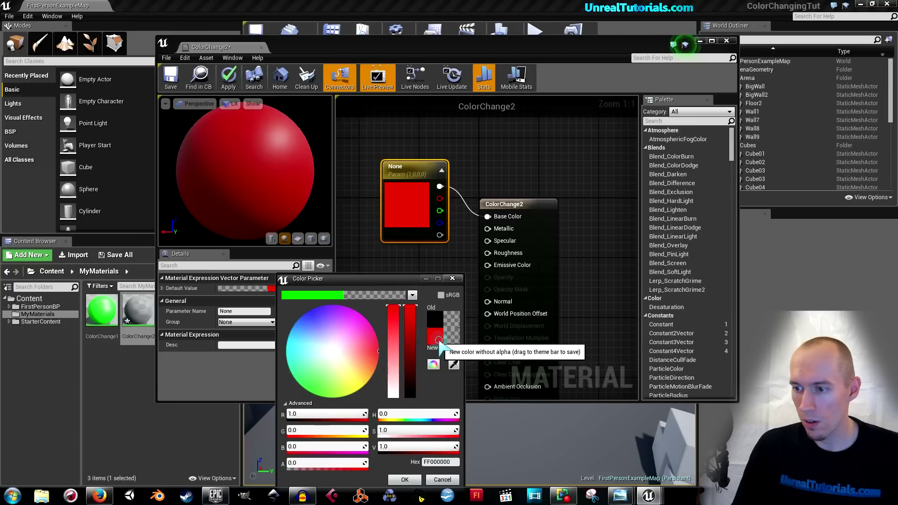
left_click_drag(438, 340, 406, 328)
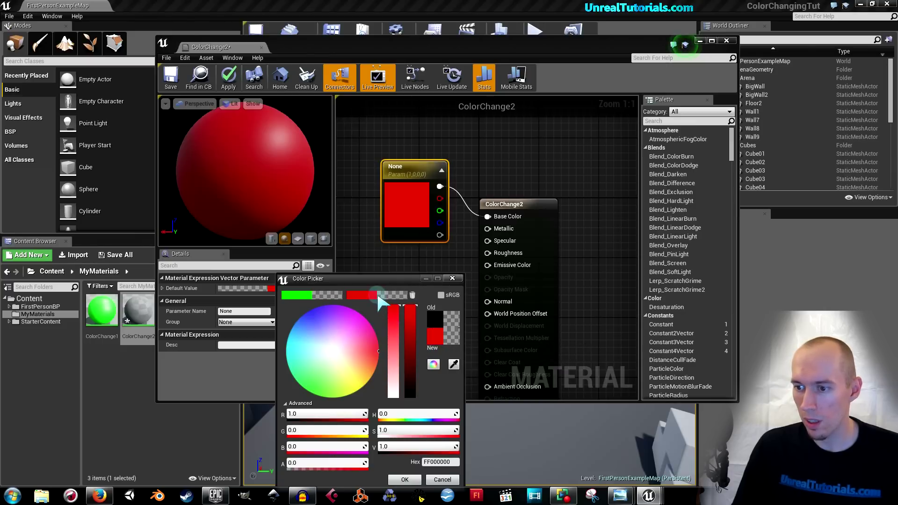
left_click_drag(370, 276, 366, 257)
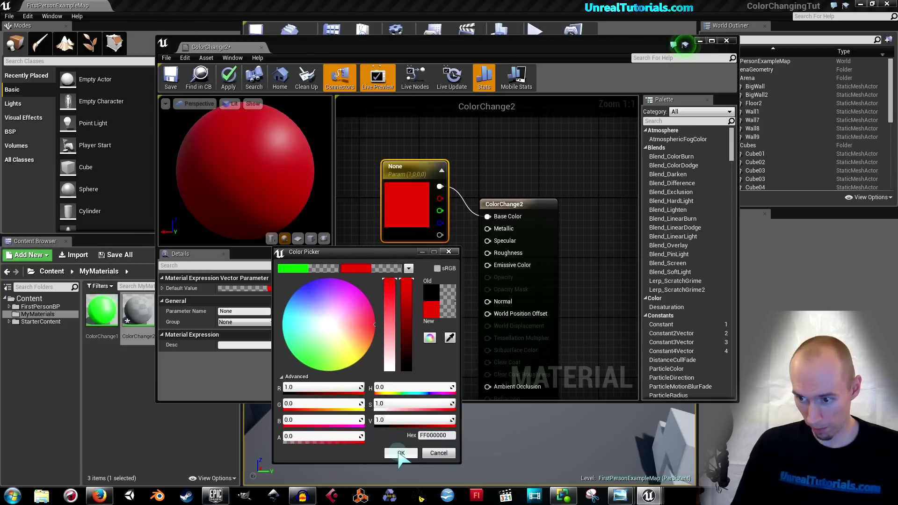
left_click(401, 453)
- Name the parameter ColorChange2 and save the material
left_click(241, 311)
type("Color")
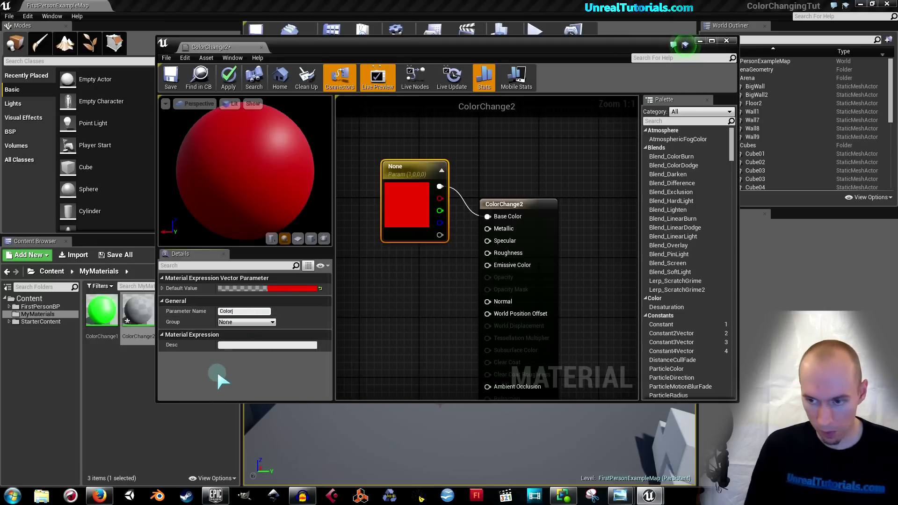
type("Change2")
key("Return")
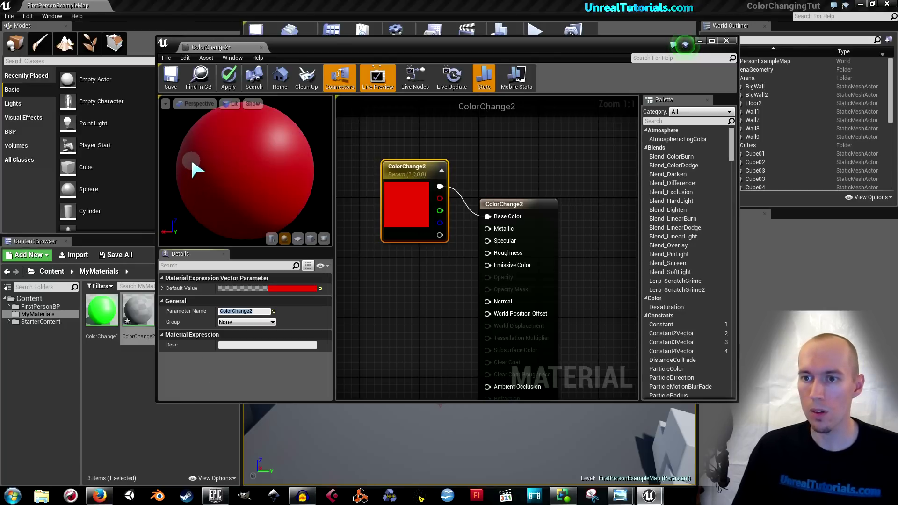
left_click(179, 84)
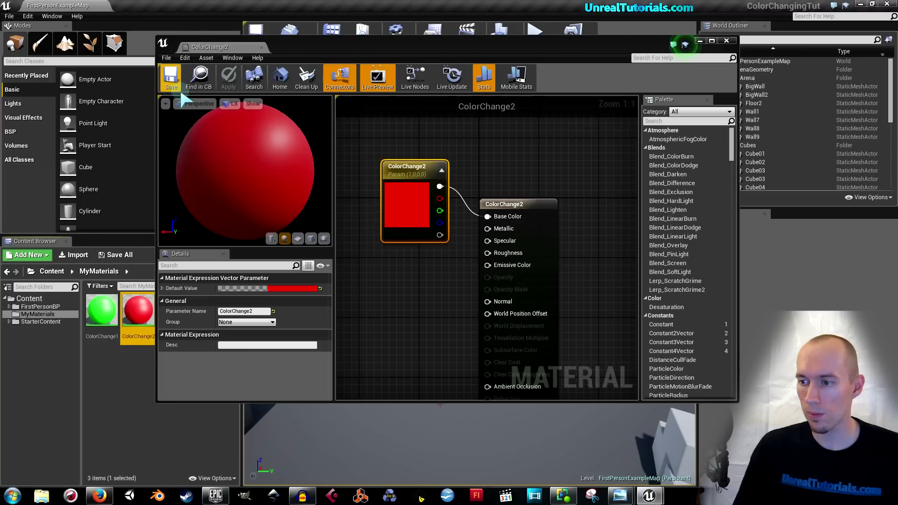
- Open ColorChange3 and wire a new VectorParameter node into its Base Color input
left_click(726, 41)
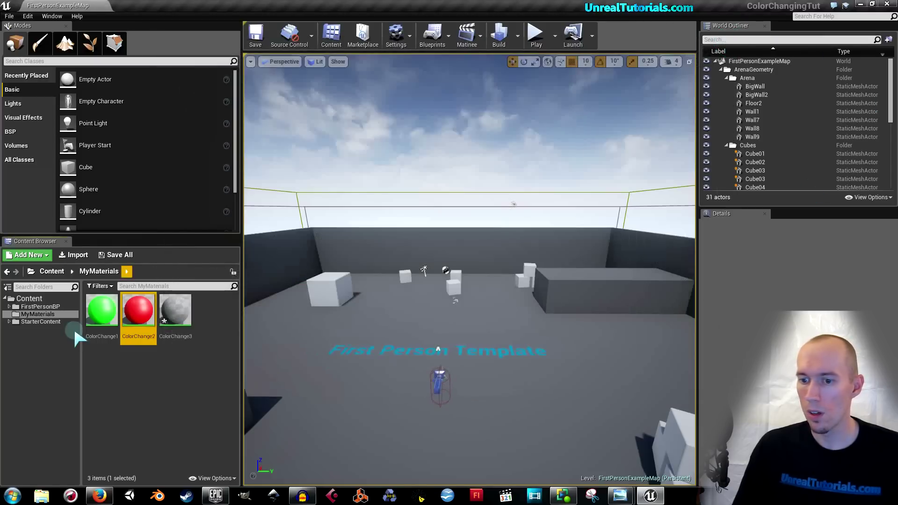
left_click(173, 317)
double_click(173, 318)
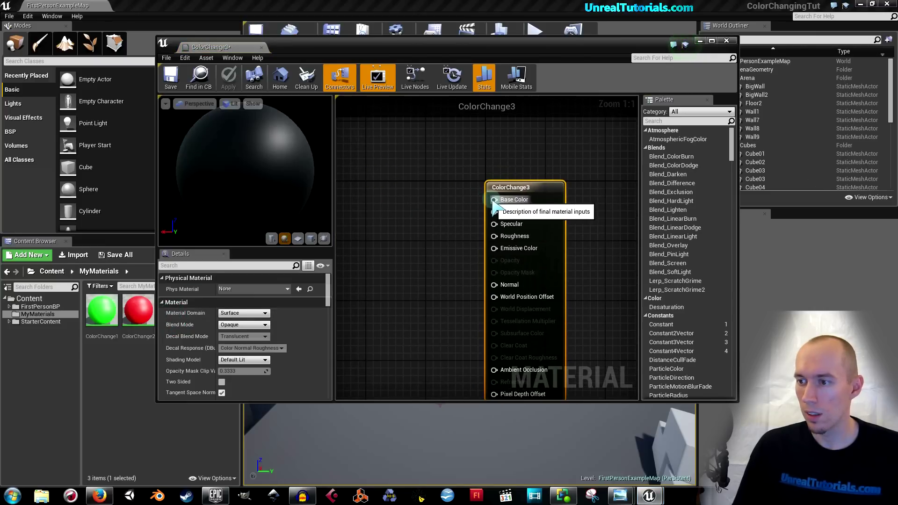
left_click_drag(493, 199, 437, 167)
type("vecor")
key("BackSpace")
key("BackSpace")
type("tor par")
key("Return")
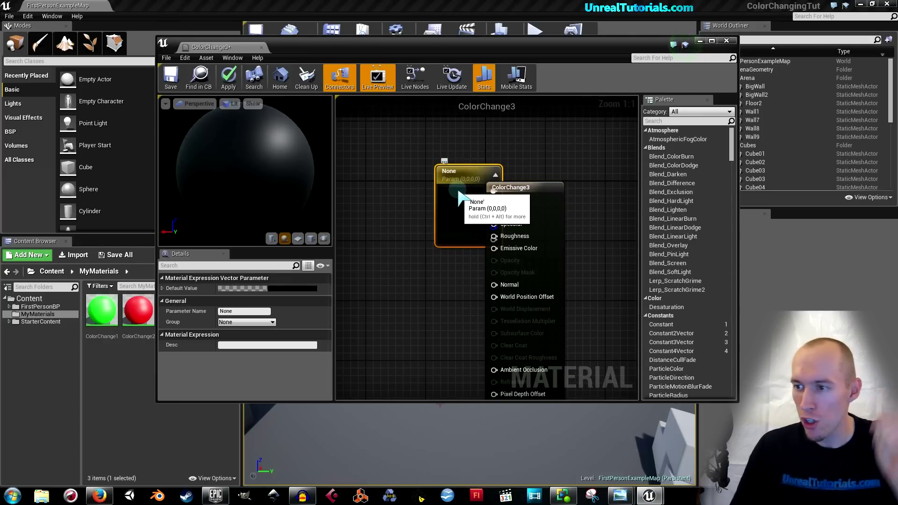
left_click_drag(459, 196, 427, 182)
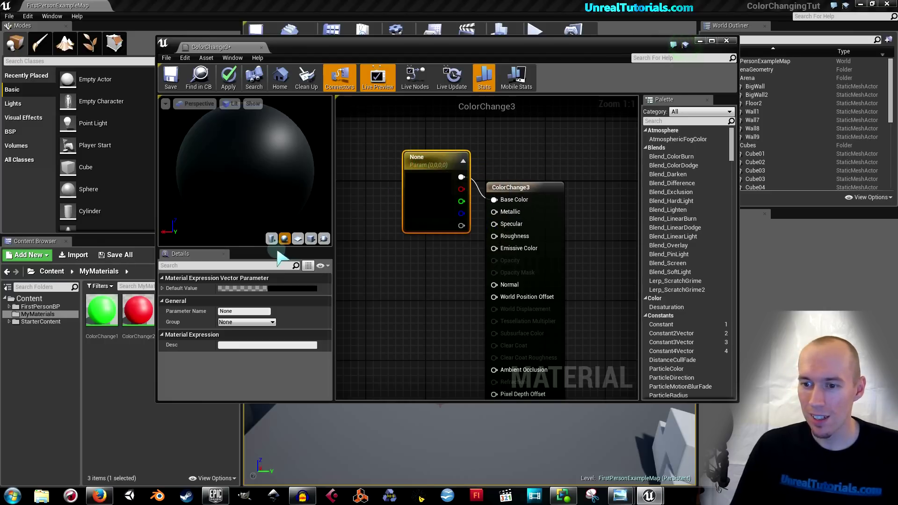
- Set the parameter's default value to bright blue and save it to the colour theme
left_click(269, 288)
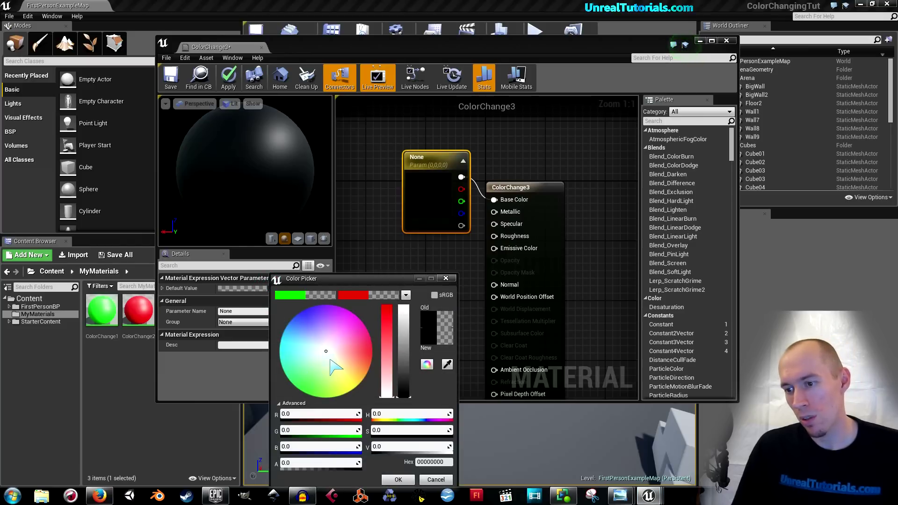
left_click_drag(330, 360, 290, 314)
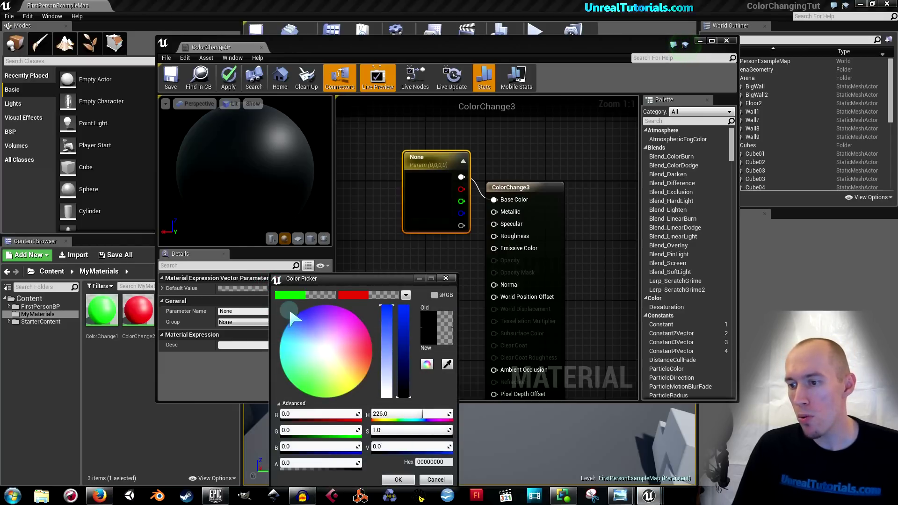
left_click_drag(404, 374, 401, 281)
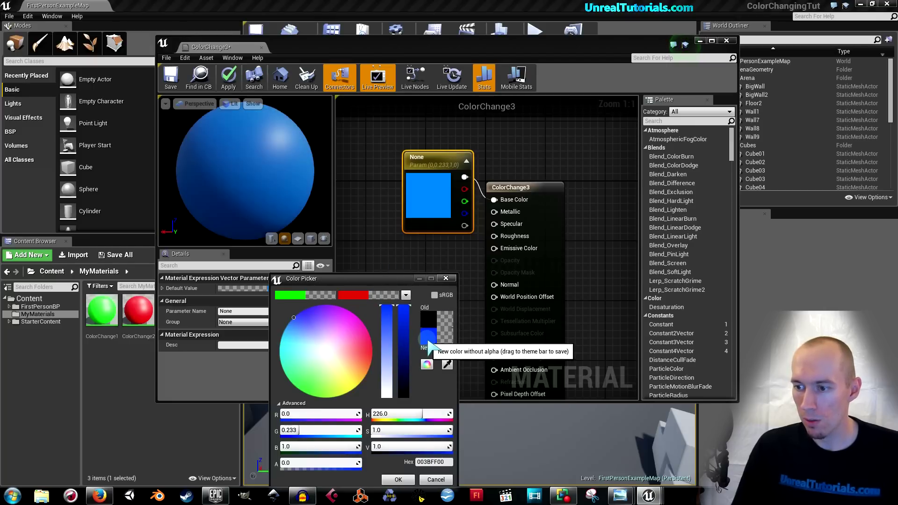
left_click_drag(430, 343, 386, 296)
left_click(398, 479)
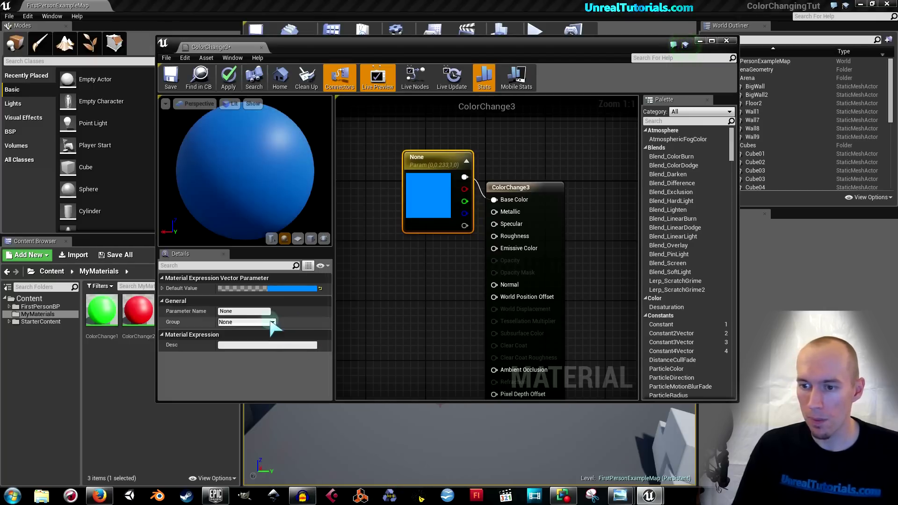
- Name the parameter ColorChange3 and save the material
left_click(227, 311)
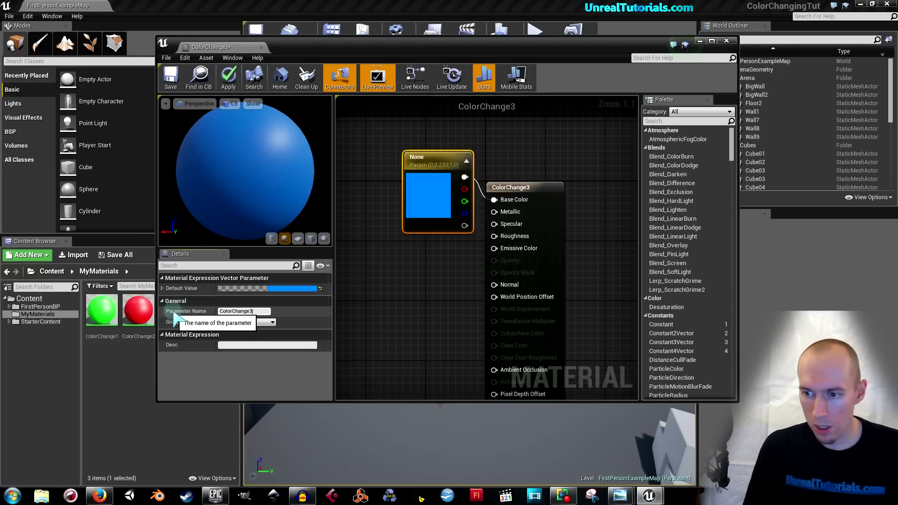
key("Return")
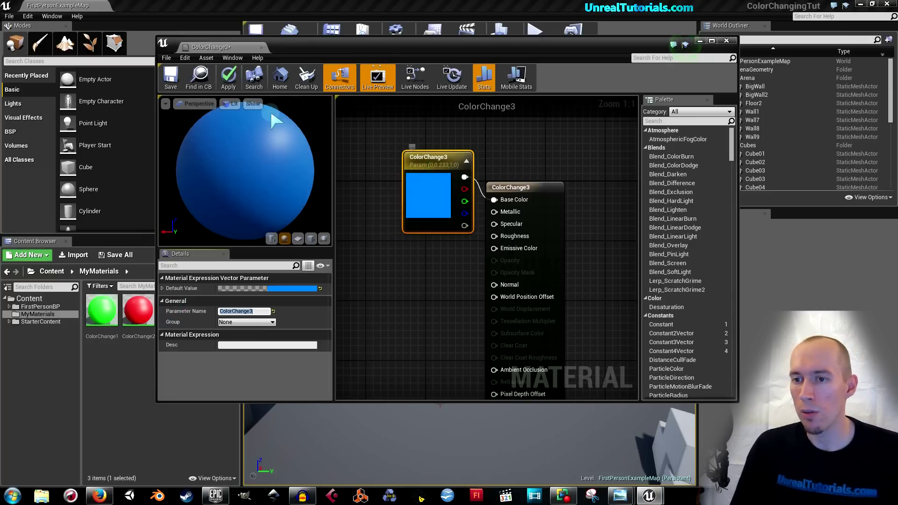
left_click(172, 80)
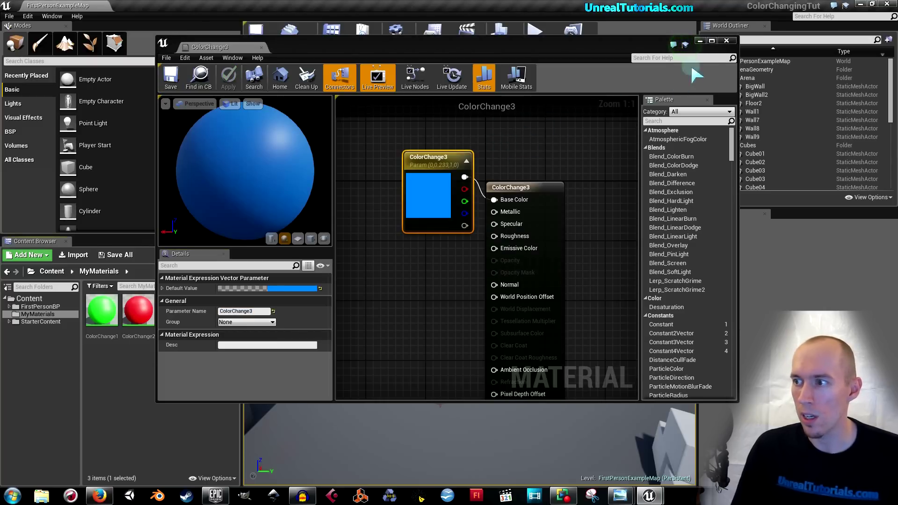
- Fly the camera to the arena wall and drop the green ColorChange1 material onto it
left_click(726, 41)
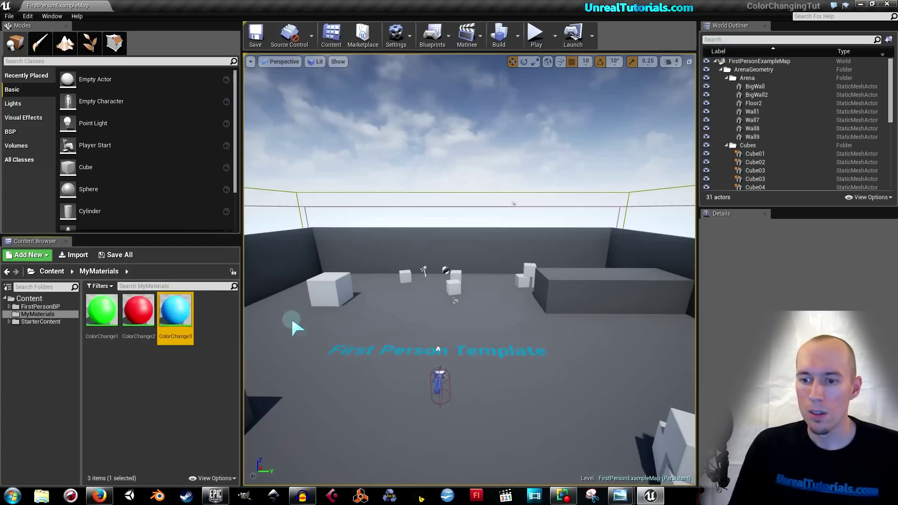
left_click(195, 371)
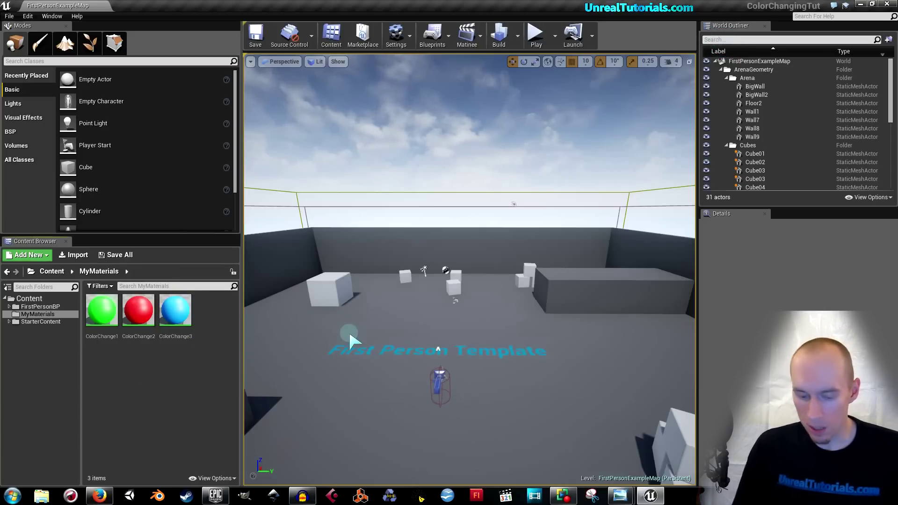
right_click_drag(349, 329, 396, 336)
key("w")
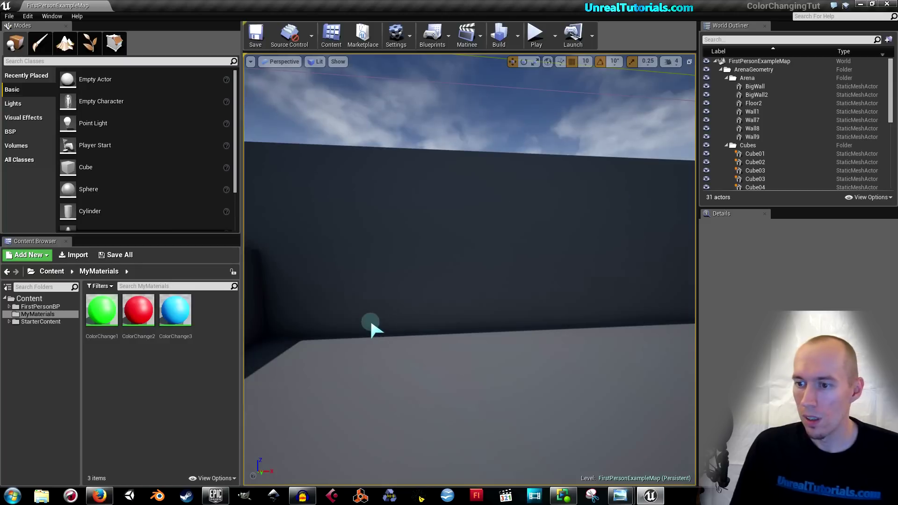
left_click_drag(96, 316, 373, 263)
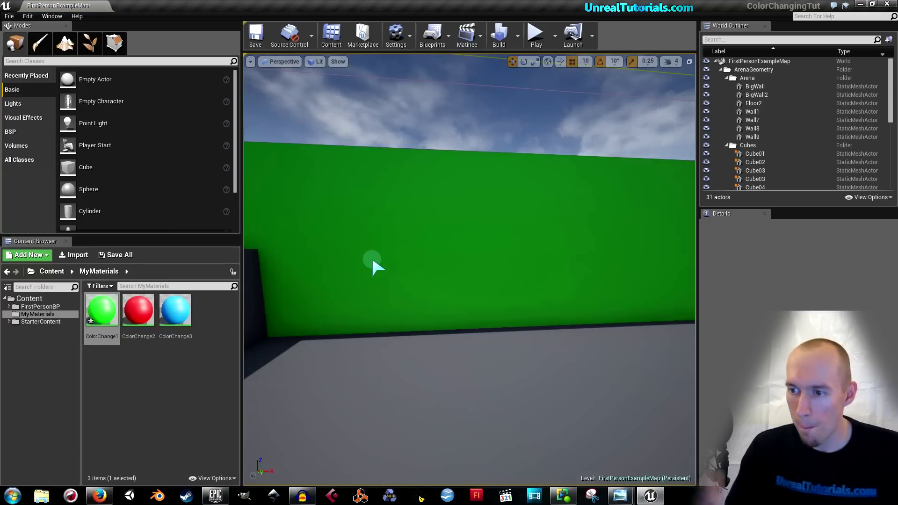
right_click_drag(400, 282, 401, 286)
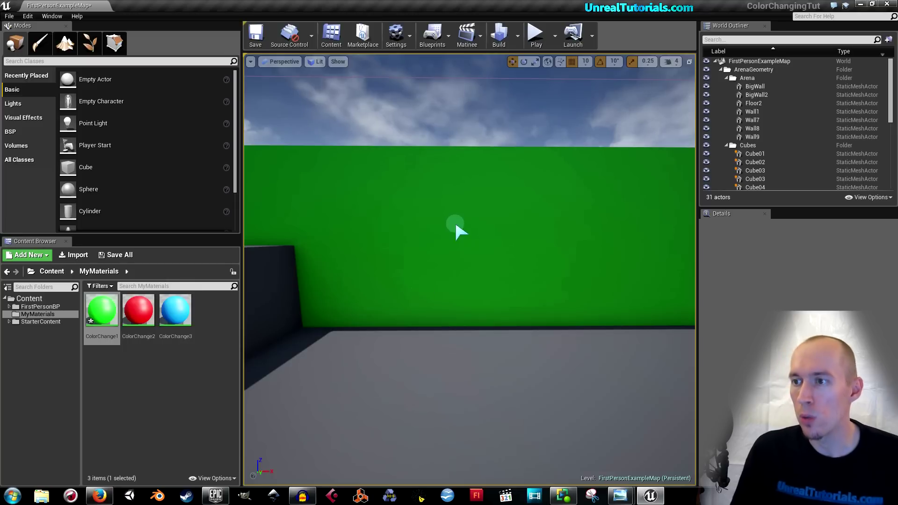
- Add a Matinee actor, dock its editor, and select the green wall Wall9
left_click(468, 39)
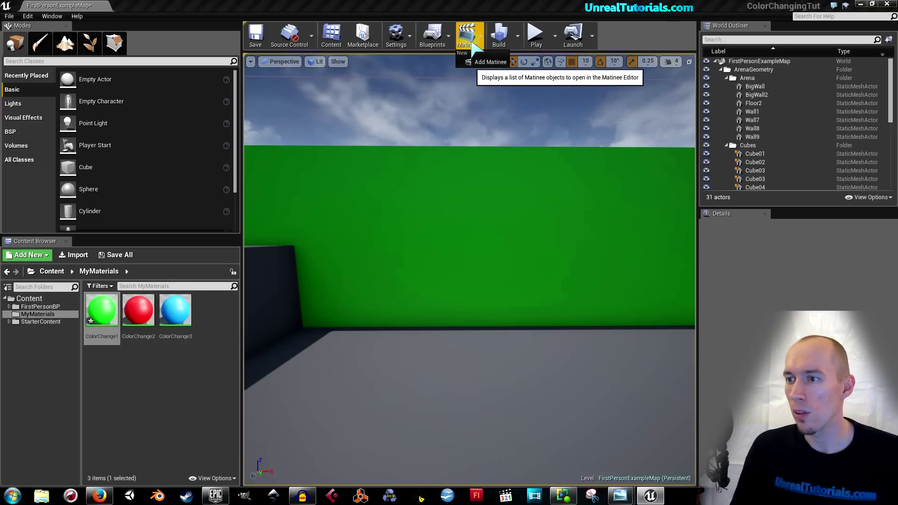
left_click(486, 65)
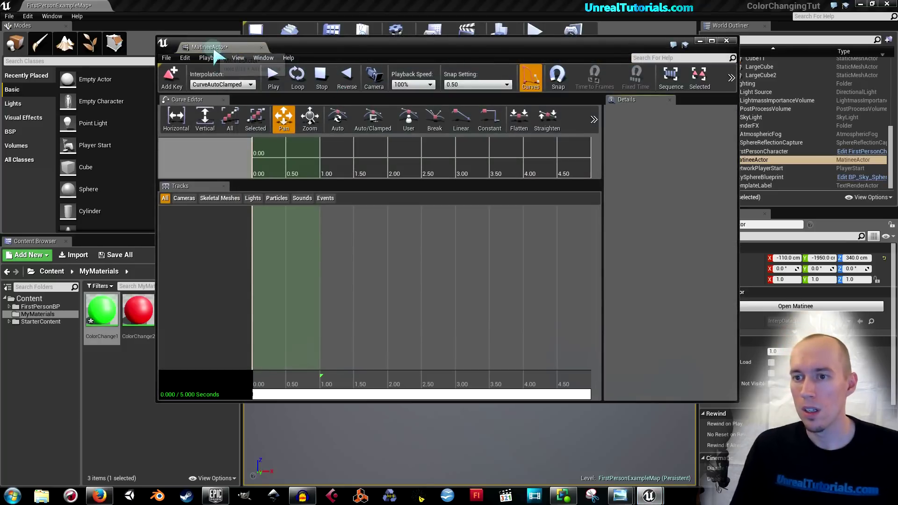
left_click_drag(212, 47, 151, 10)
scroll(246, 232, "down", 3)
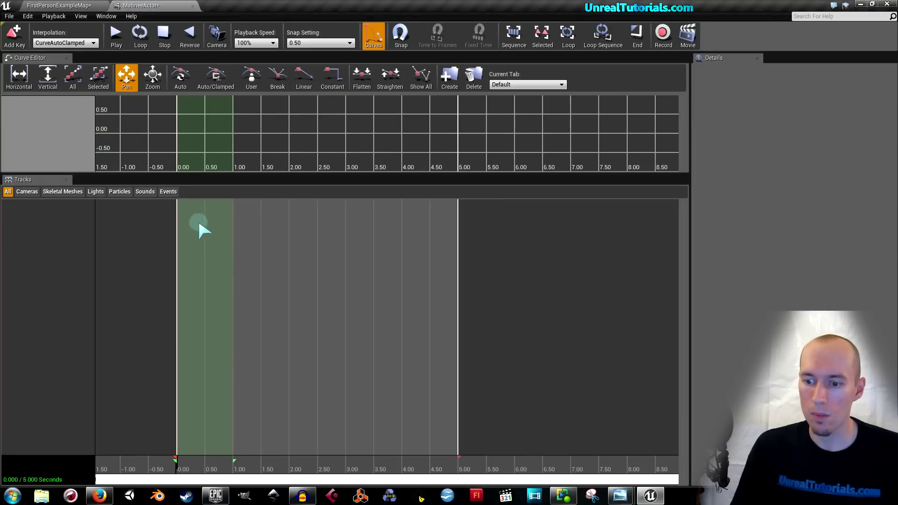
left_click(51, 5)
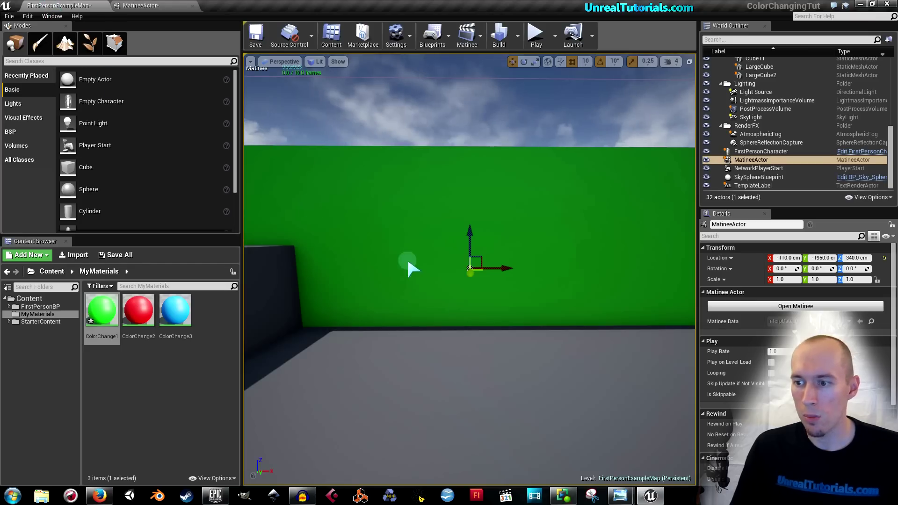
left_click(406, 233)
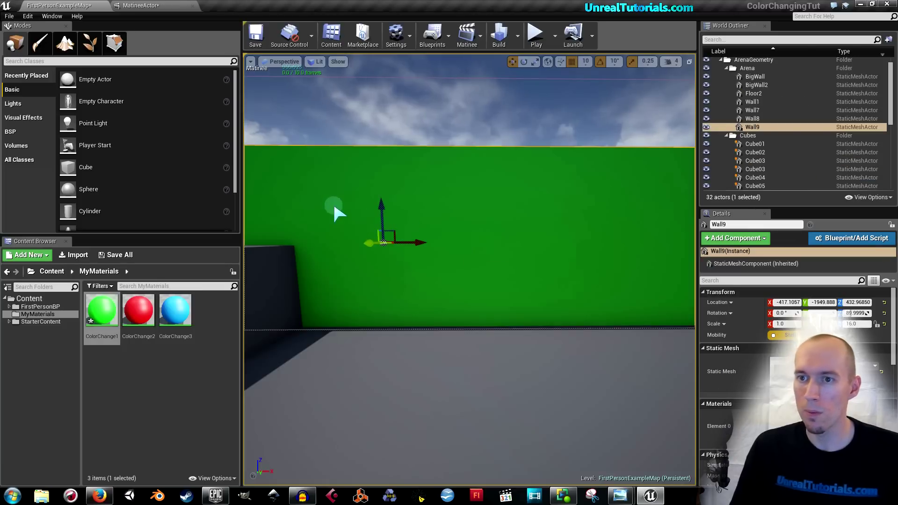
left_click(144, 5)
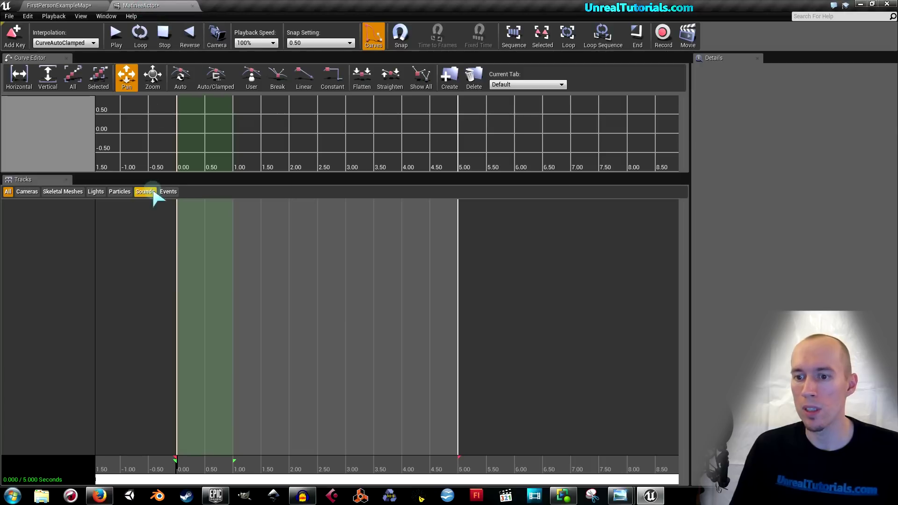
left_click(111, 211)
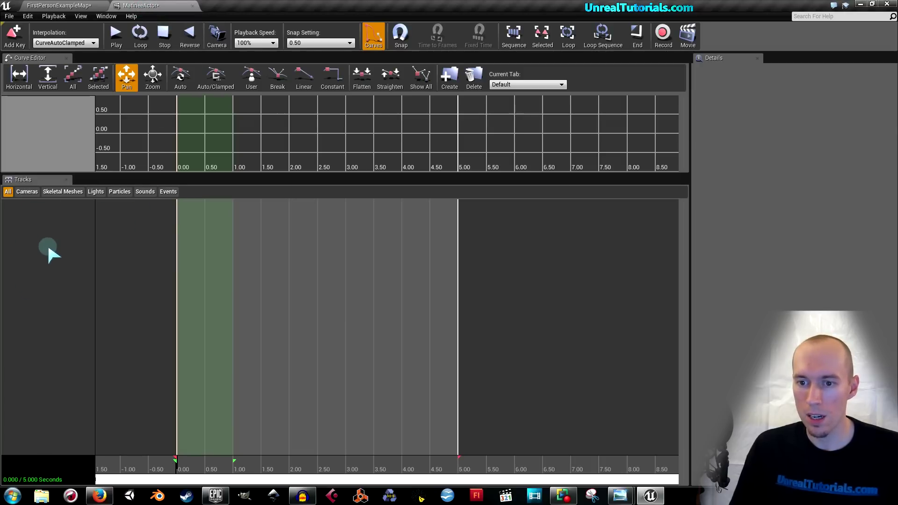
- Add a new empty group named ColorChanging to the Matinee
right_click(43, 222)
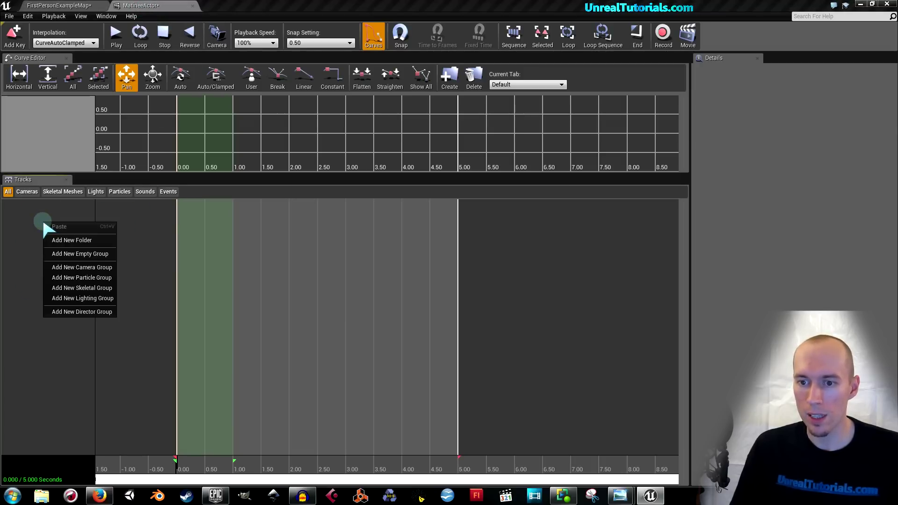
left_click(63, 255)
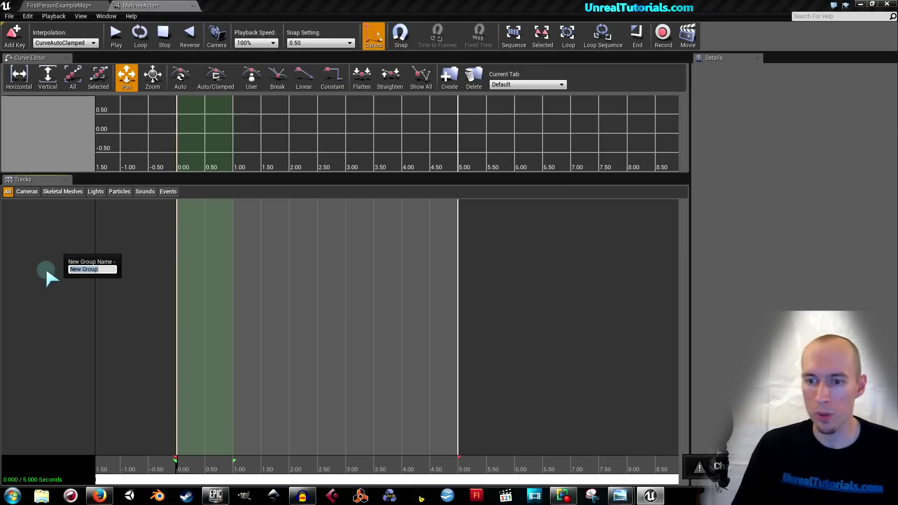
type("ColorChanging")
key("Return")
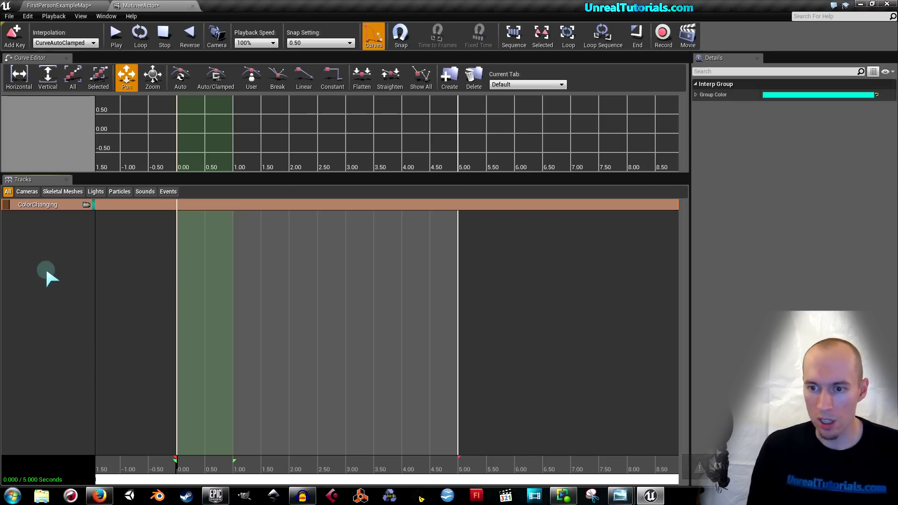
left_click(59, 5)
left_click(141, 5)
left_click(58, 5)
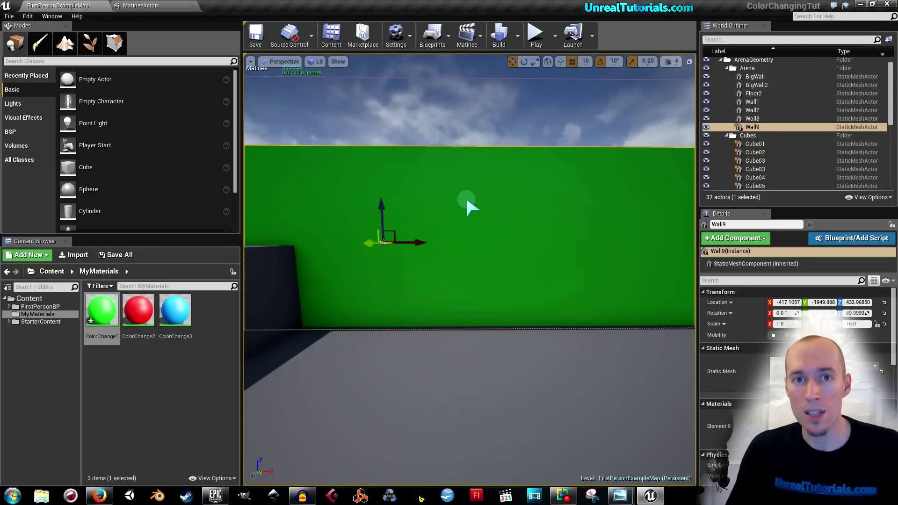
left_click(145, 6)
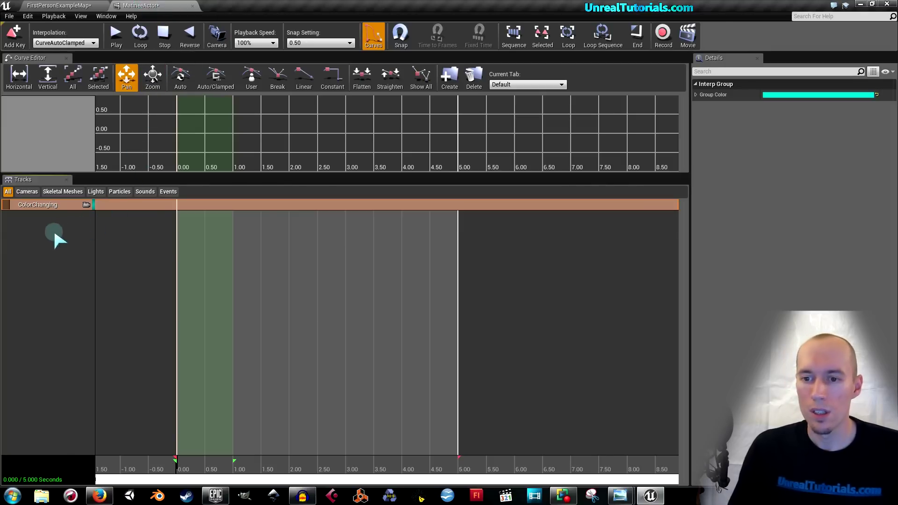
- Add a Vector Material Parameter track to ColorChanging and extend the loop section to 0–3 seconds
right_click(38, 210)
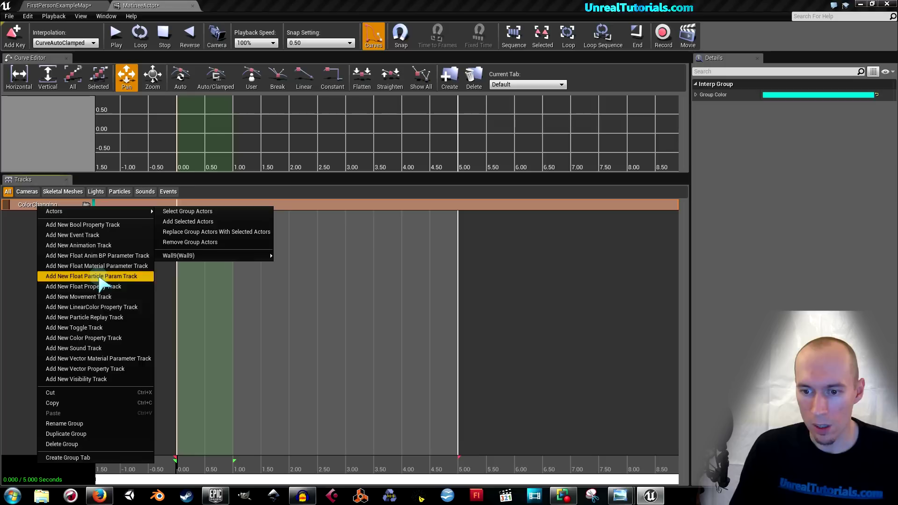
left_click(117, 358)
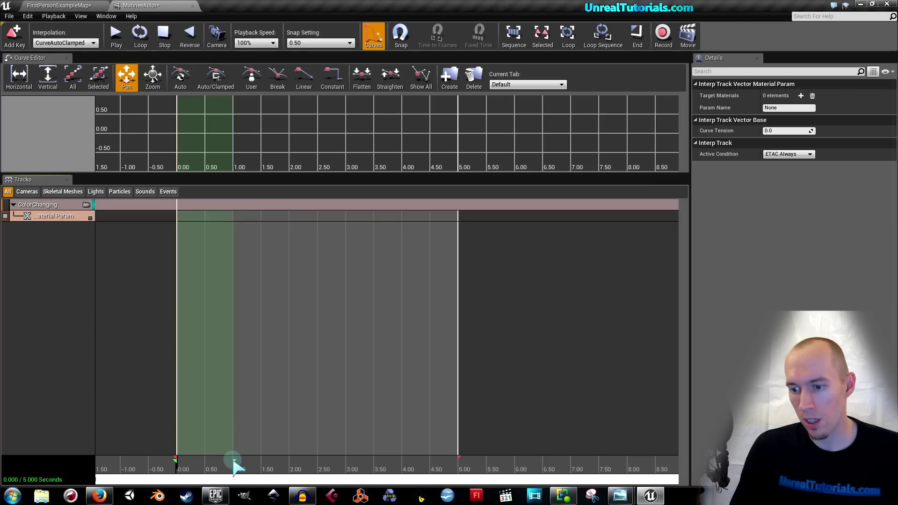
left_click_drag(233, 460, 237, 461)
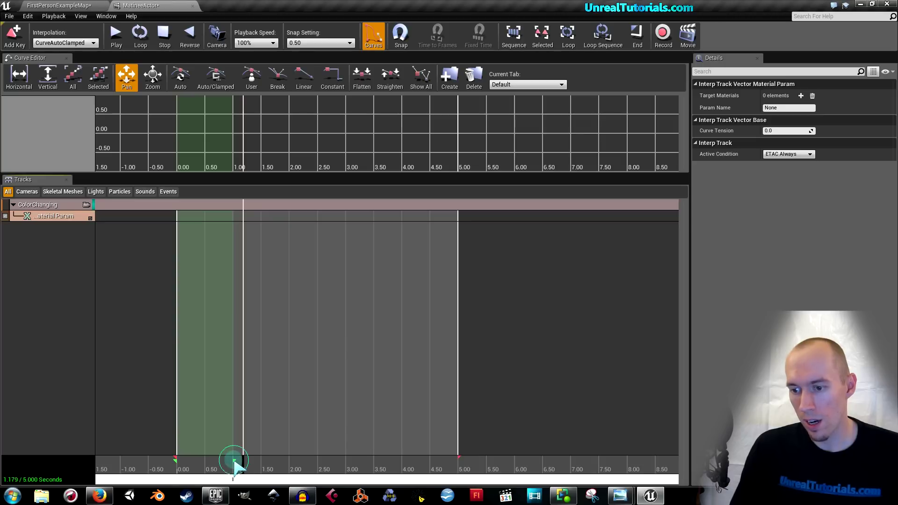
left_click_drag(235, 461, 347, 473)
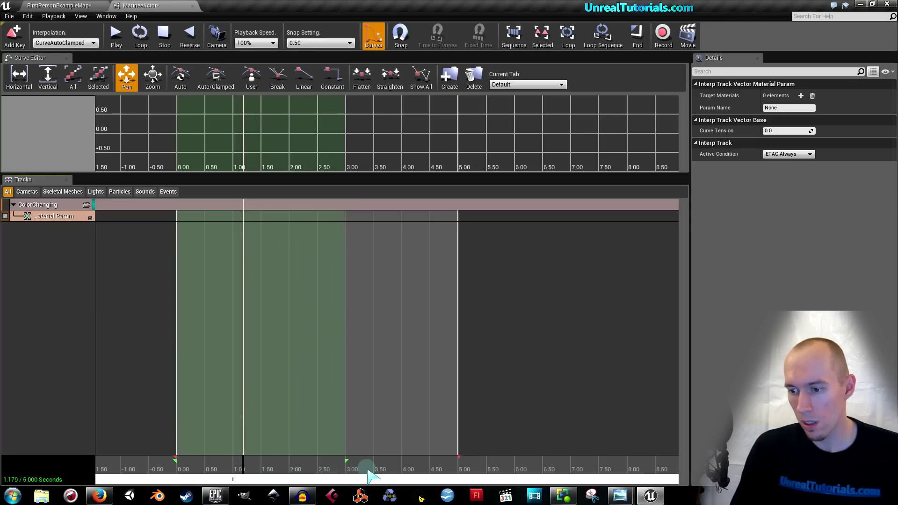
left_click_drag(242, 463, 168, 463)
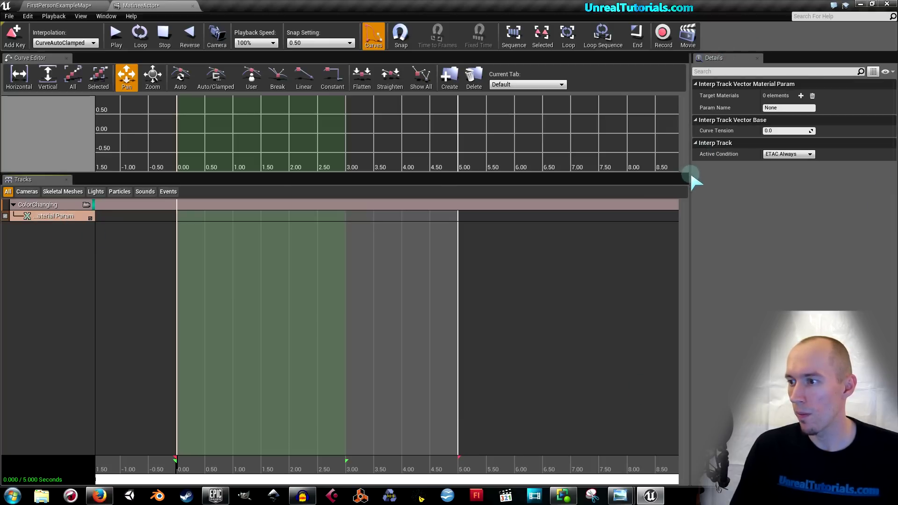
- Add three Target Materials slots and assign ColorChange1, ColorChange2 and ColorChange3 to them
left_click_drag(689, 170, 628, 169)
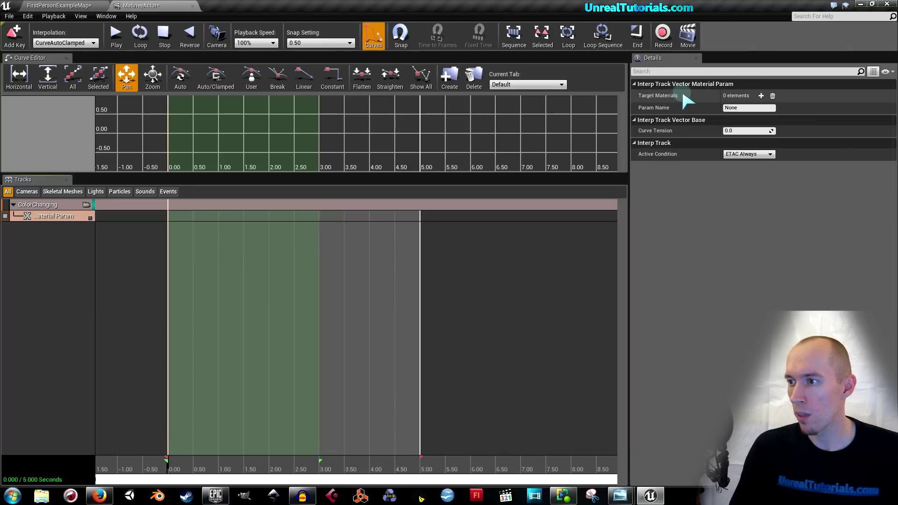
left_click(761, 95)
left_click(761, 96)
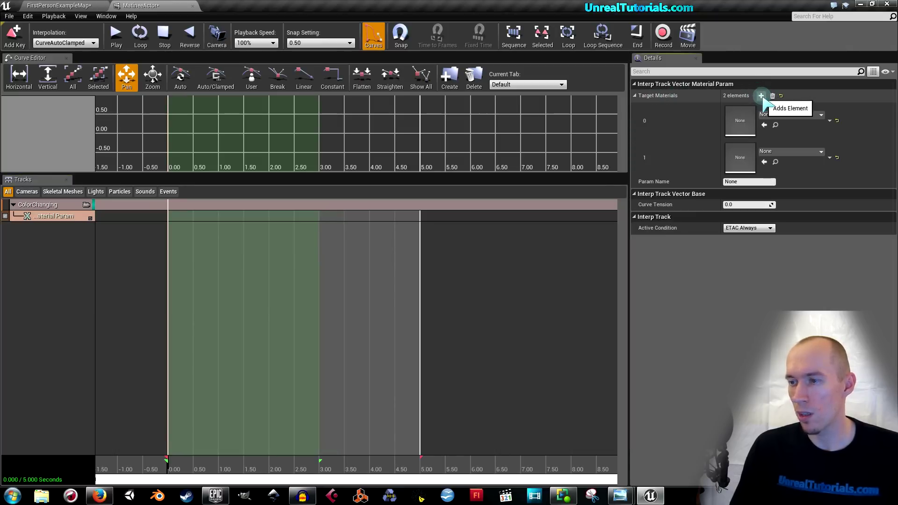
left_click(760, 95)
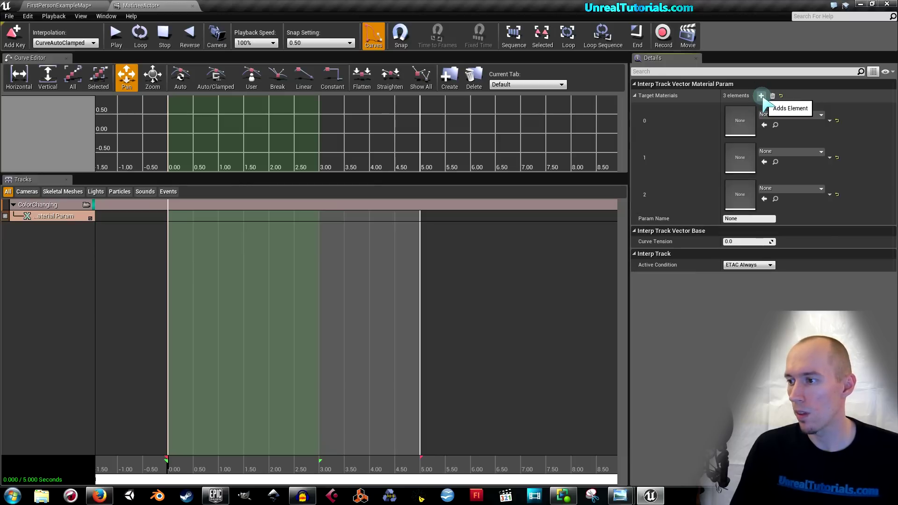
left_click(771, 115)
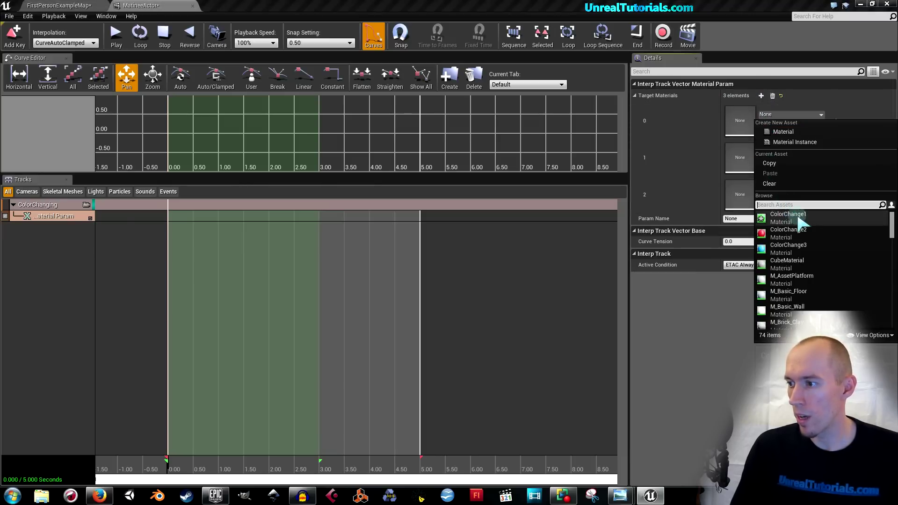
left_click(790, 216)
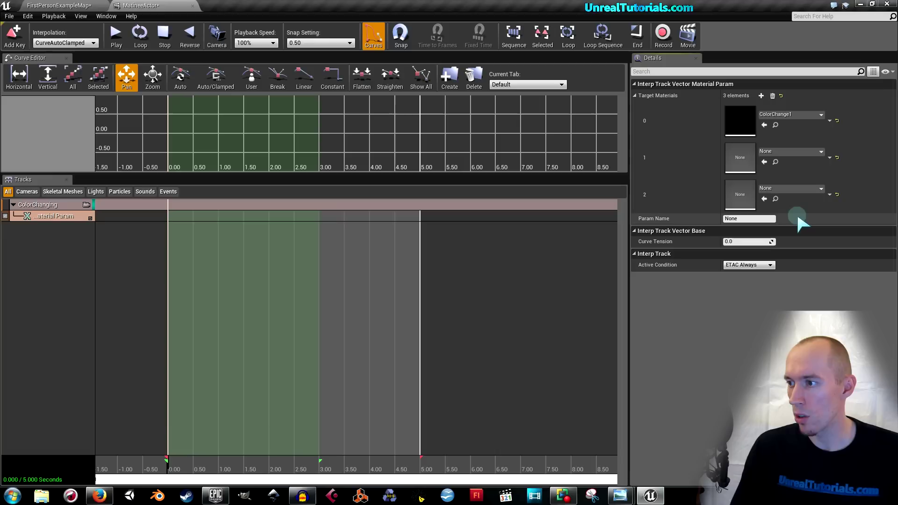
left_click(790, 151)
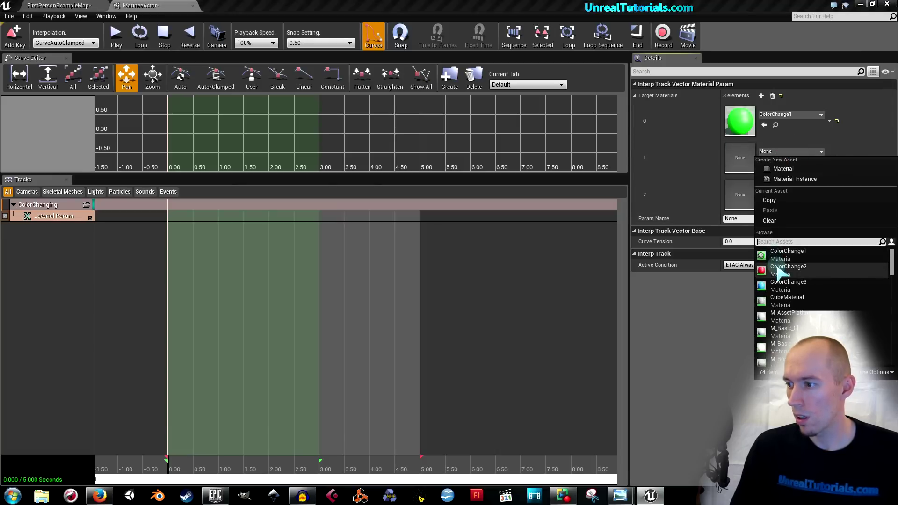
left_click(781, 270)
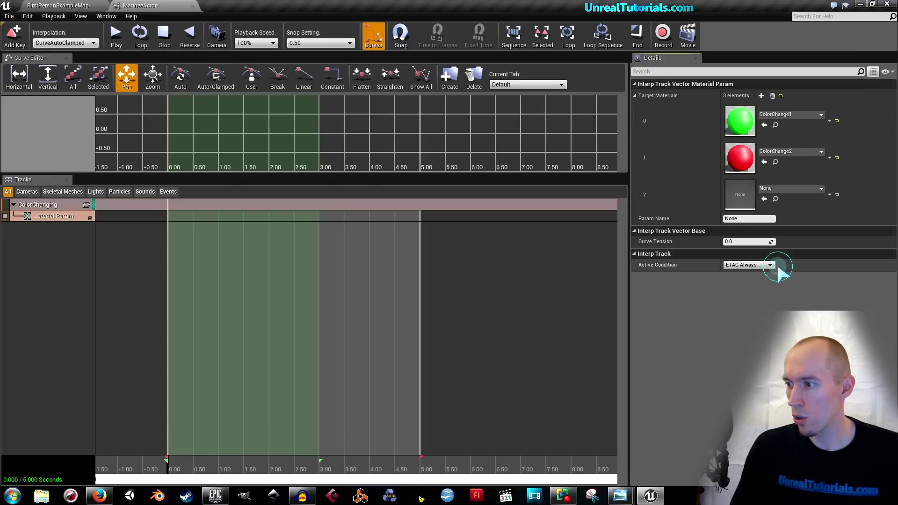
left_click(803, 189)
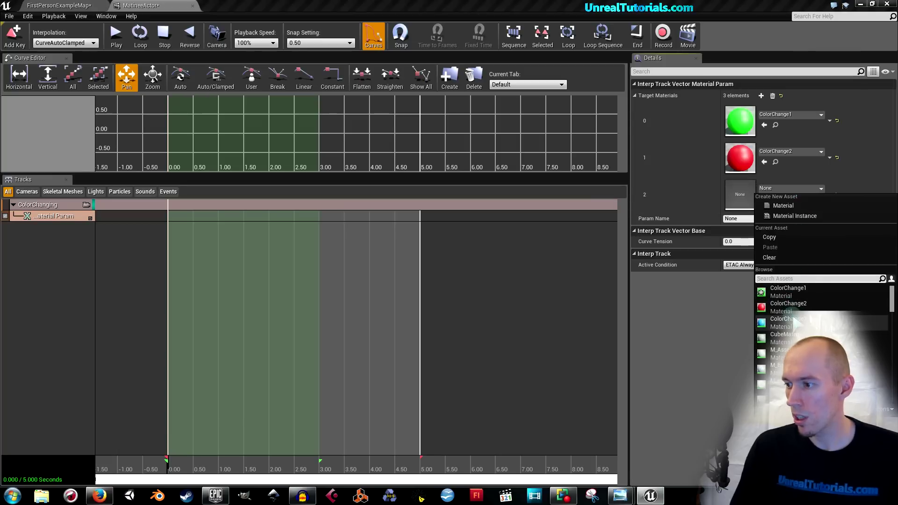
left_click(793, 320)
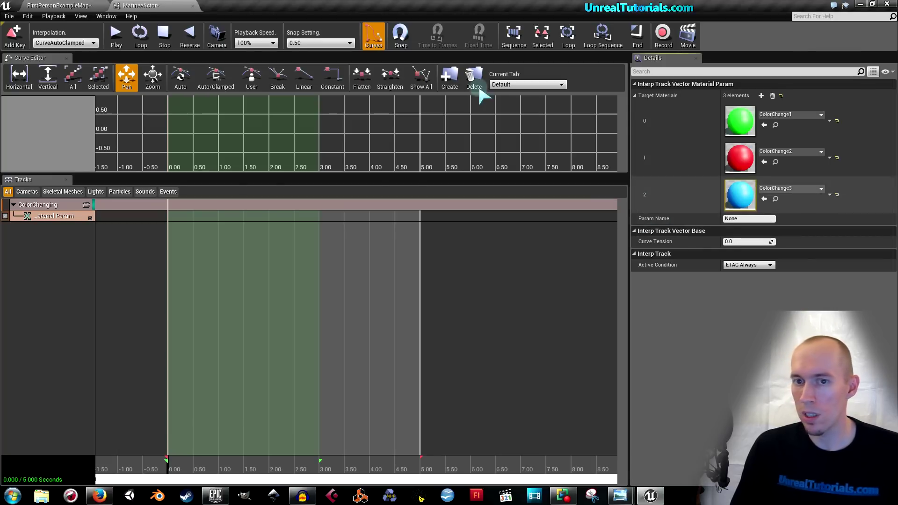
- In Matinee's Details, set the Vector Material Param track's Param Name to ColorChange1
left_click(61, 6)
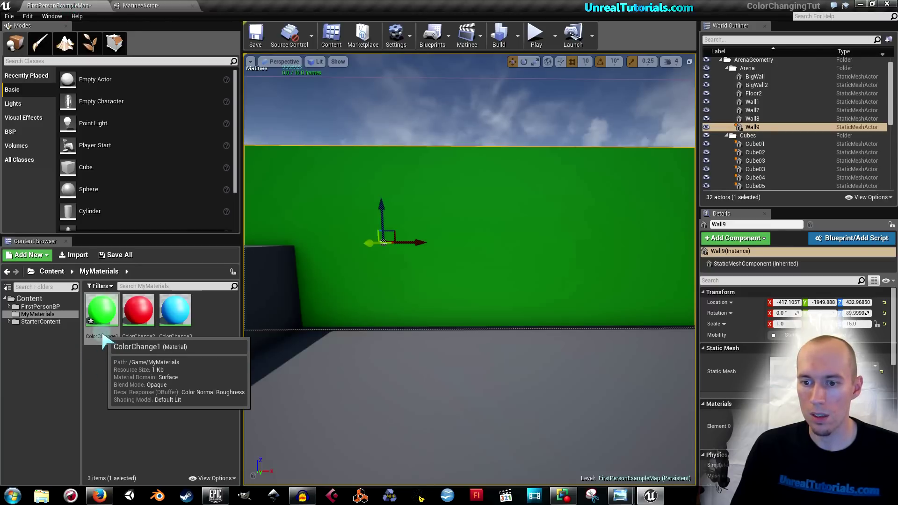
left_click(140, 5)
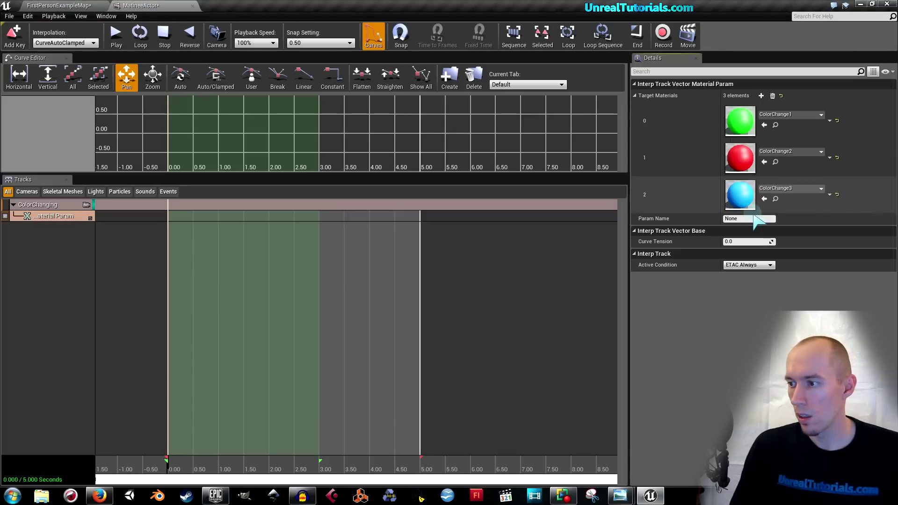
left_click(748, 218)
type("ColorC")
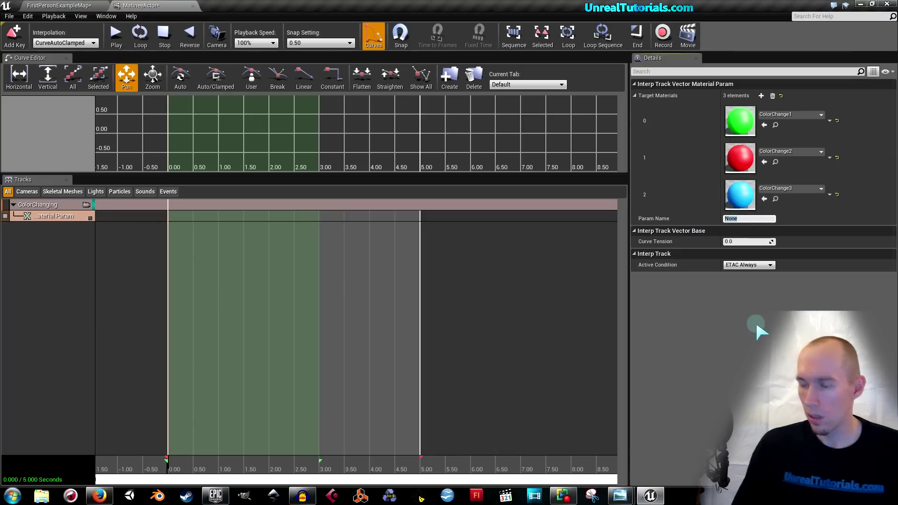
type("hange1")
key("Return")
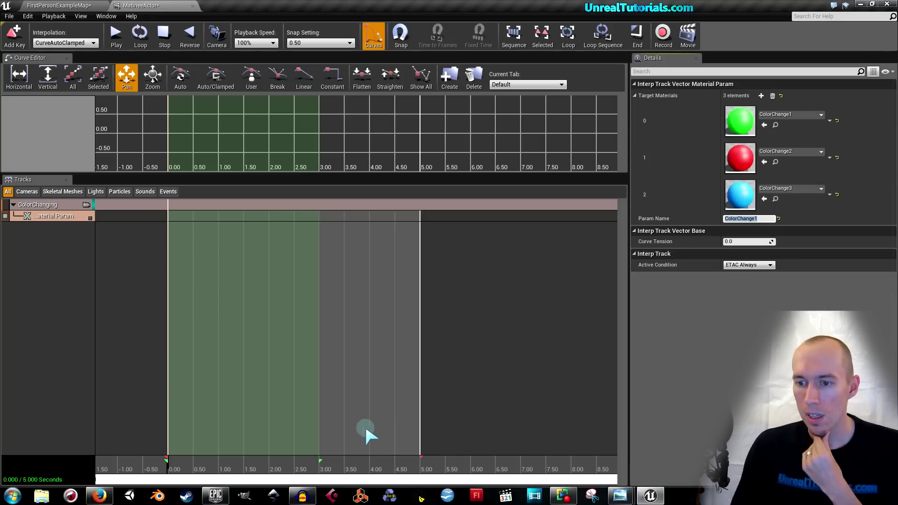
- Add Material Param keys at 1 and 2 seconds on the Matinee timeline
left_click_drag(167, 469, 125, 465)
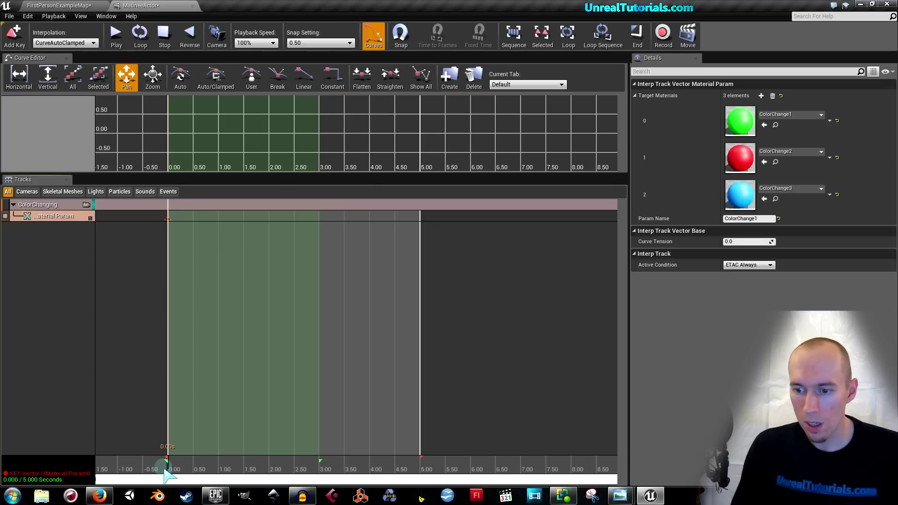
left_click(217, 464)
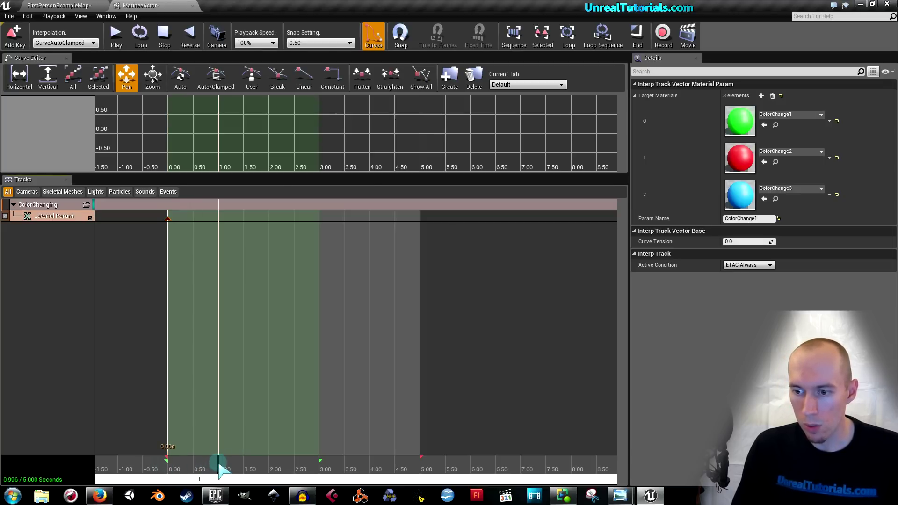
key("Return")
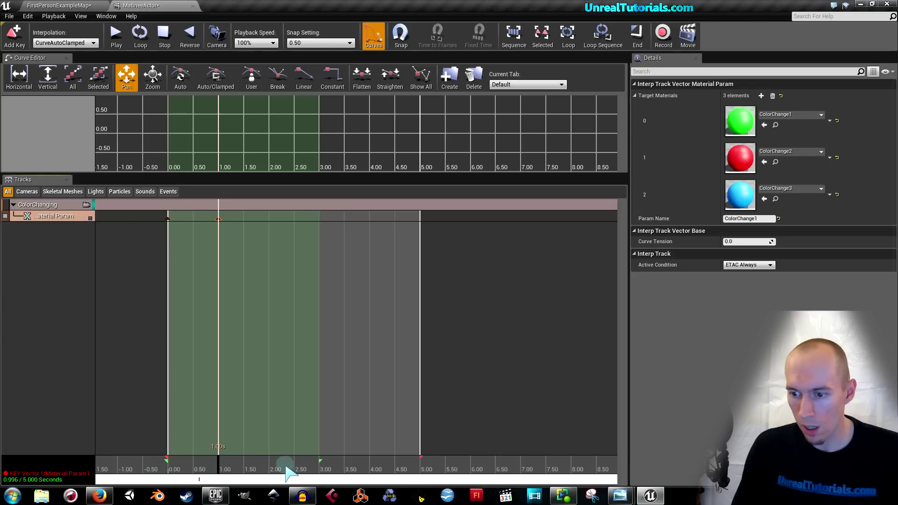
left_click(268, 466)
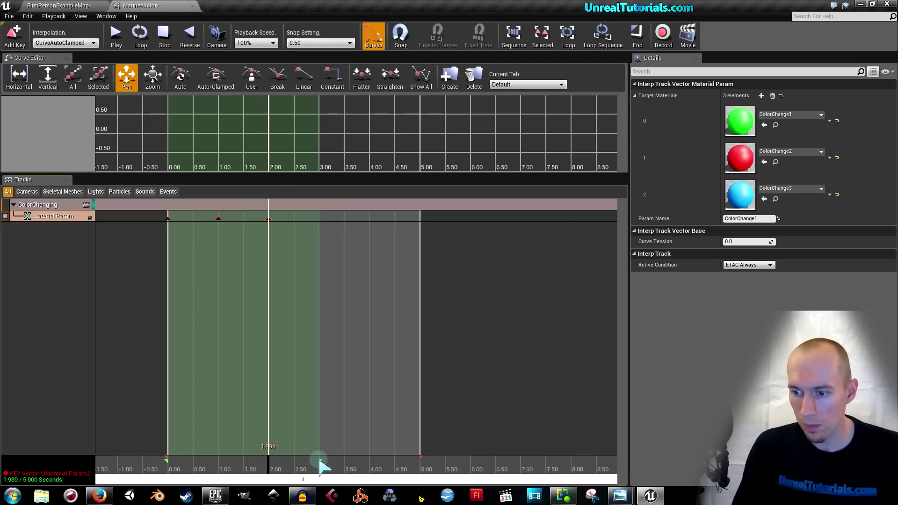
- End the loop region at 2.00 and move the sequence end to the track's last key
left_click_drag(320, 462, 270, 468)
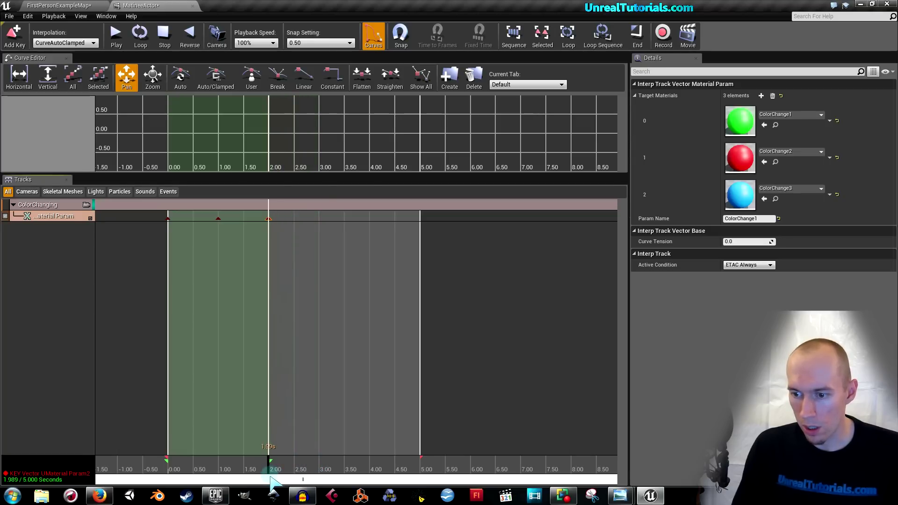
right_click(423, 463)
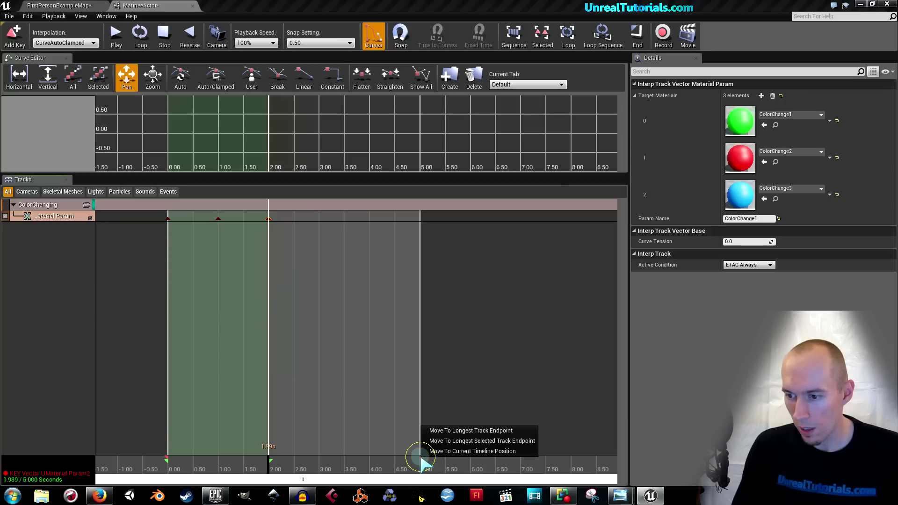
left_click(441, 434)
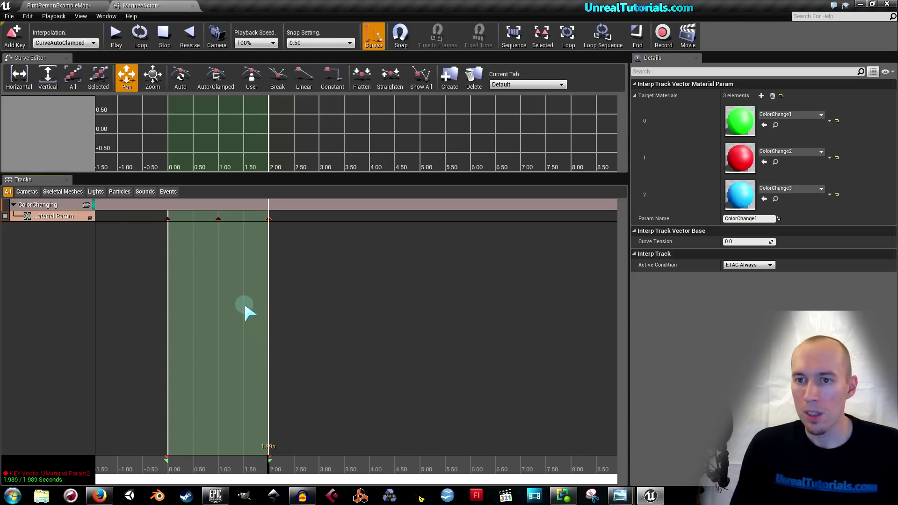
- Look up ColorChange1's default vector colour values in the Material Editor
left_click(168, 219)
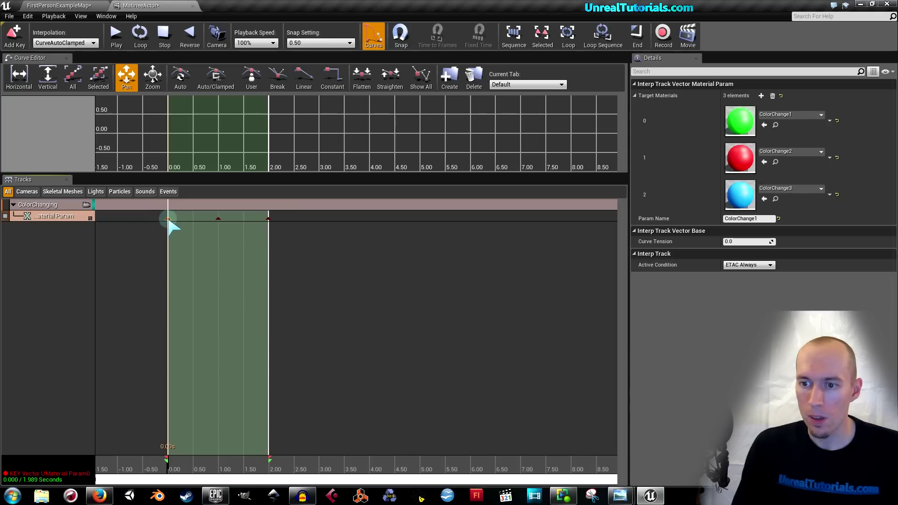
right_click(169, 219)
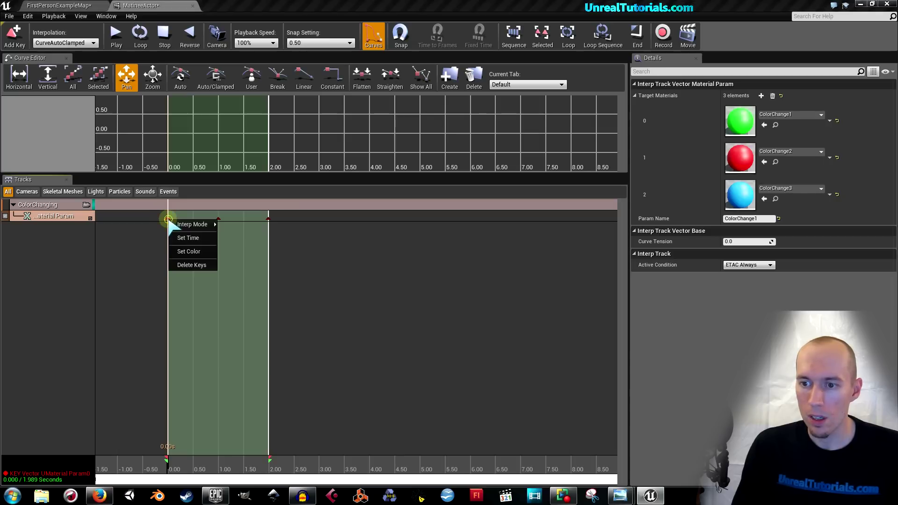
left_click(194, 252)
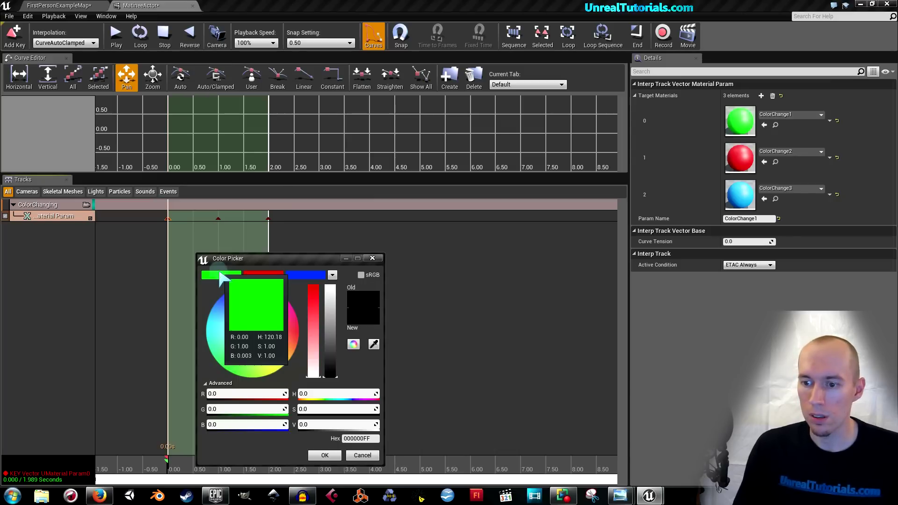
left_click(58, 6)
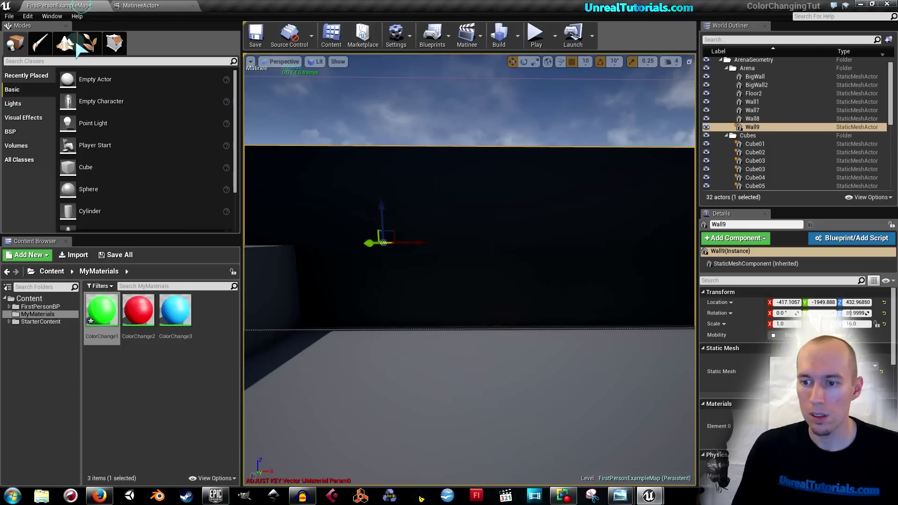
double_click(101, 322)
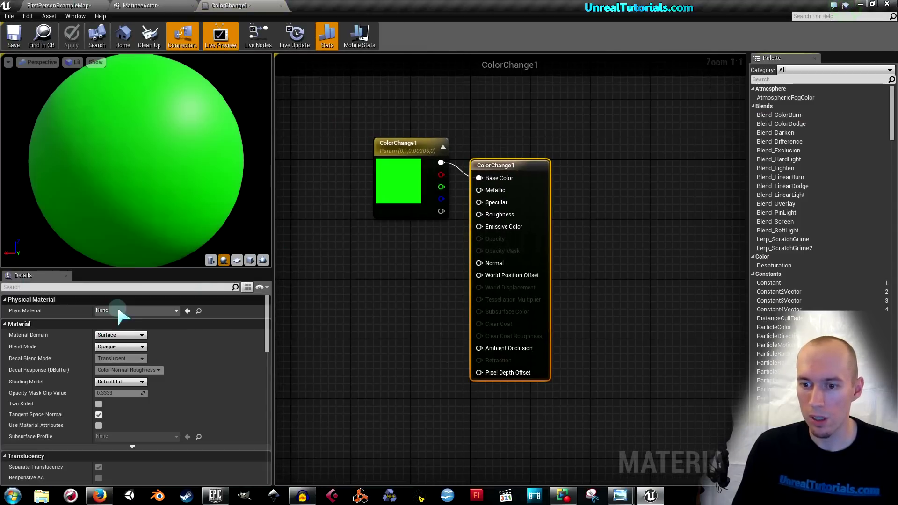
left_click(387, 206)
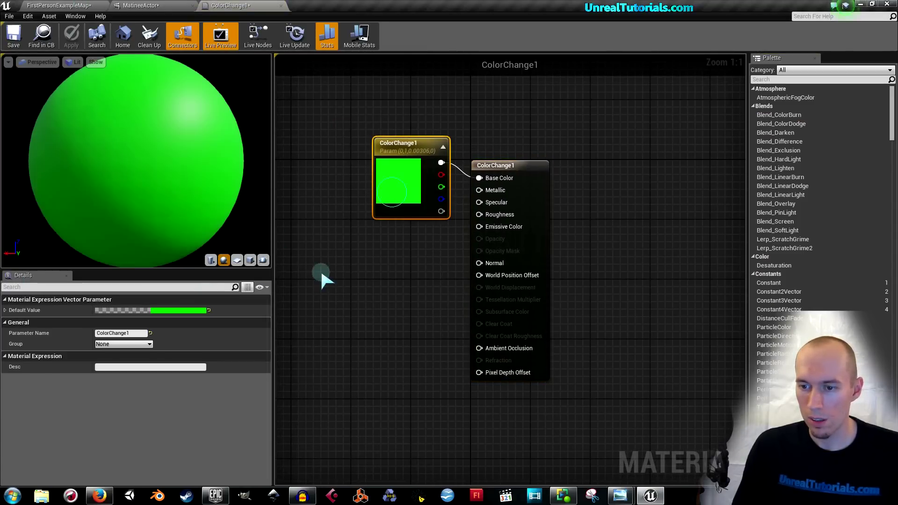
left_click(154, 310)
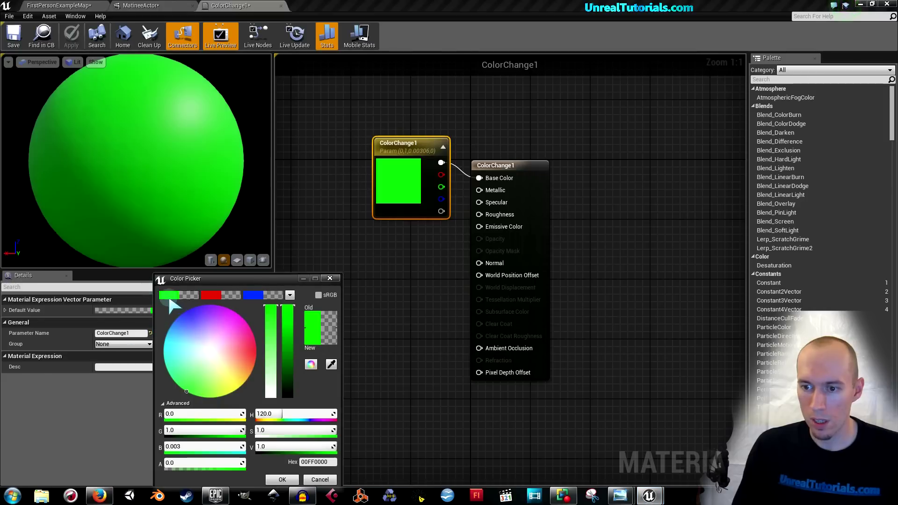
left_click(318, 480)
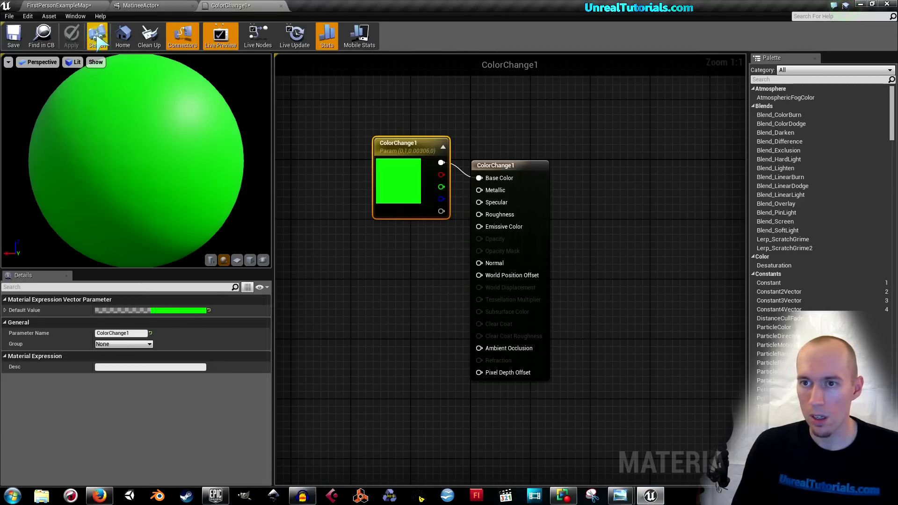
- Colour the 0-second Material Param key green (R 0, G 1, B 0.003)
left_click(140, 5)
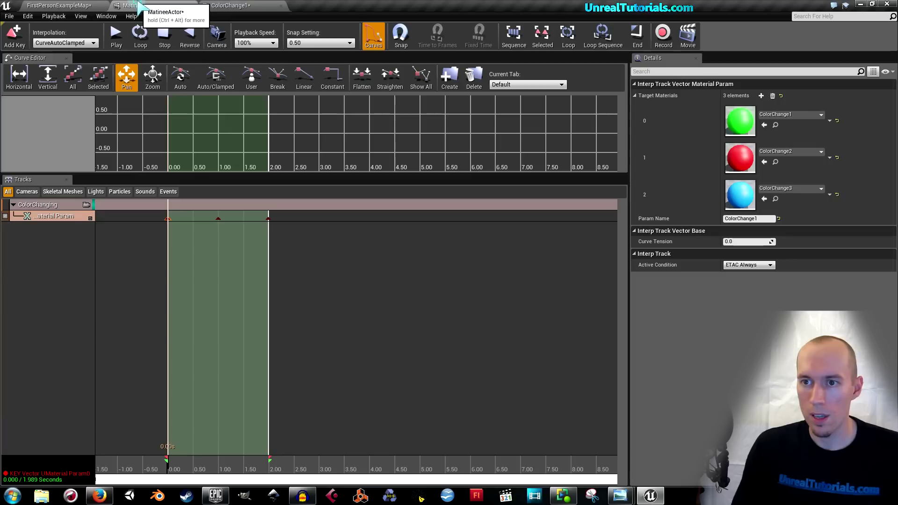
right_click(169, 220)
left_click(190, 256)
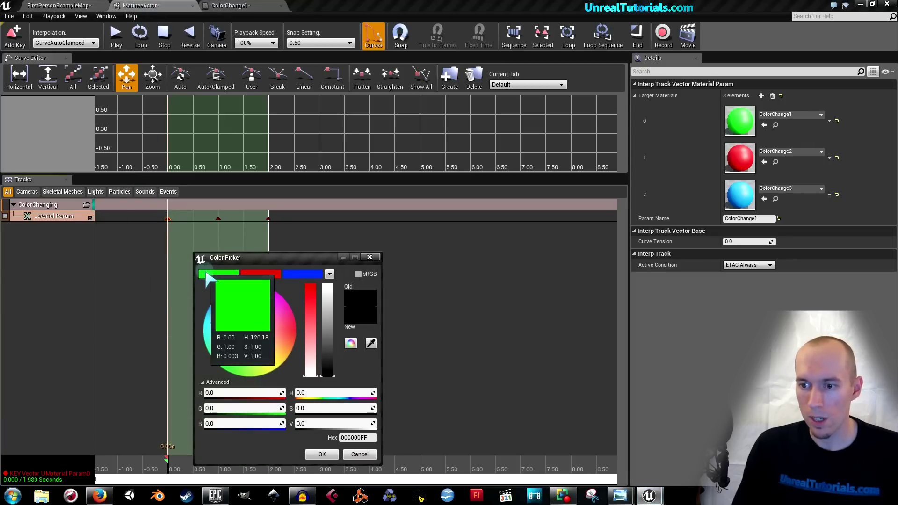
left_click(207, 275)
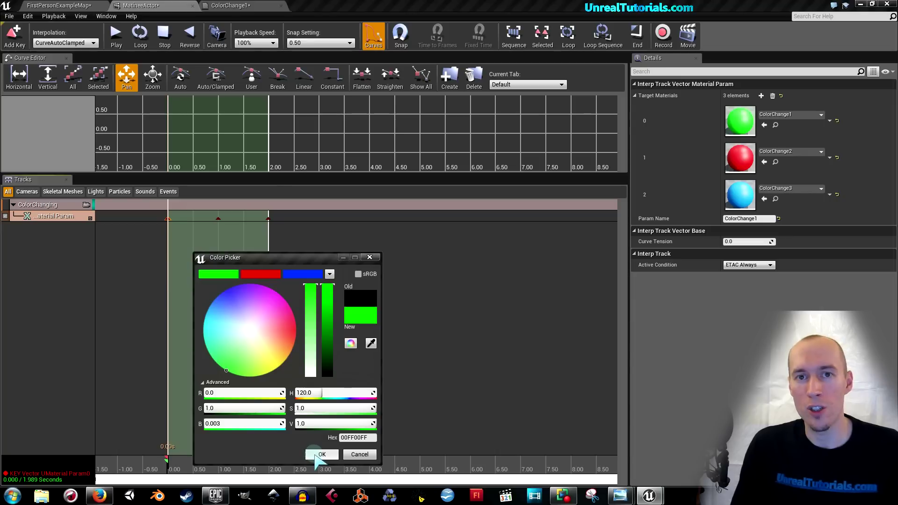
left_click(320, 455)
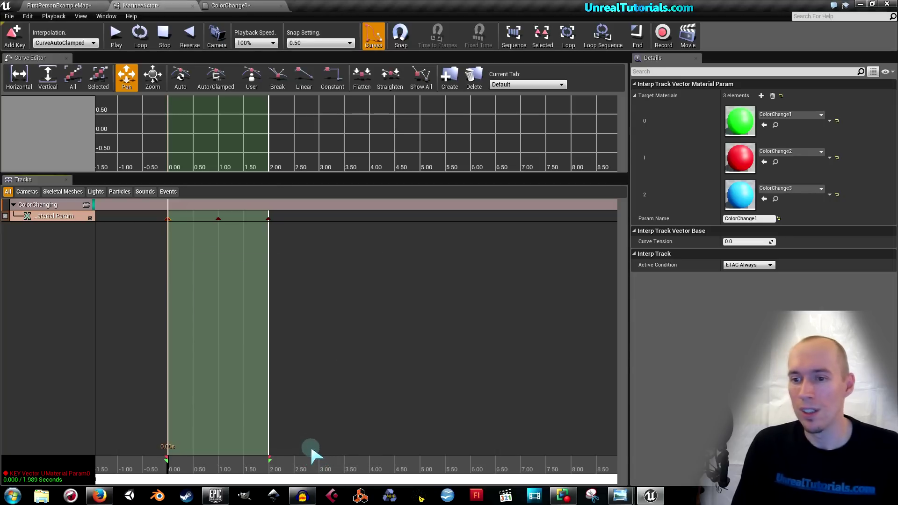
- Colour the middle Material Param key at 1 second pure red
left_click(217, 218)
right_click(218, 219)
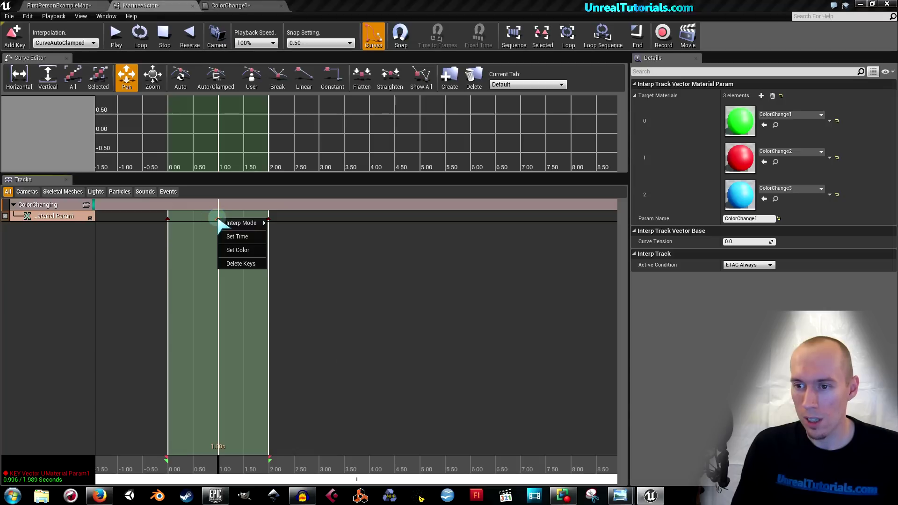
left_click(239, 249)
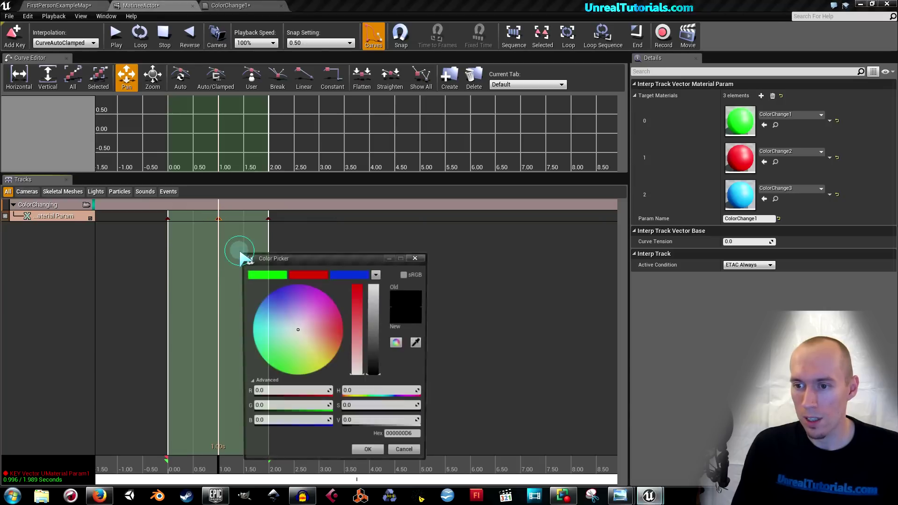
left_click(297, 274)
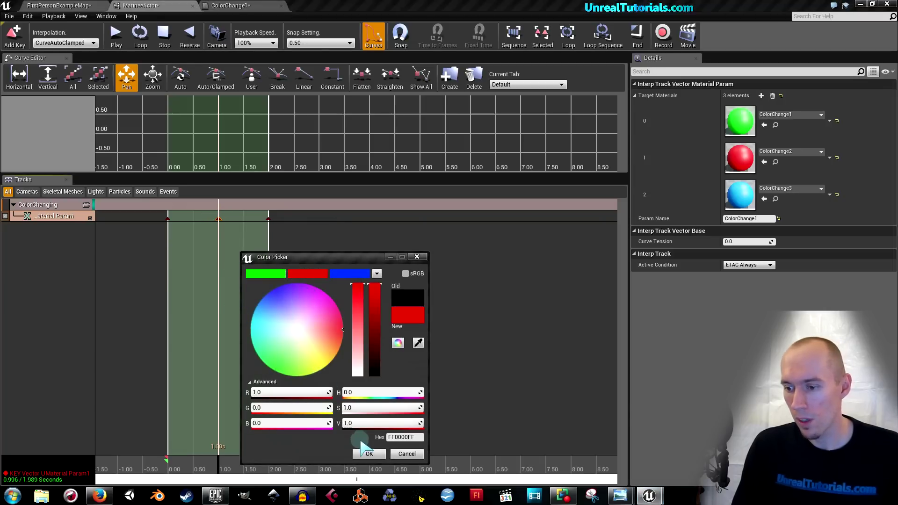
left_click(368, 453)
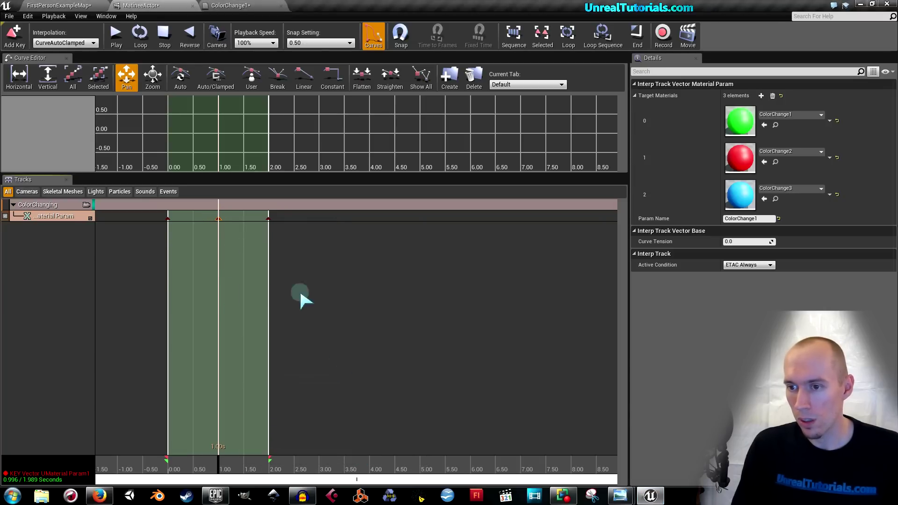
- Colour the last key at 1.99 seconds blue and rewind the preview to 0 seconds
left_click(268, 219)
right_click(268, 218)
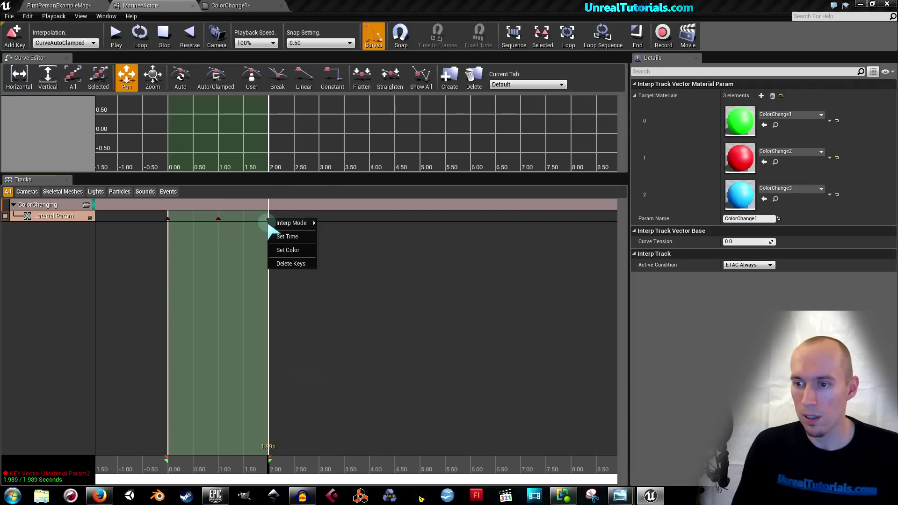
left_click(280, 251)
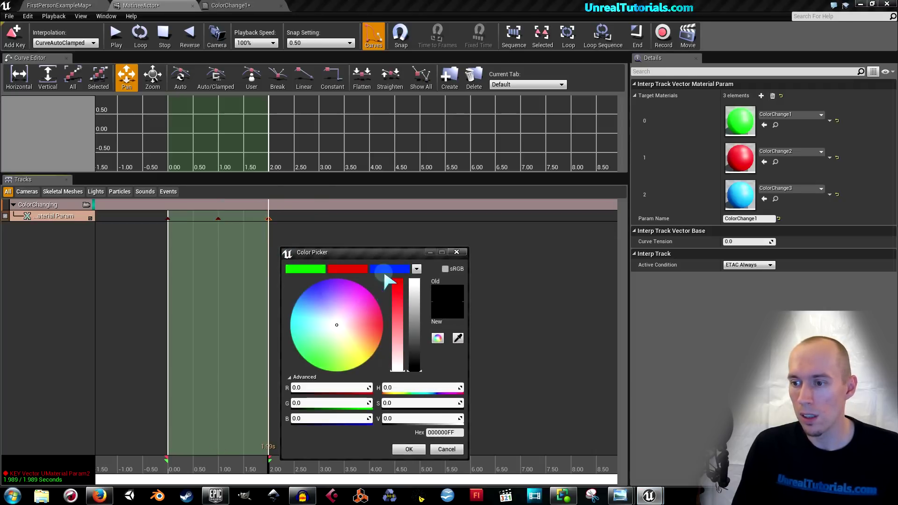
left_click(384, 268)
left_click(401, 448)
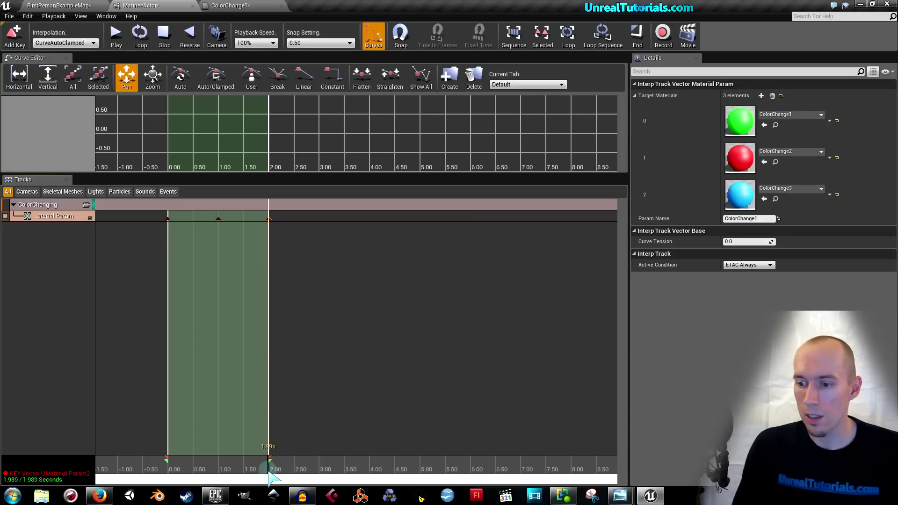
left_click_drag(267, 476, 167, 478)
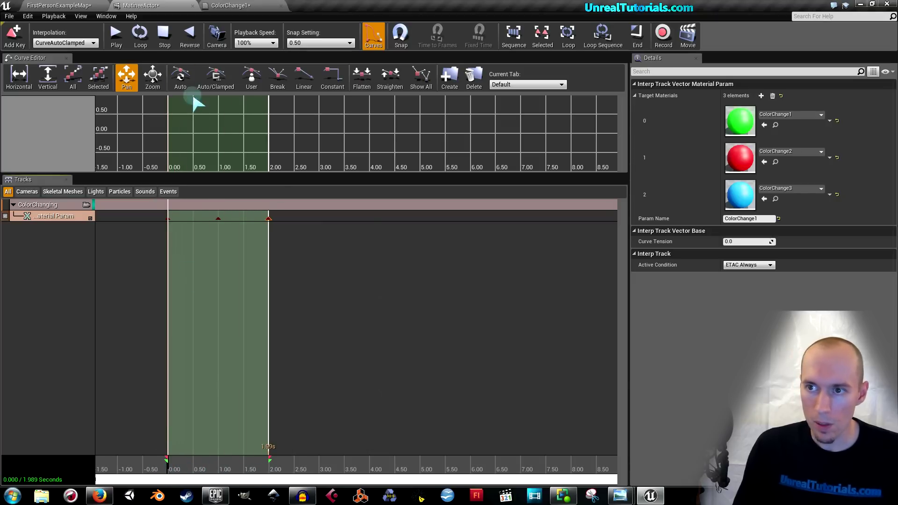
- Select MatineeActor in the World Outliner and open the Level Blueprint from the Blueprints menu
left_click(51, 5)
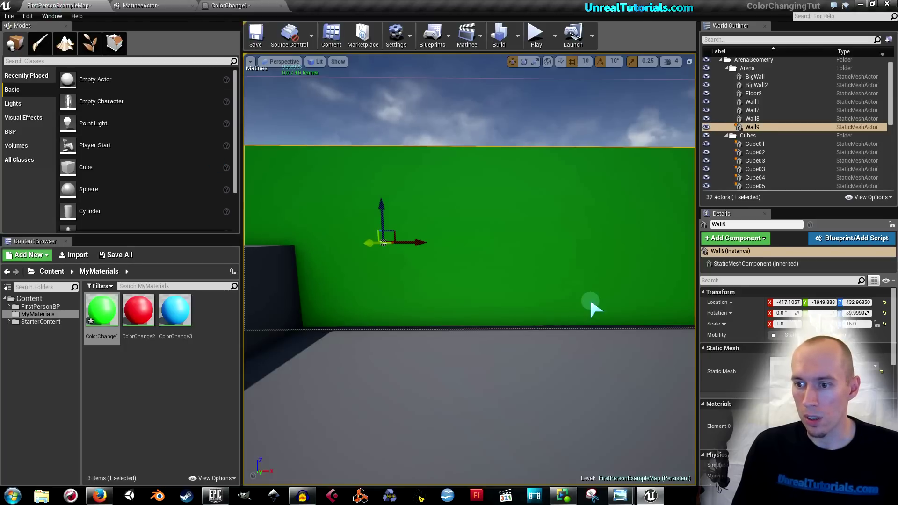
mouse_move(378, 281)
right_mouse_down()
mouse_move(356, 280)
mouse_move(376, 278)
right_mouse_up()
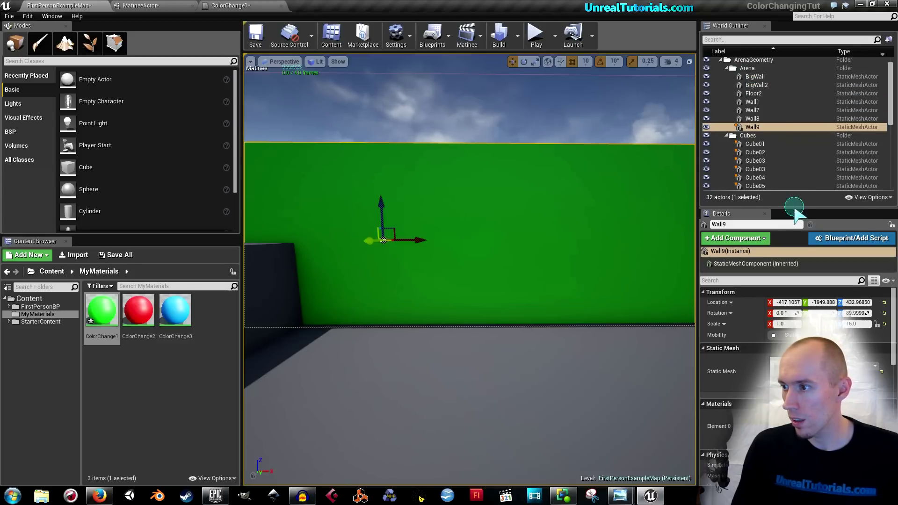
left_click_drag(794, 207, 798, 292)
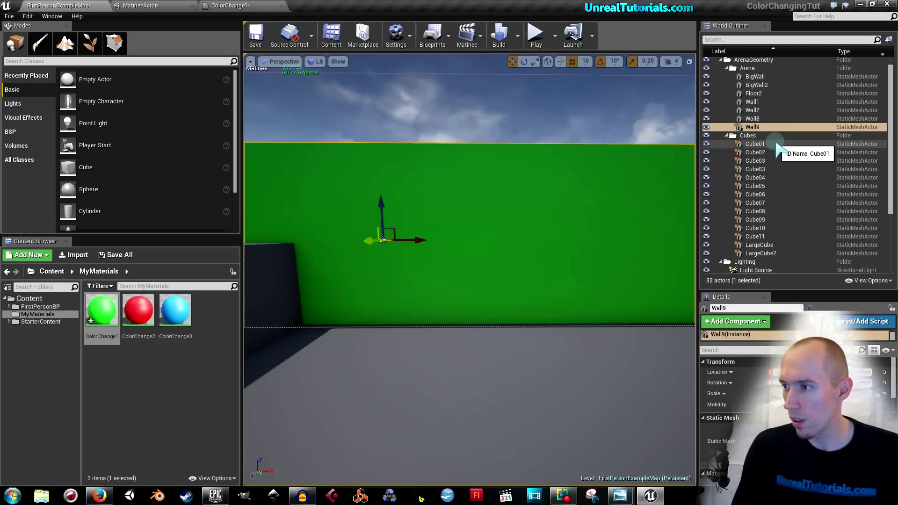
scroll(790, 120, "down", 3)
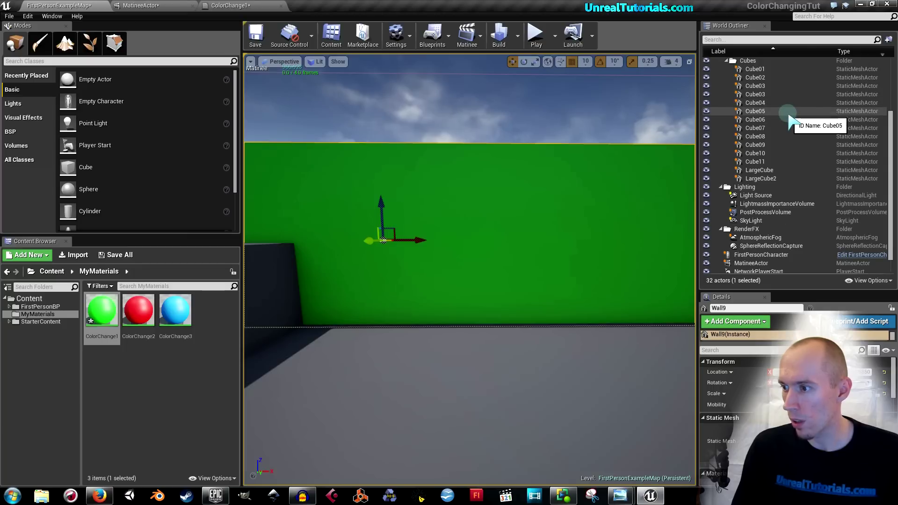
scroll(787, 116, "down", 1)
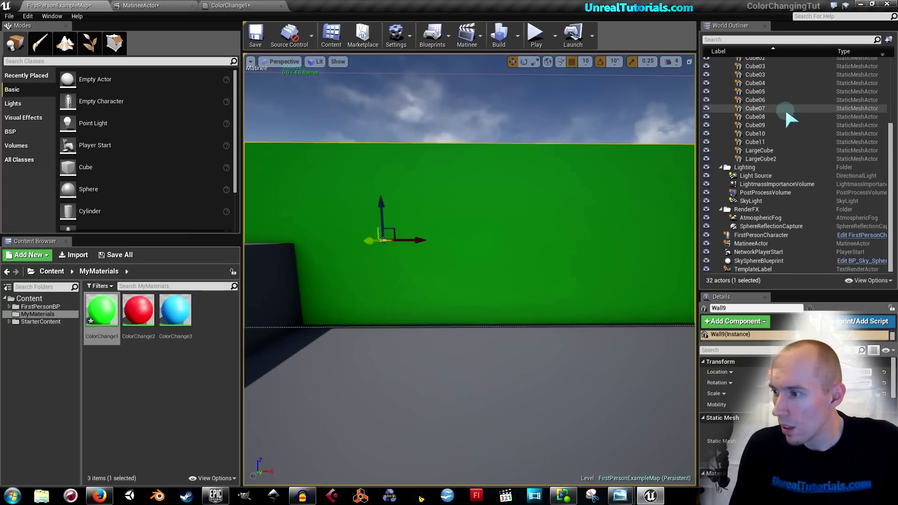
left_click(760, 244)
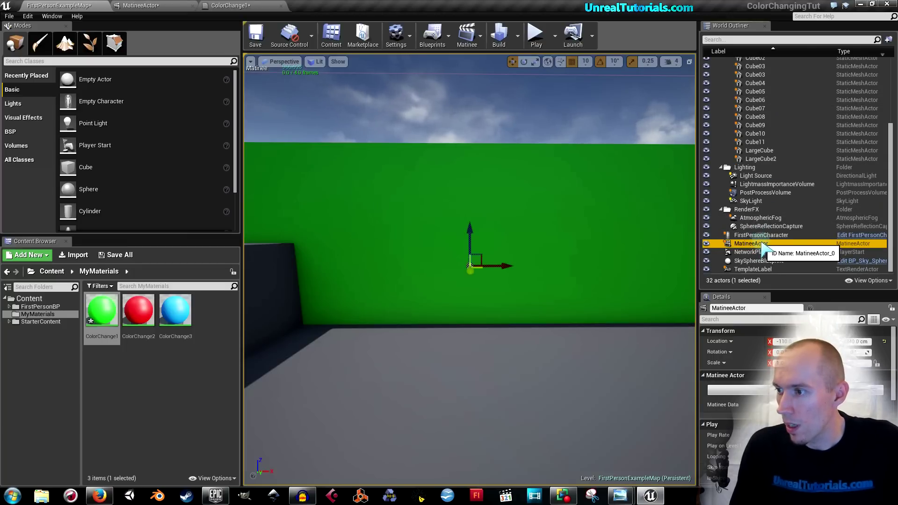
left_click(432, 38)
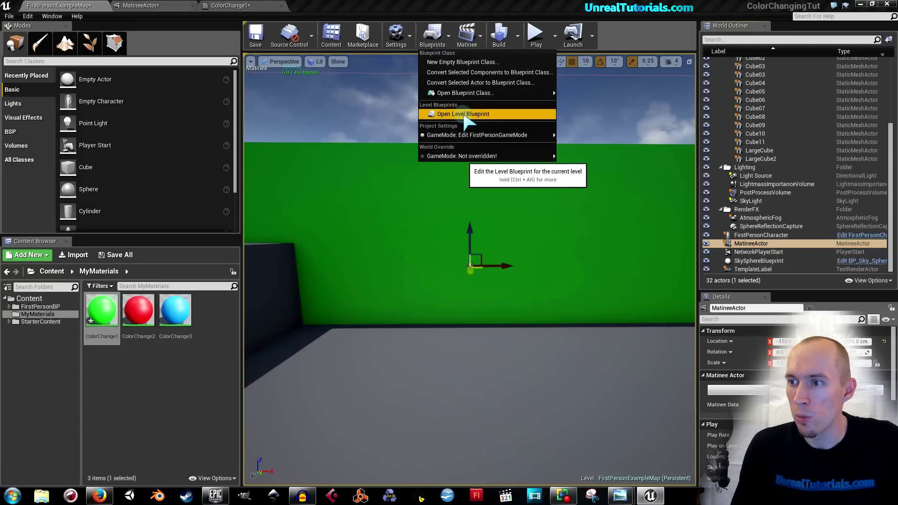
left_click(465, 114)
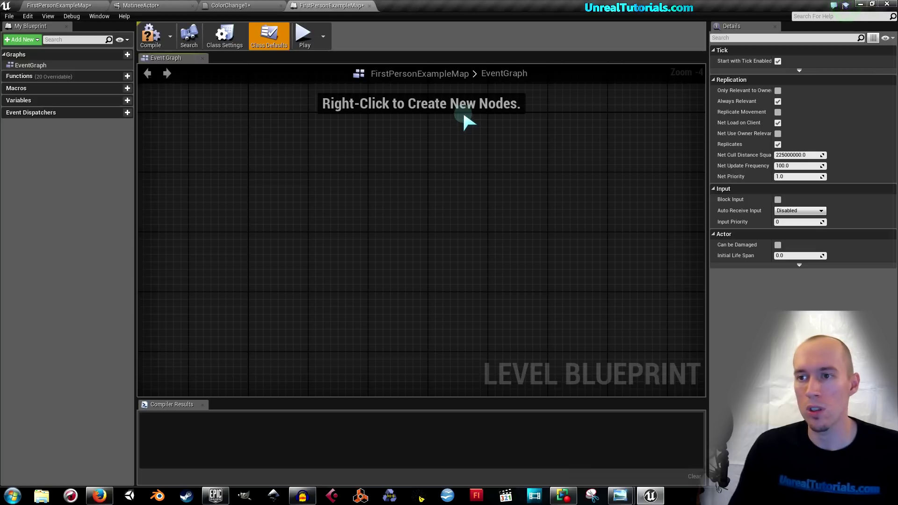
- Add a MatineeActor reference and a Set Looping State node fed from it
left_click(278, 7)
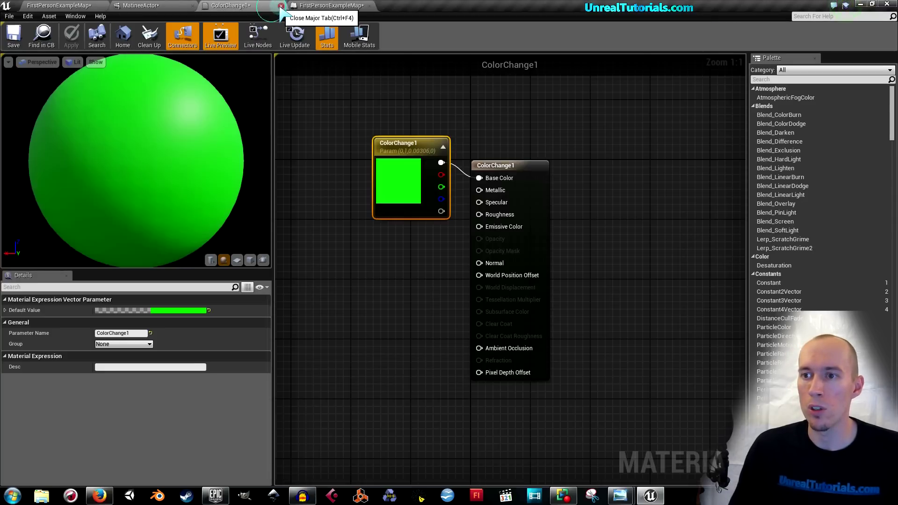
left_click(281, 5)
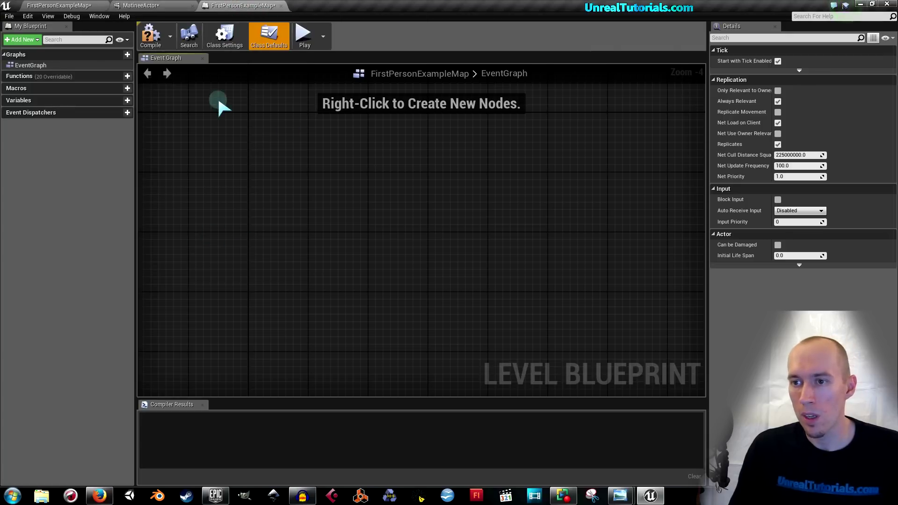
right_click(308, 204)
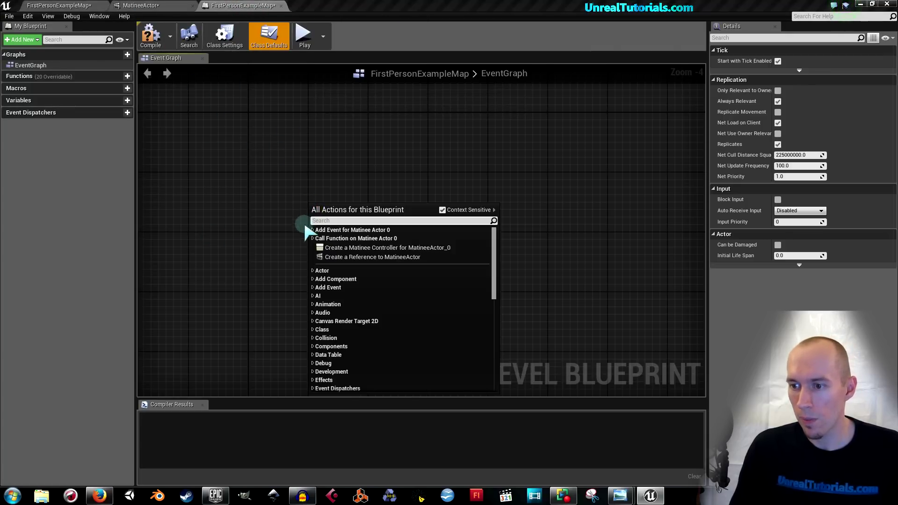
left_click(334, 257)
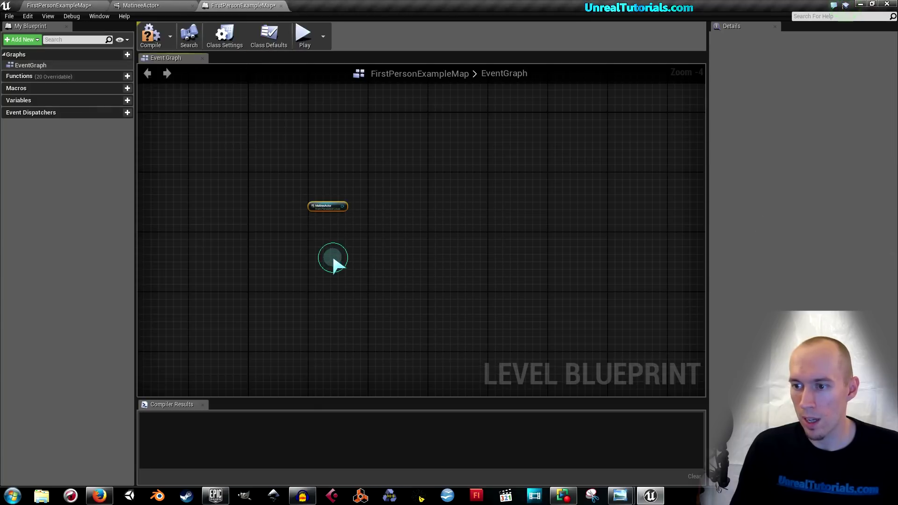
scroll(333, 248, "up", 4)
right_click_drag(325, 217, 327, 264)
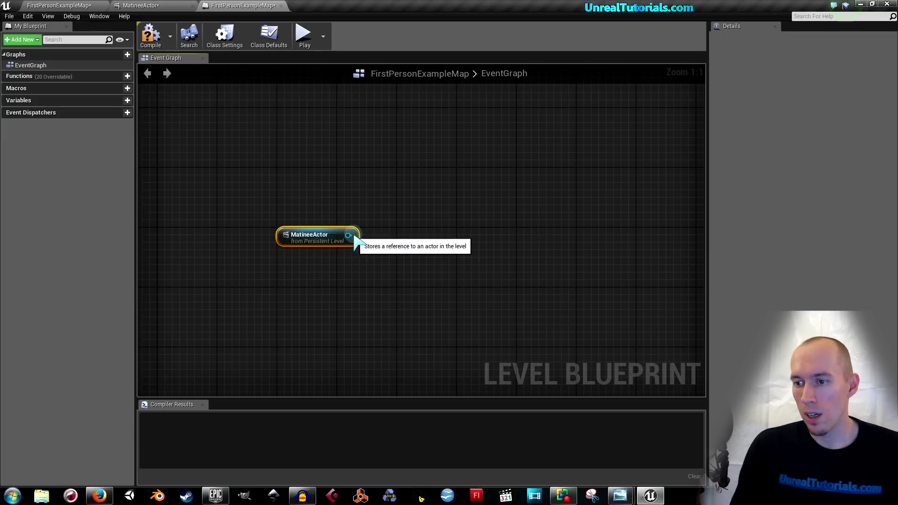
left_click_drag(348, 235, 382, 190)
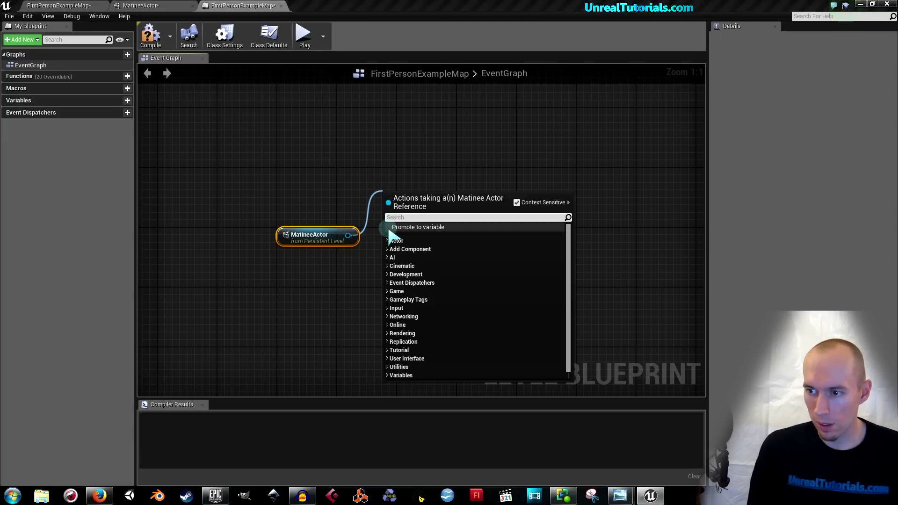
type("loop")
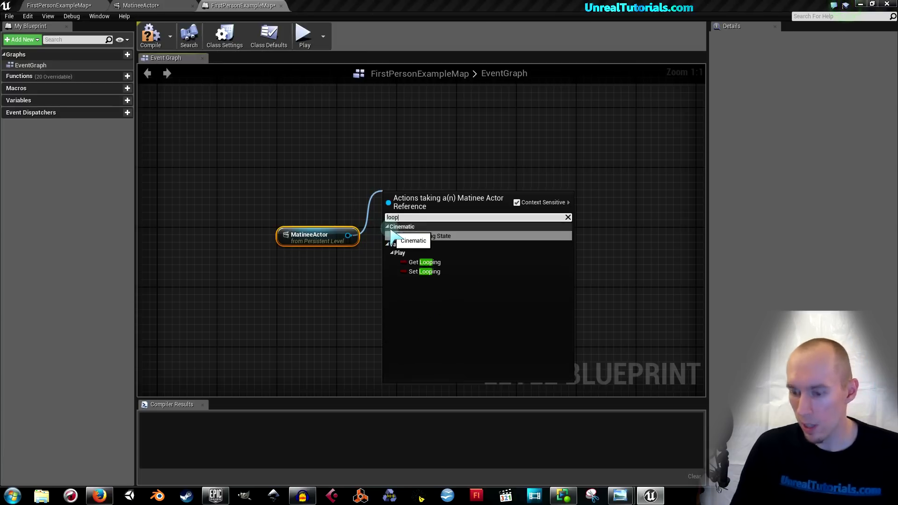
left_click(409, 236)
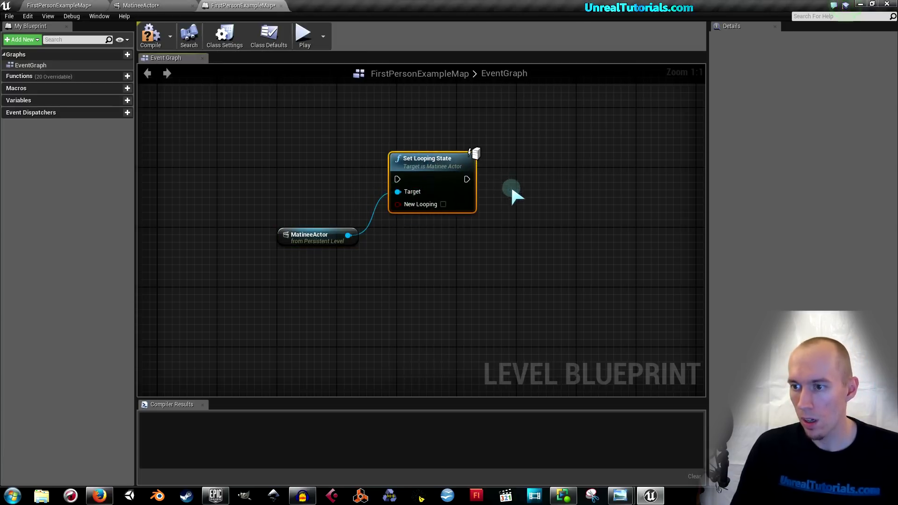
- Chain a Play node after Set Looping State, target it at MatineeActor, and enable looping
right_click_drag(510, 187, 481, 222)
left_click_drag(436, 219, 467, 222)
type("play")
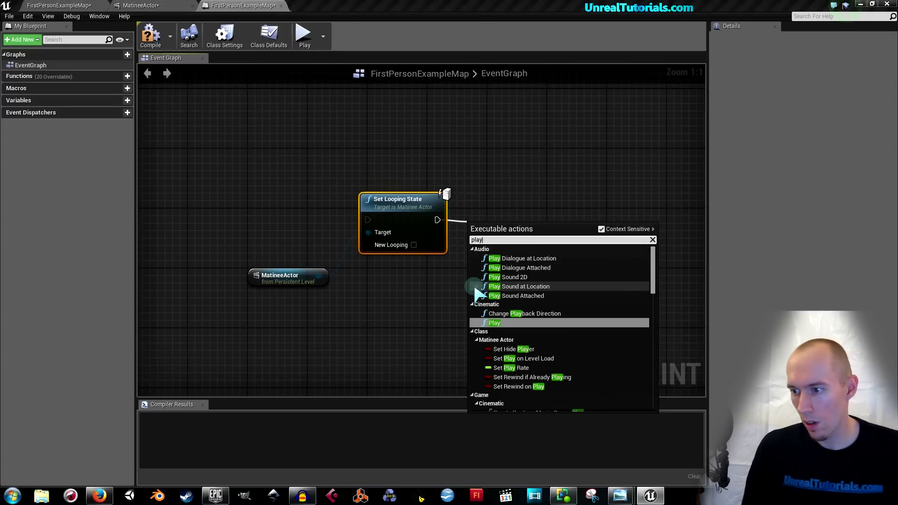
key("Return")
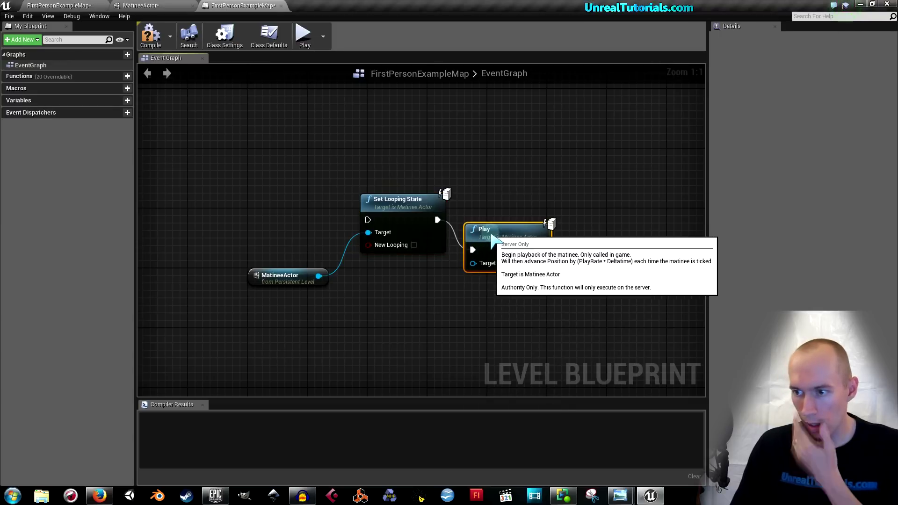
left_click_drag(397, 202, 390, 180)
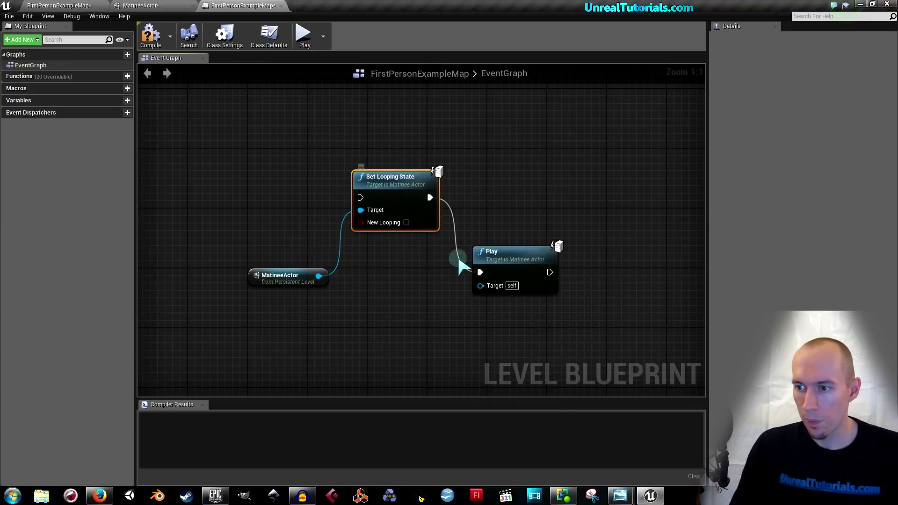
left_click_drag(480, 254, 464, 255)
left_click_drag(466, 286, 320, 280)
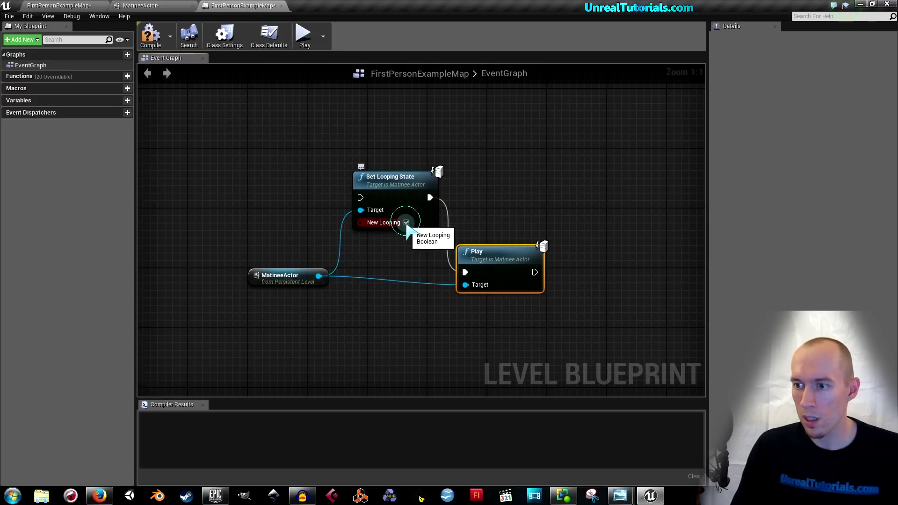
left_click(406, 223)
- Add Event BeginPlay wired into Set Looping State and place it to the left
right_click_drag(300, 171, 316, 159)
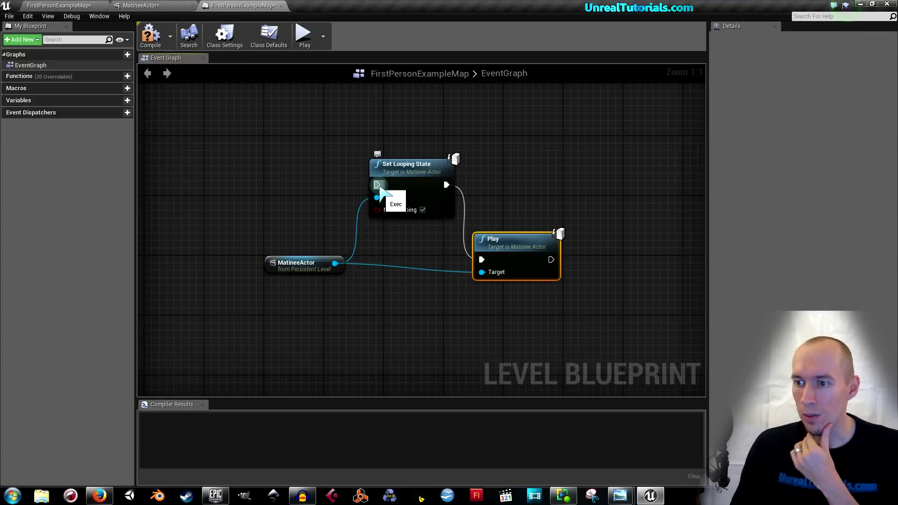
left_click_drag(377, 185, 307, 174)
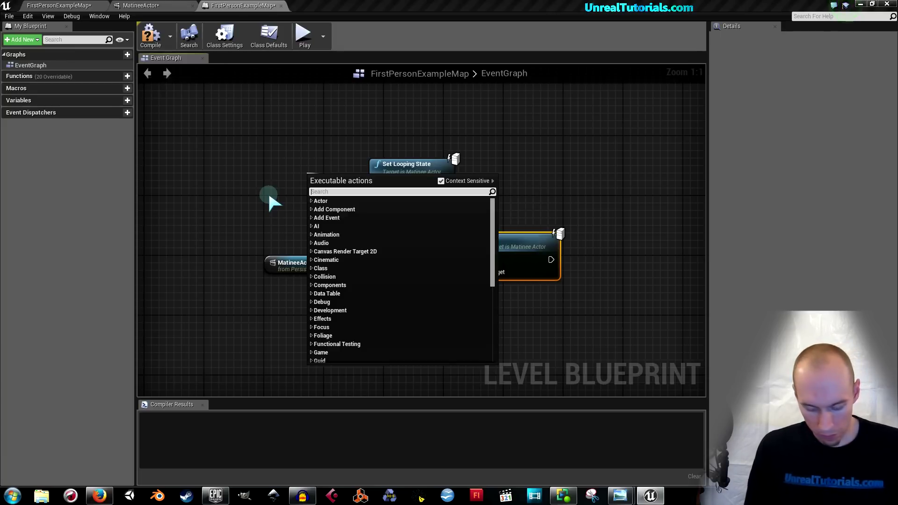
type("event beging")
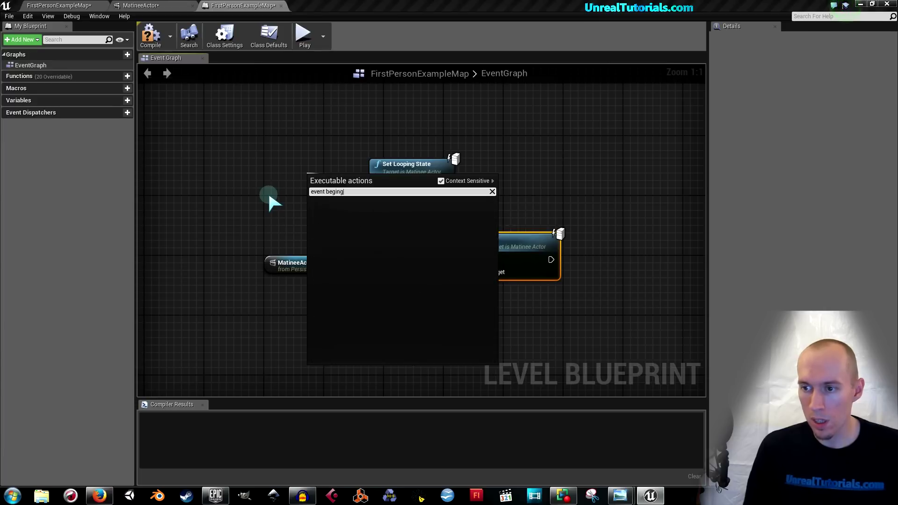
key("BackSpace")
key("Return")
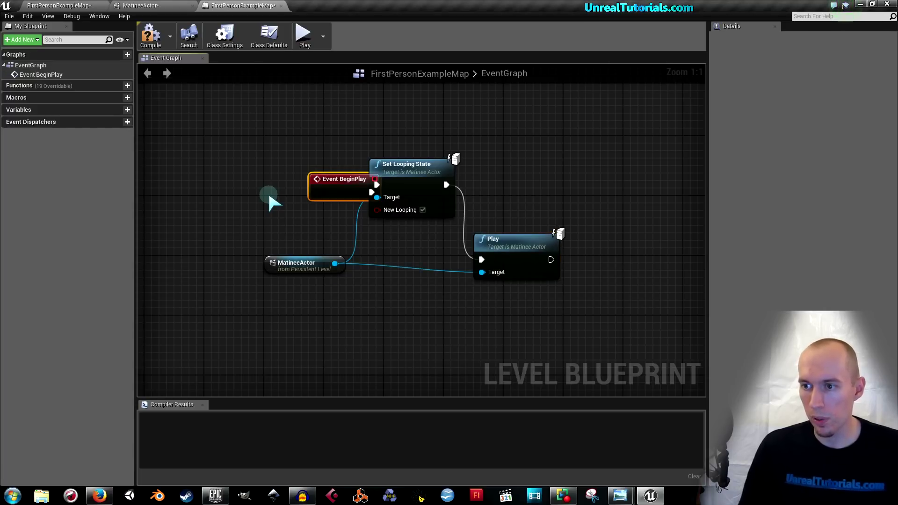
left_click_drag(346, 180, 278, 165)
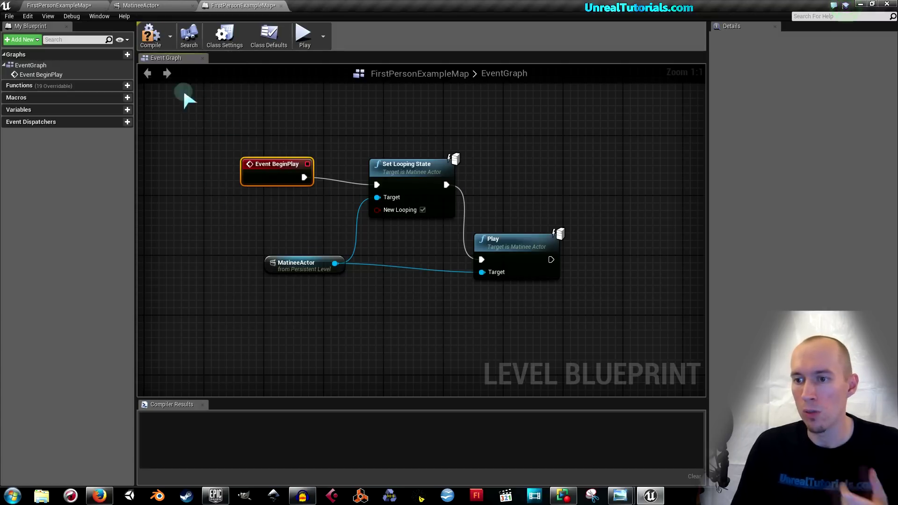
- Compile the Level Blueprint, close Matinee and save FirstPersonExampleMap
left_click(150, 35)
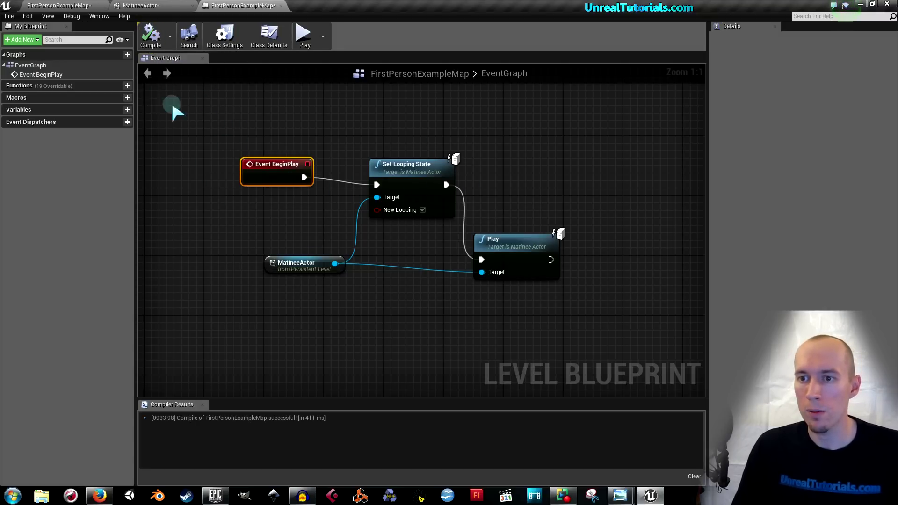
left_click(57, 5)
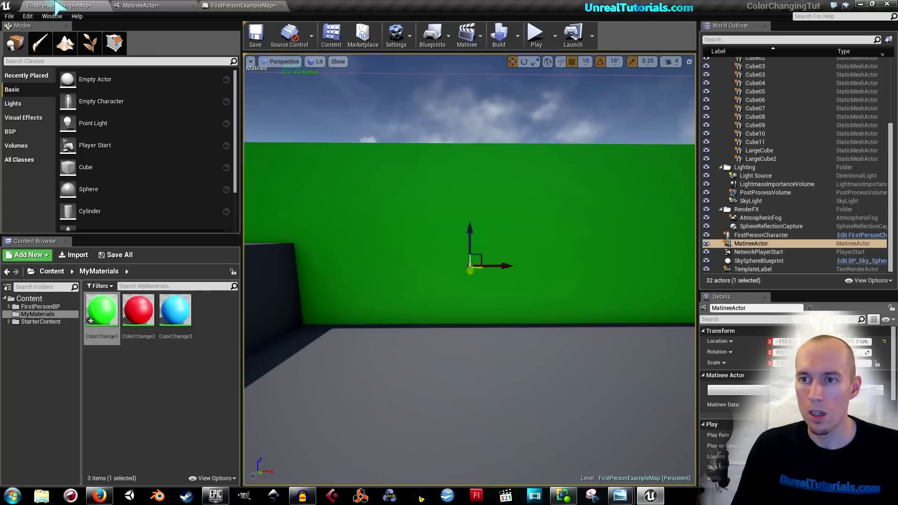
left_click(188, 6)
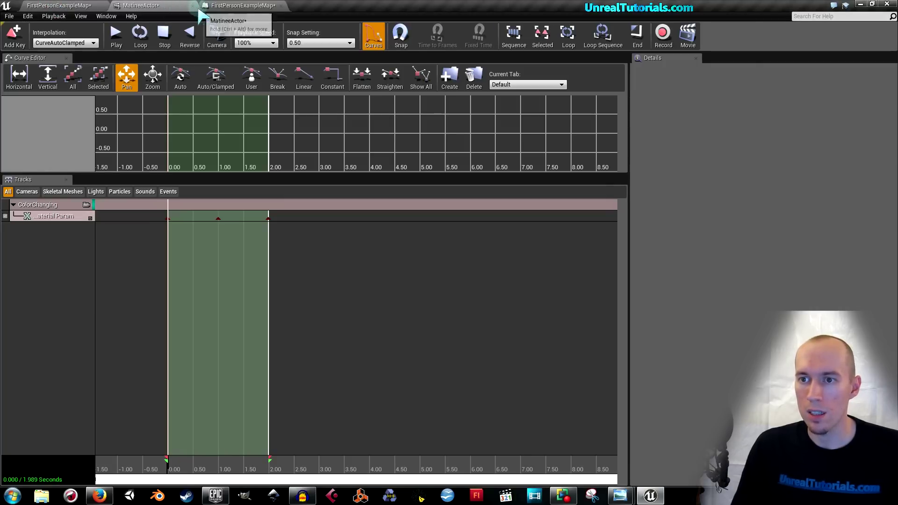
left_click(192, 6)
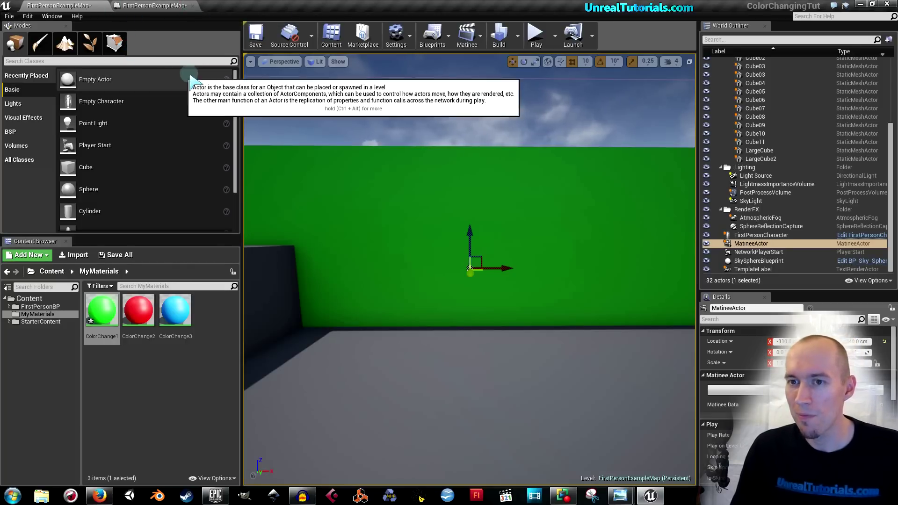
left_click(255, 35)
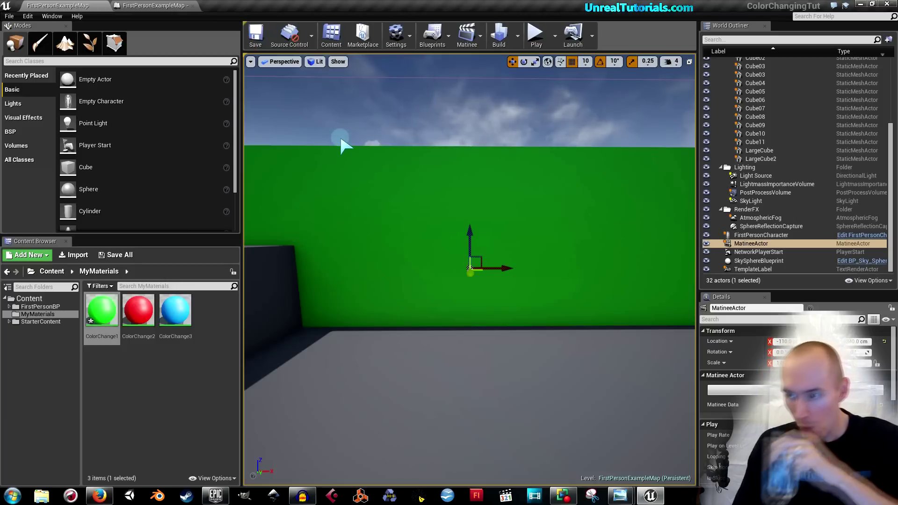
- Play-test the level, watching the wall cycle colours, then return to the Level Blueprint
left_click_drag(240, 215, 187, 213)
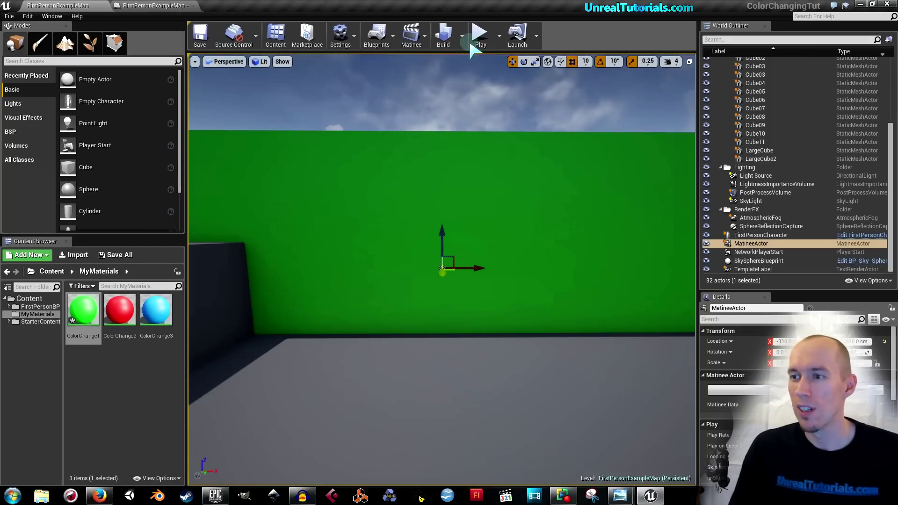
left_click(479, 33)
key("w")
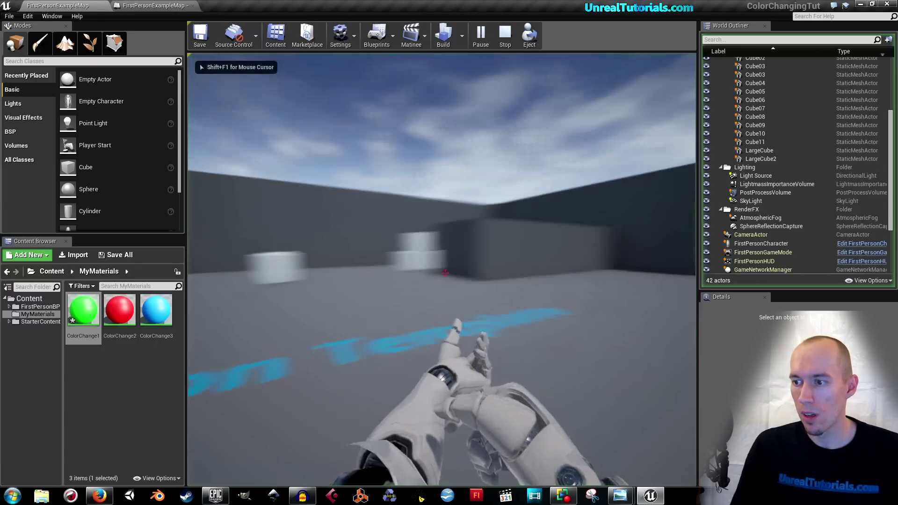
key("w")
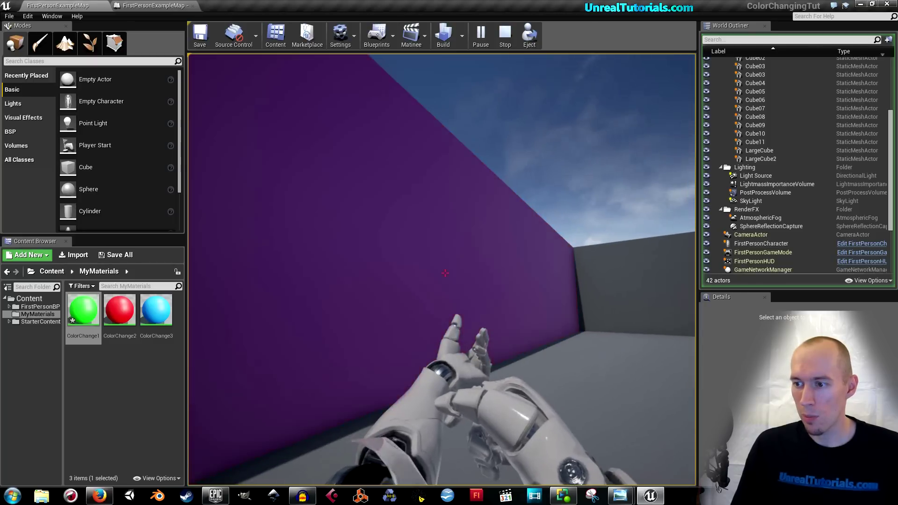
key("s")
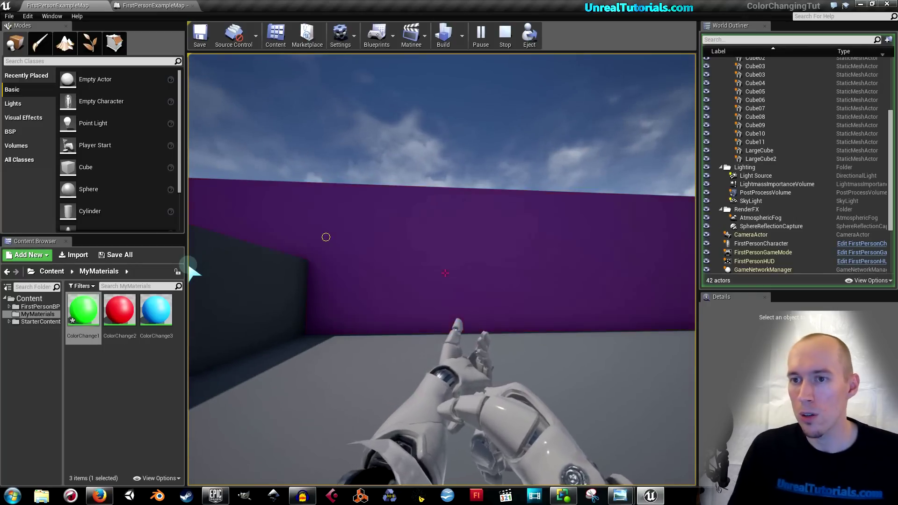
key("Escape")
left_click(146, 6)
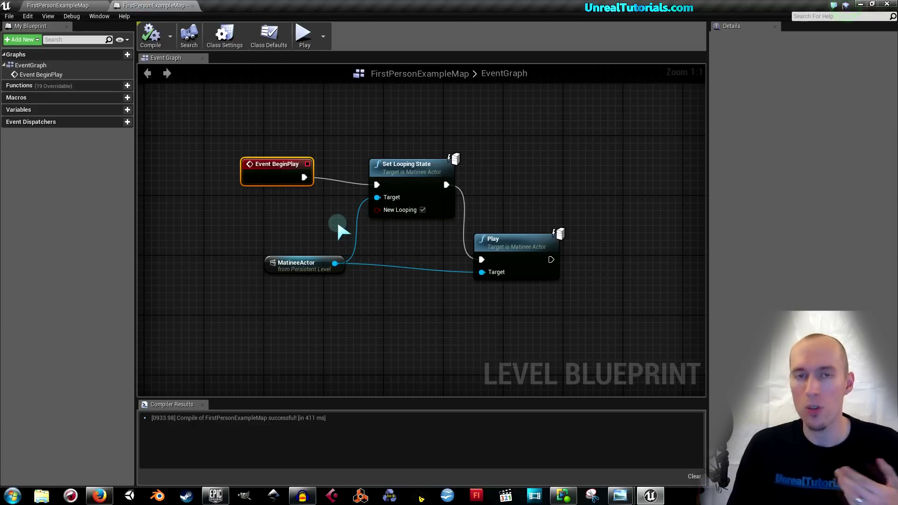
- Break the Set Looping State→Play and MatineeActor→Target links and rearrange the nodes
left_click(446, 185, "alt")
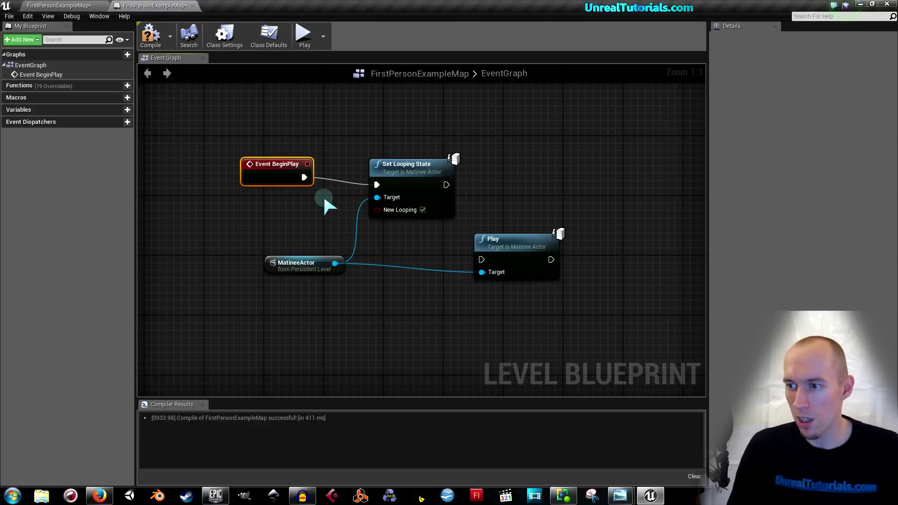
left_click(377, 198, "alt")
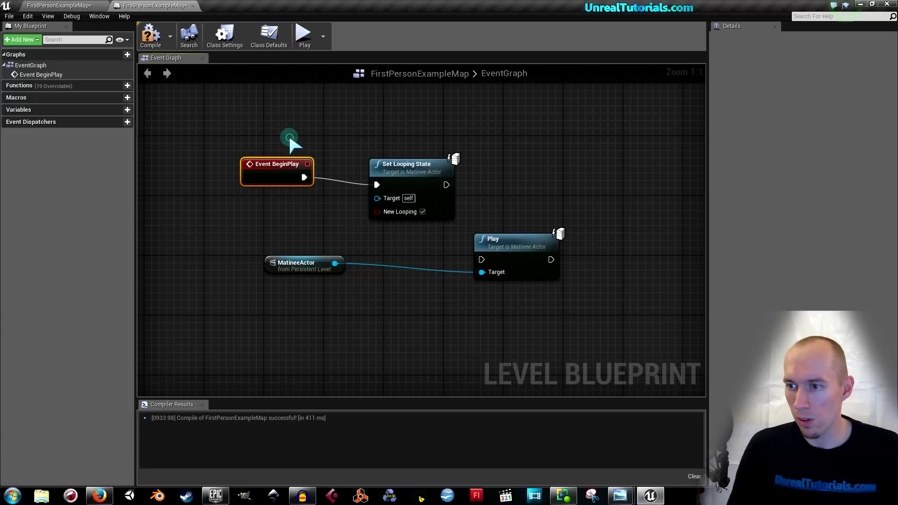
left_click_drag(290, 140, 386, 106)
left_click(349, 209)
left_click_drag(489, 241, 414, 203)
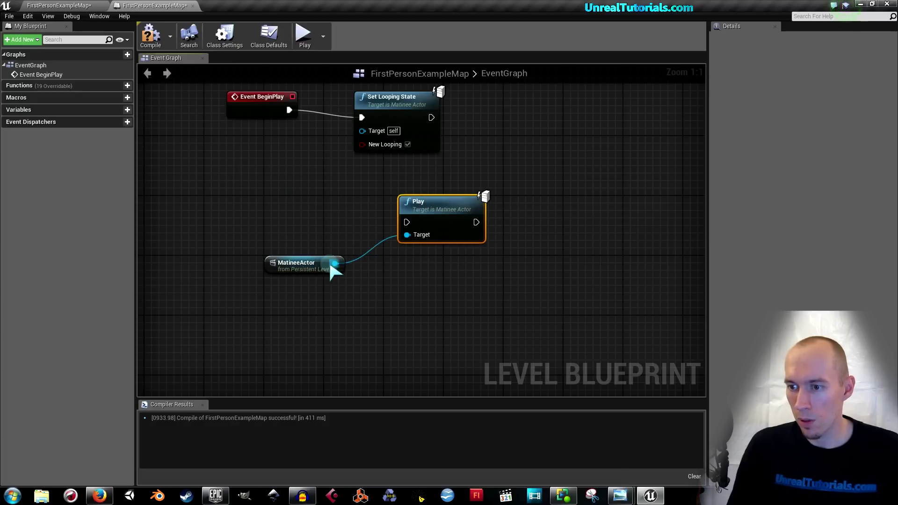
- Add a Reverse node targeting MatineeActor, lined up under the Play node
left_click_drag(334, 264, 413, 298)
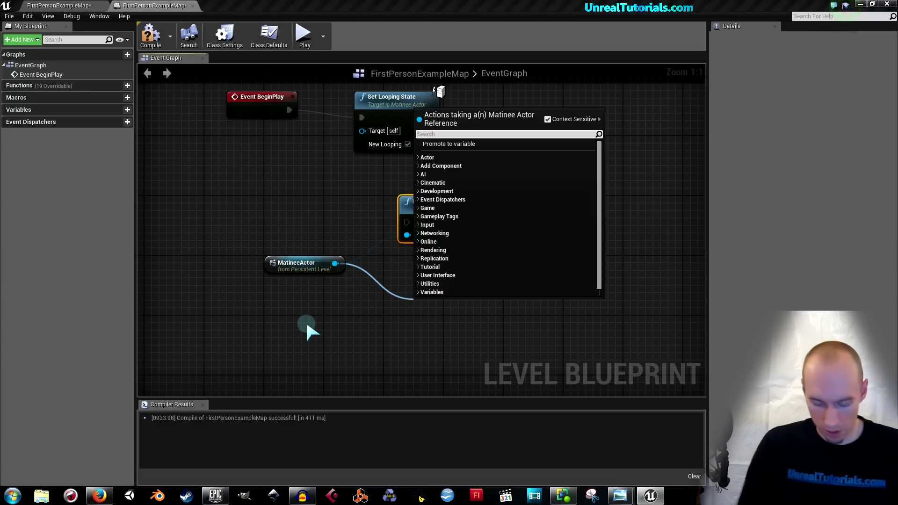
type("reverse")
key("Return")
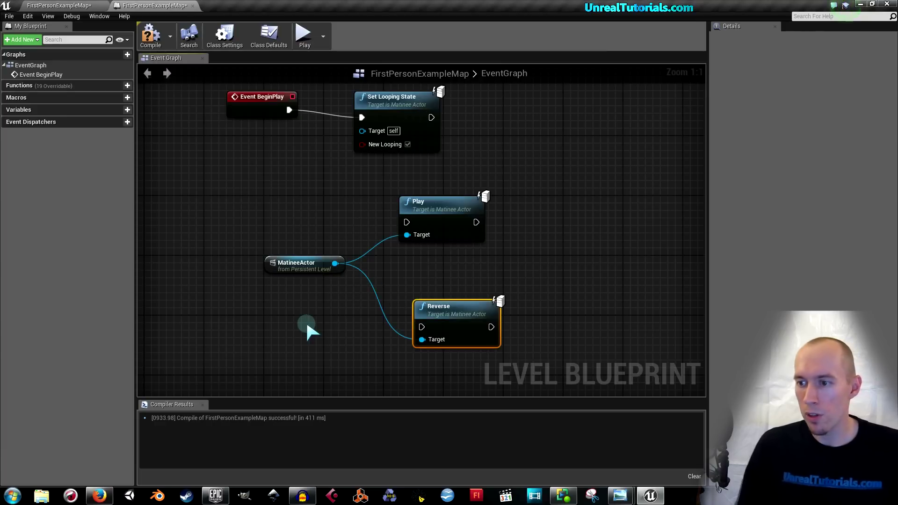
left_click_drag(423, 309, 408, 310)
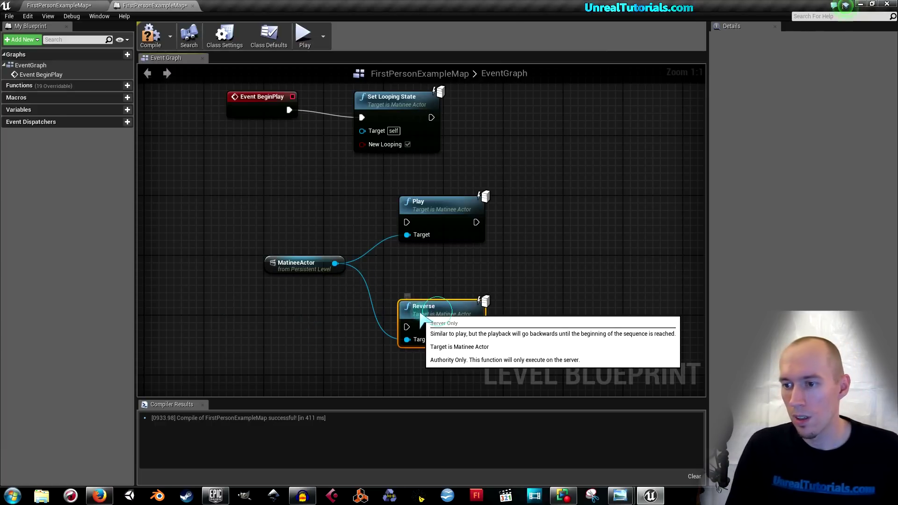
left_click(433, 213)
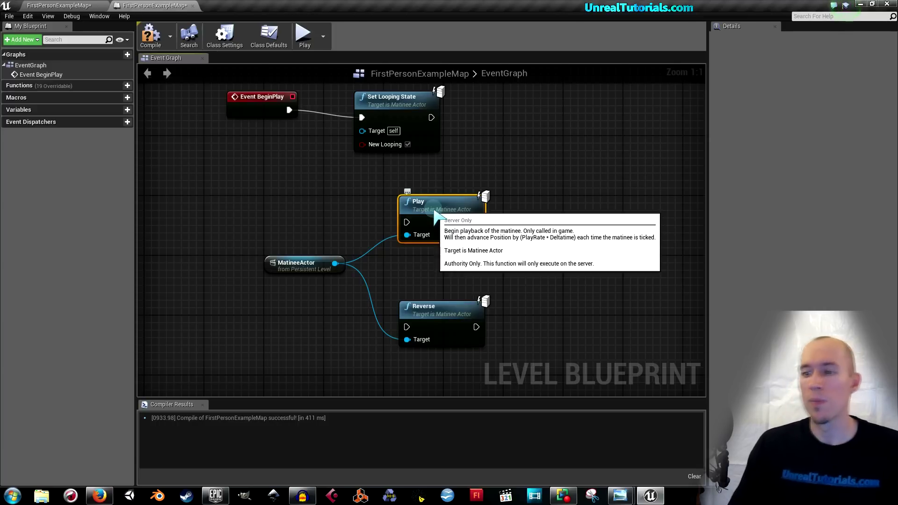
- Drop a Box Trigger on the floor before the green wall and scale it into a wide, flat volume
left_click(43, 5)
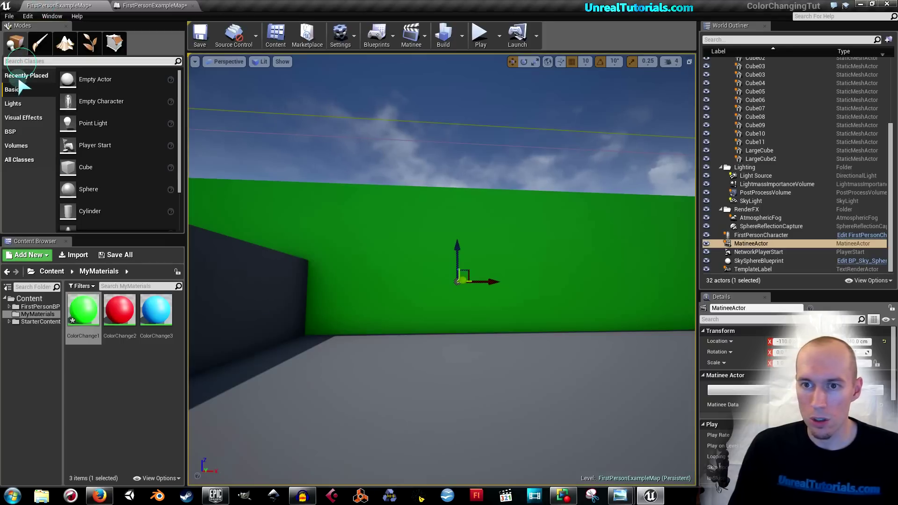
type("box trig")
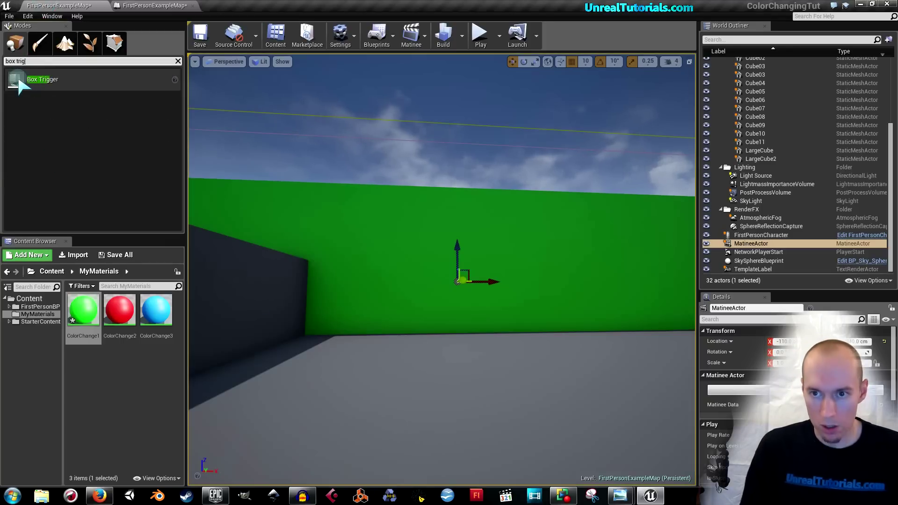
left_click_drag(19, 80, 276, 275)
left_click_drag(474, 374, 471, 374)
right_click_drag(462, 396, 444, 364)
key("space")
key("space")
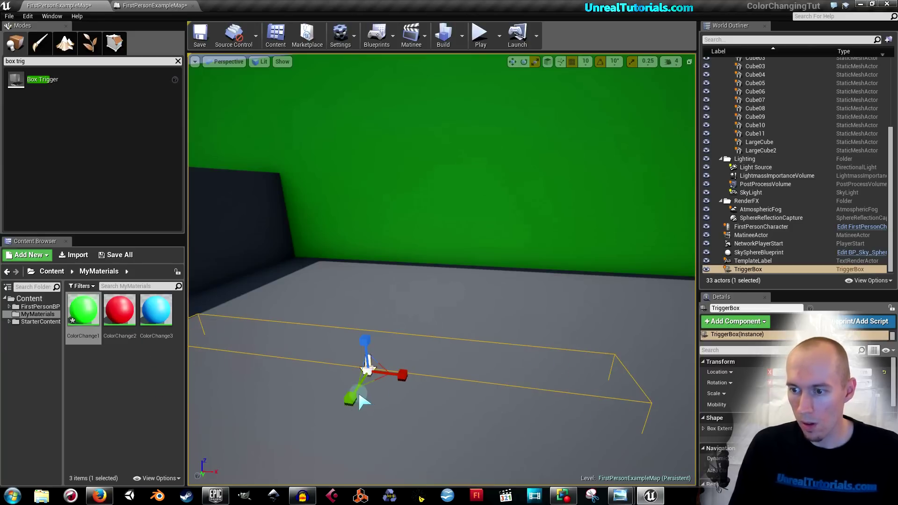
left_click_drag(354, 406, 350, 421)
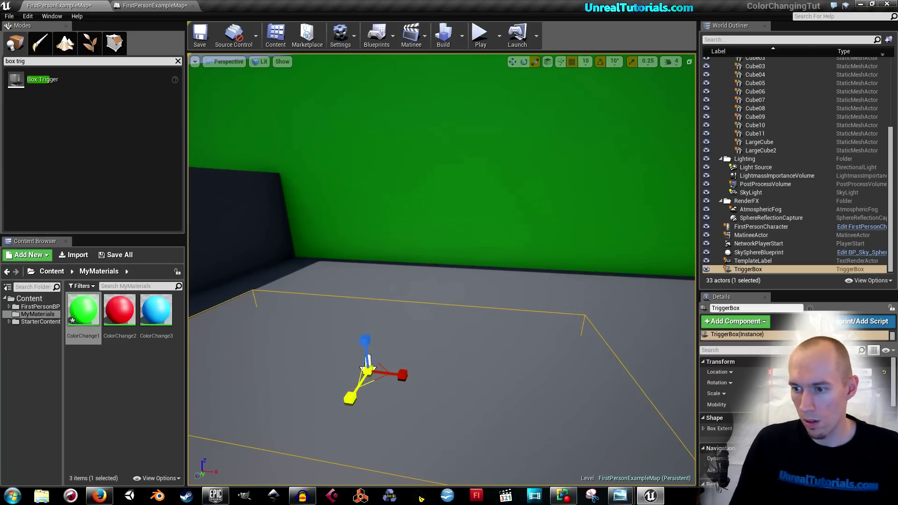
left_click_drag(366, 370, 366, 369)
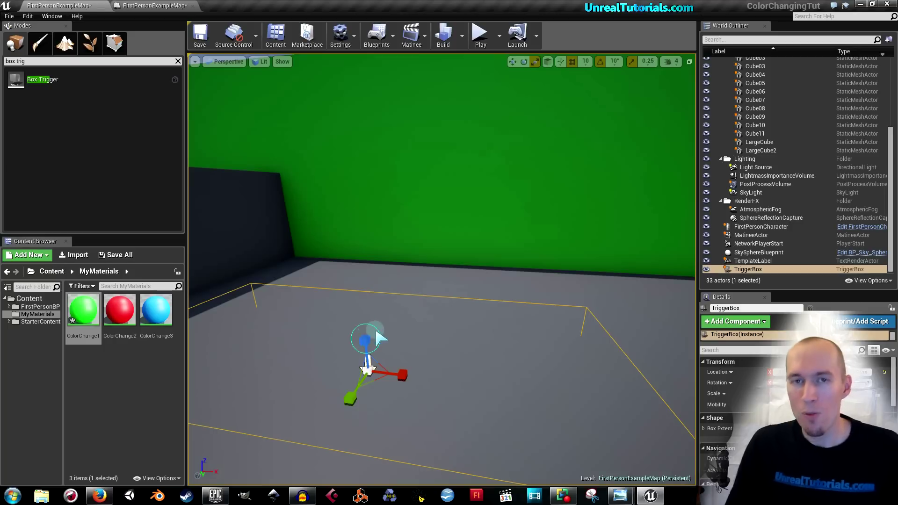
mouse_move(383, 347)
right_mouse_down()
mouse_move(382, 309)
mouse_move(391, 342)
right_mouse_up()
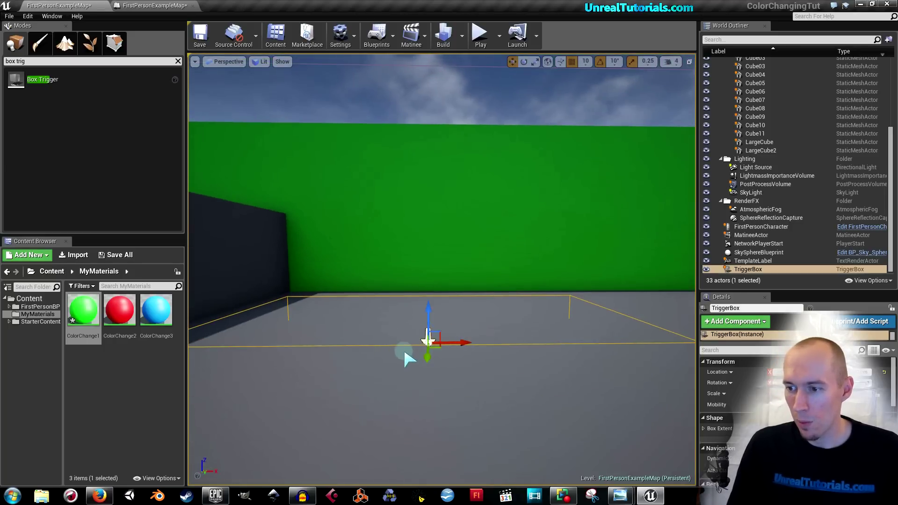
- Add an OnActorBeginOverlap event for Trigger Box 1 to the graph
left_click(154, 6)
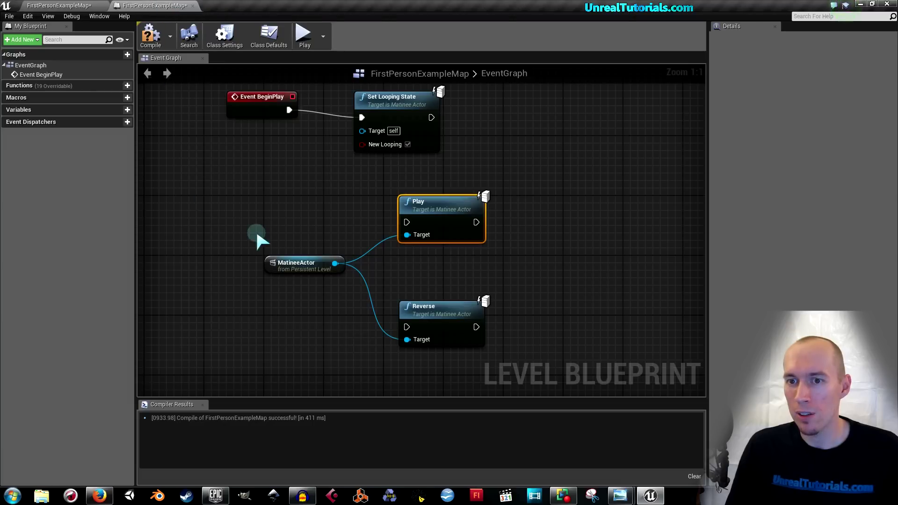
right_click(254, 202)
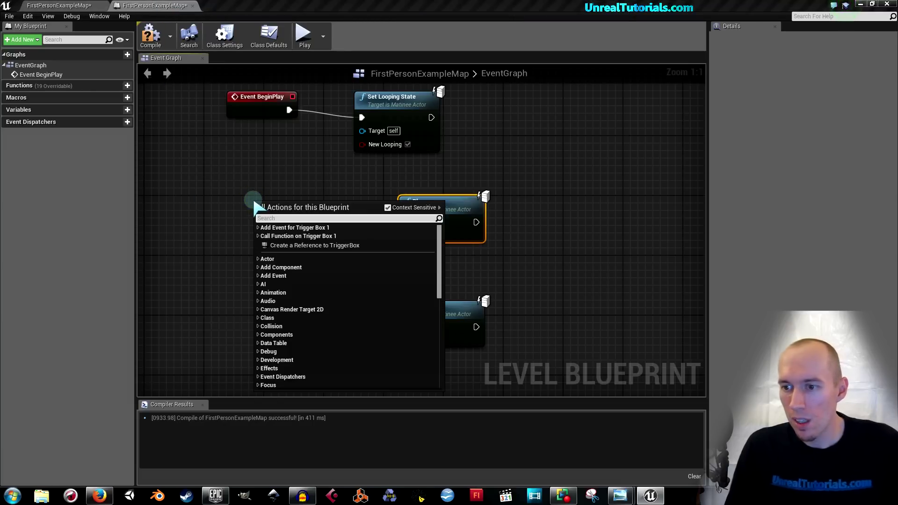
left_click(268, 228)
left_click(270, 236)
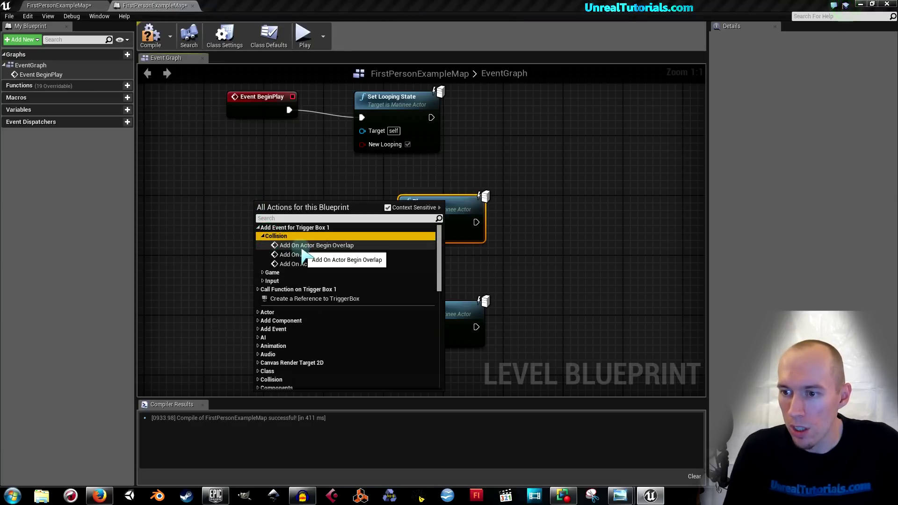
left_click(304, 247)
left_click_drag(300, 235, 251, 205)
- Add an OnActorEndOverlap event for Trigger Box 1 and arrange the event nodes
right_click(264, 309)
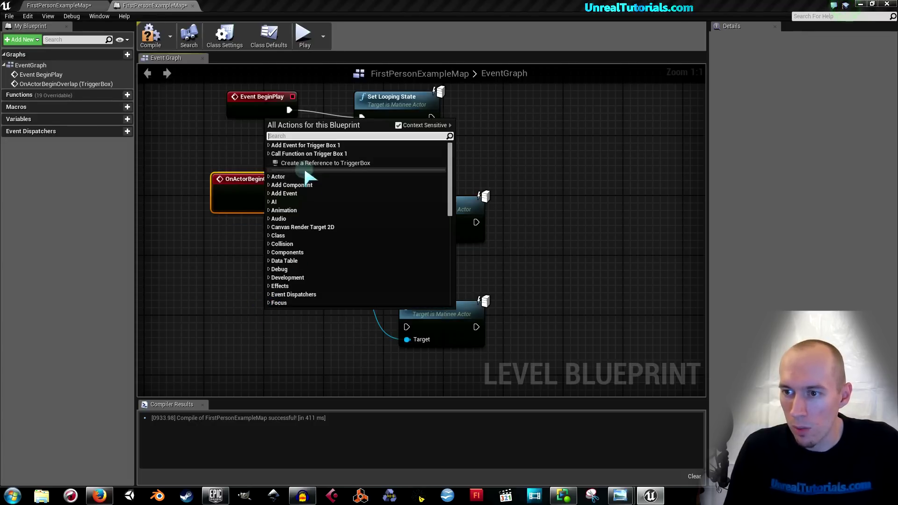
left_click(304, 145)
left_click(268, 145)
left_click(286, 153)
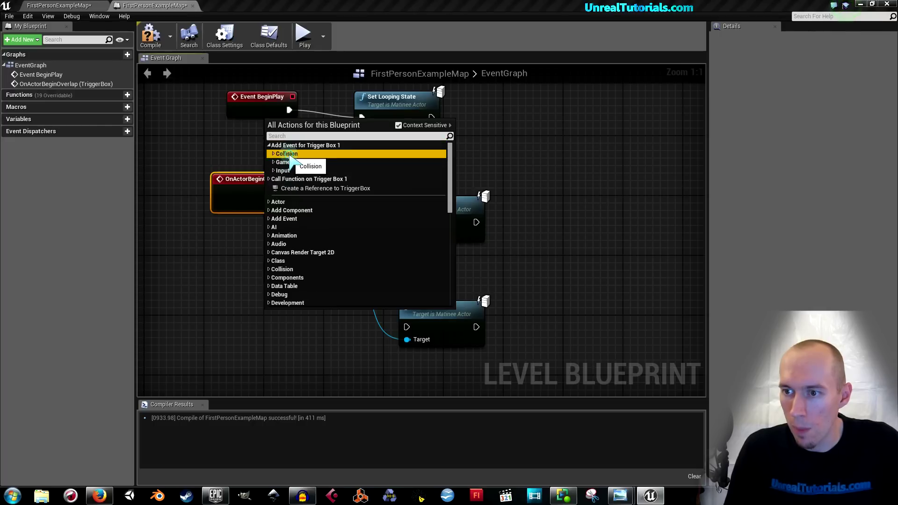
left_click(274, 154)
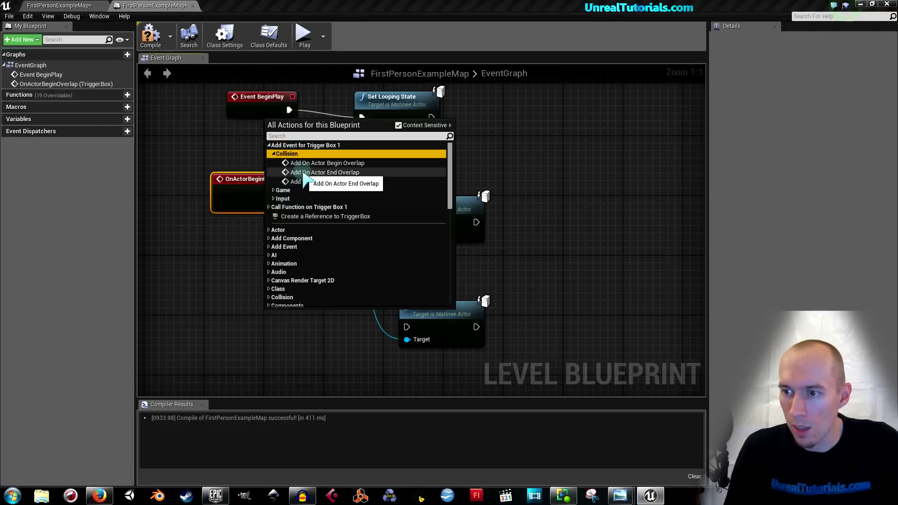
left_click(305, 172)
left_click_drag(307, 318, 232, 326)
left_click_drag(319, 212, 384, 225)
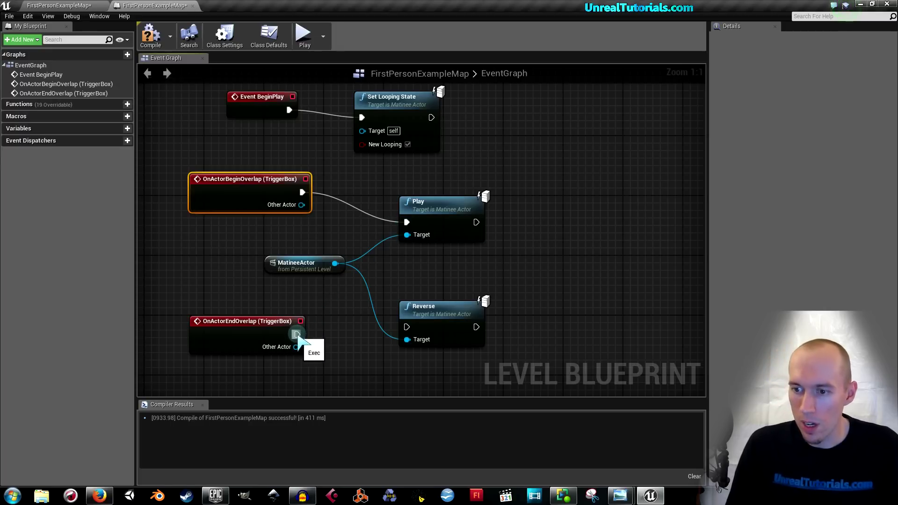
- Wire the end-overlap event into Reverse, tidy the nodes, and compile until it succeeds
left_click_drag(396, 328, 407, 327)
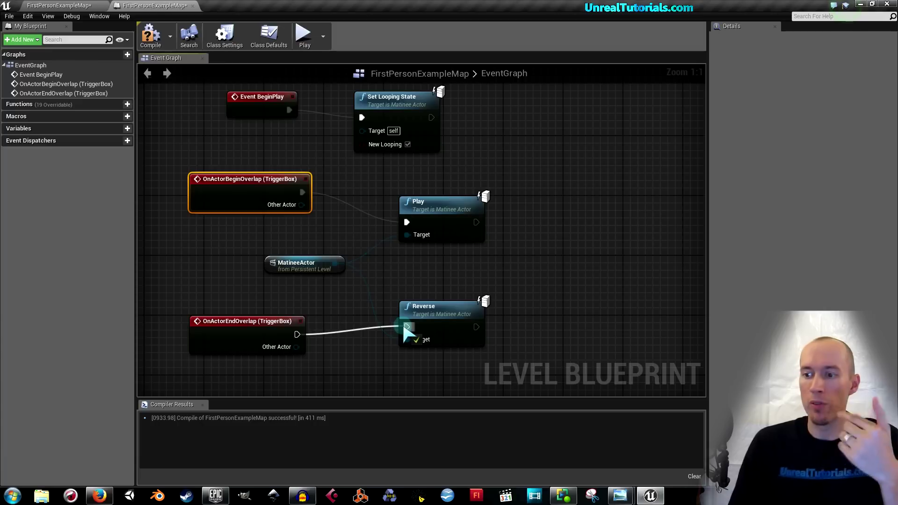
right_click_drag(281, 185, 306, 199)
left_click_drag(306, 198, 316, 206)
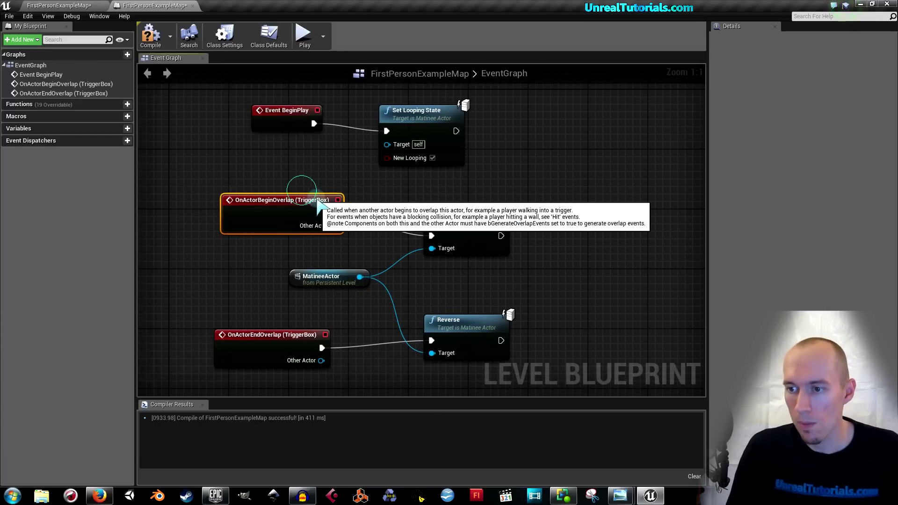
left_click_drag(280, 338, 294, 330)
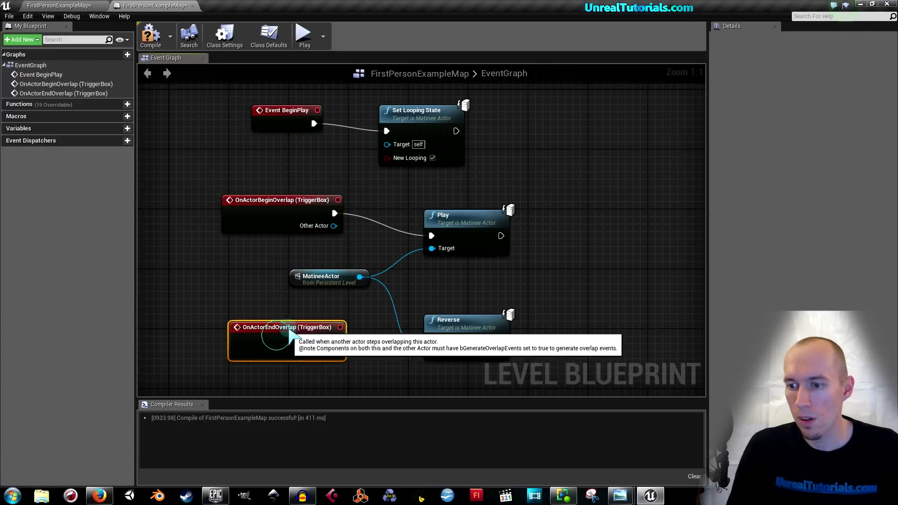
left_click(150, 36)
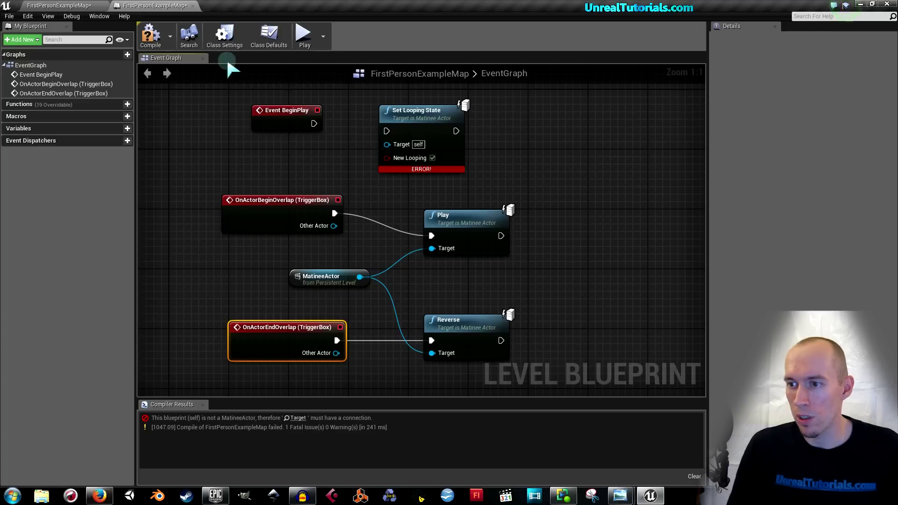
left_click(149, 34)
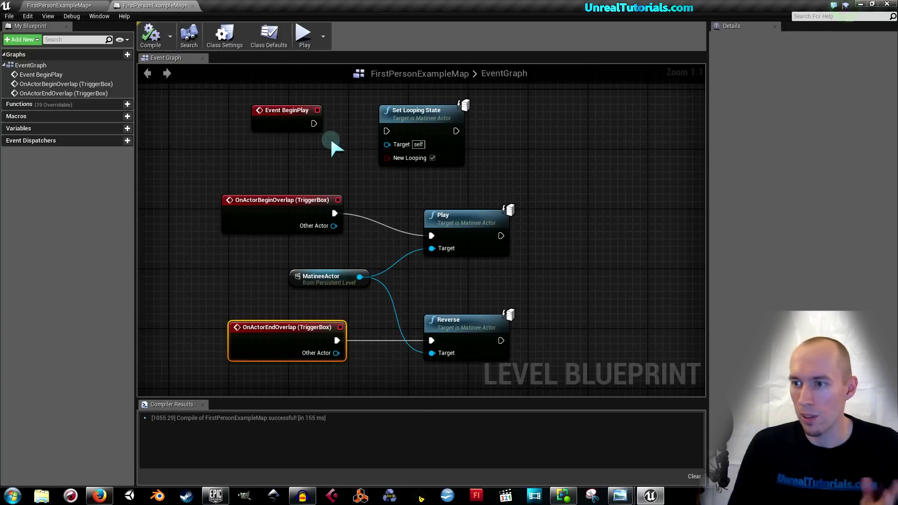
left_click_drag(377, 121, 340, 106)
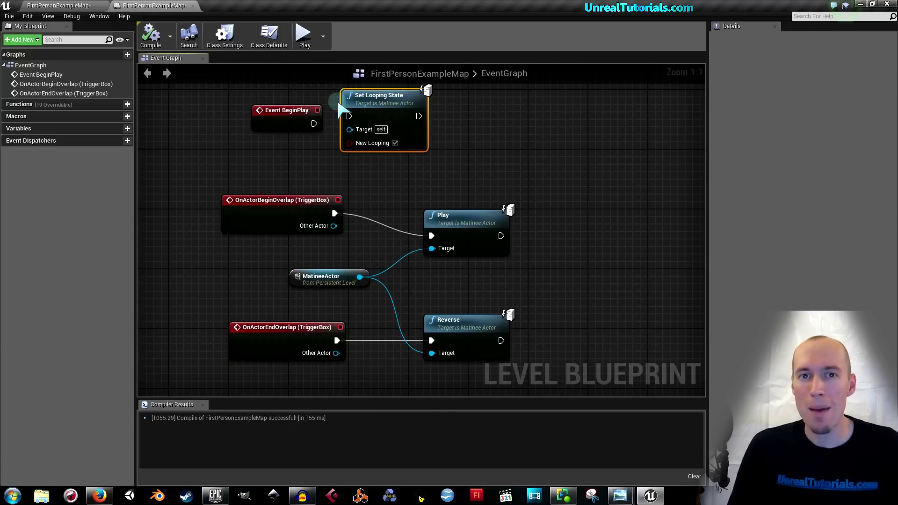
- Play-test the level, walking forward to confirm the wall stays green, then stop
left_click(87, 6)
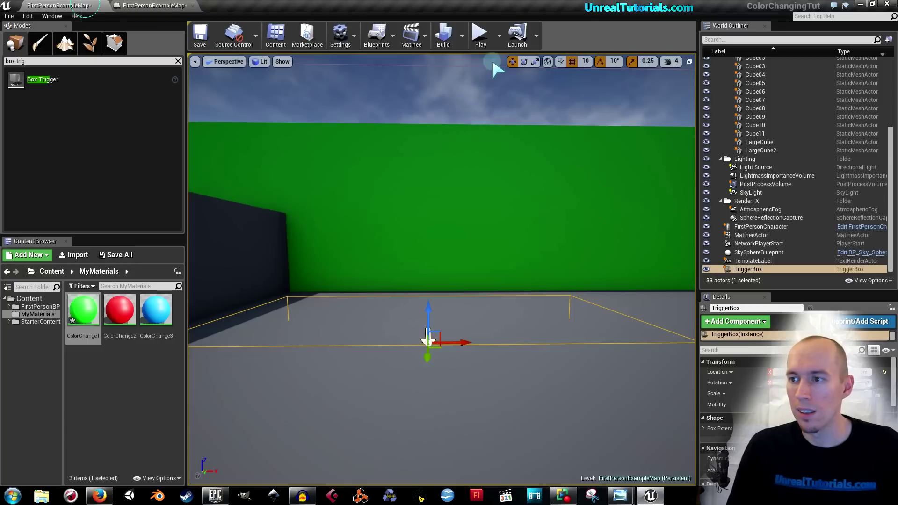
left_click(474, 43)
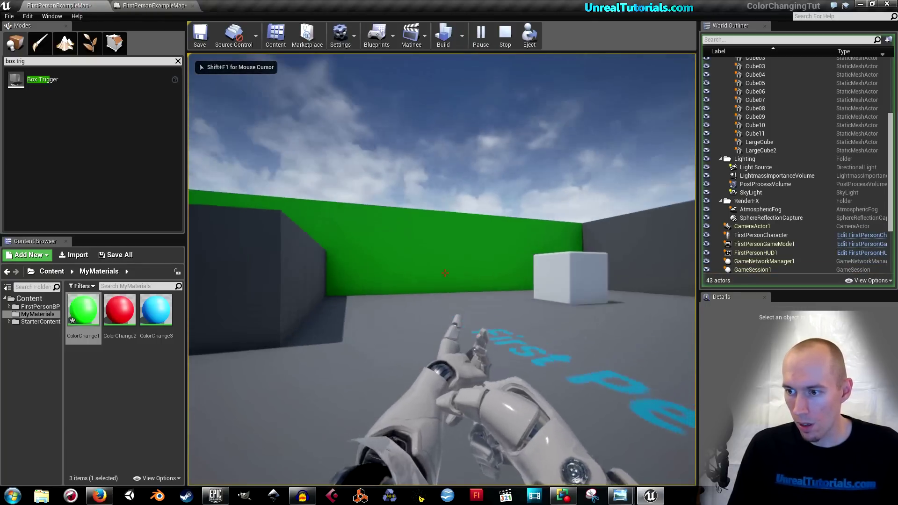
key("w")
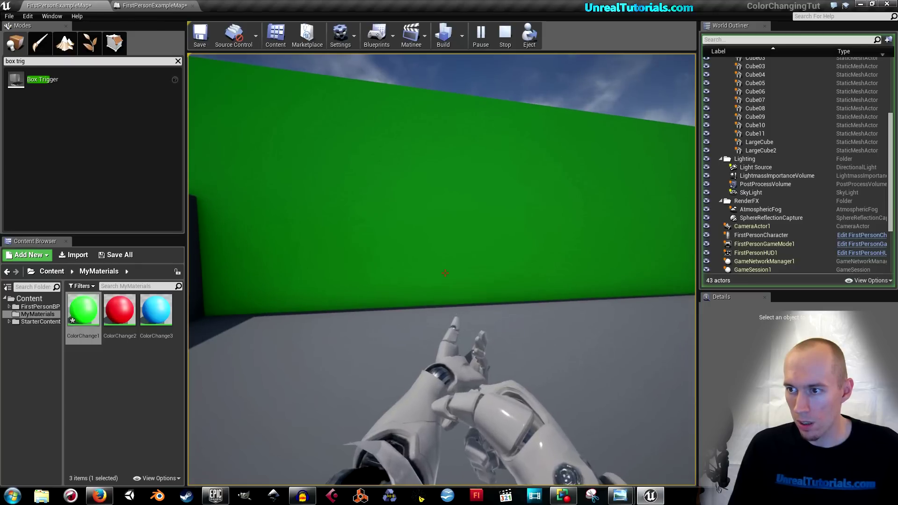
key("Escape")
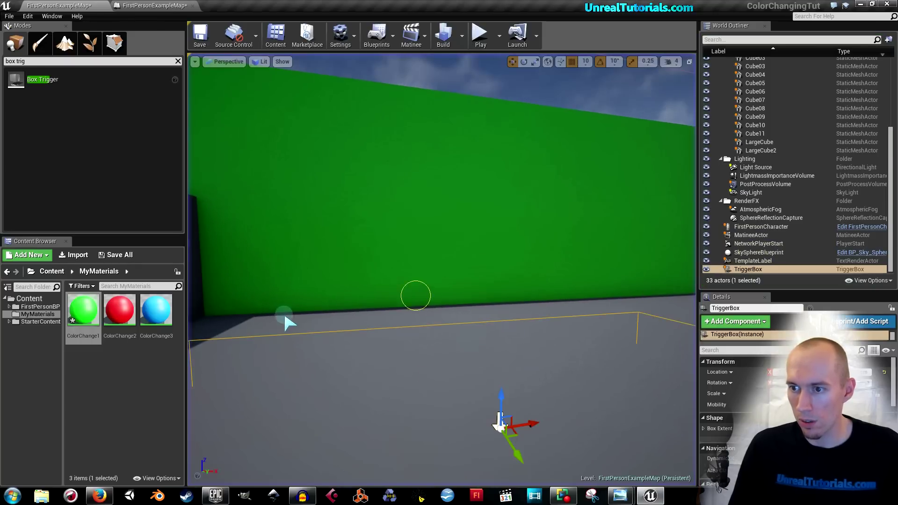
left_click(442, 329)
right_click_drag(483, 327, 486, 323)
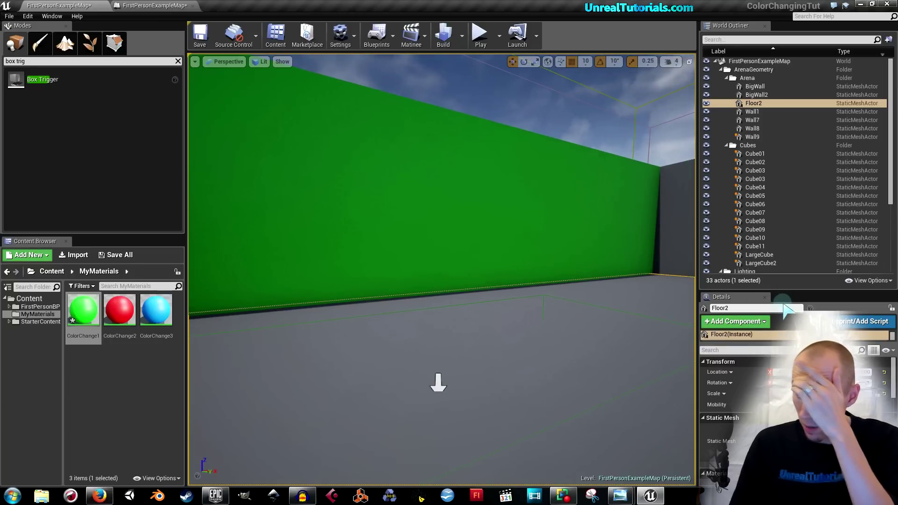
left_click_drag(785, 290, 793, 140)
scroll(821, 395, "down", 5)
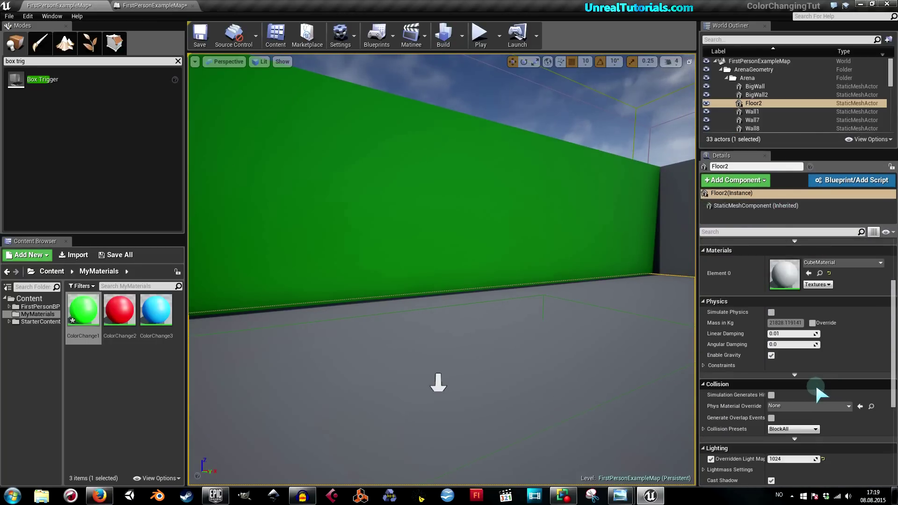
scroll(815, 382, "down", 4)
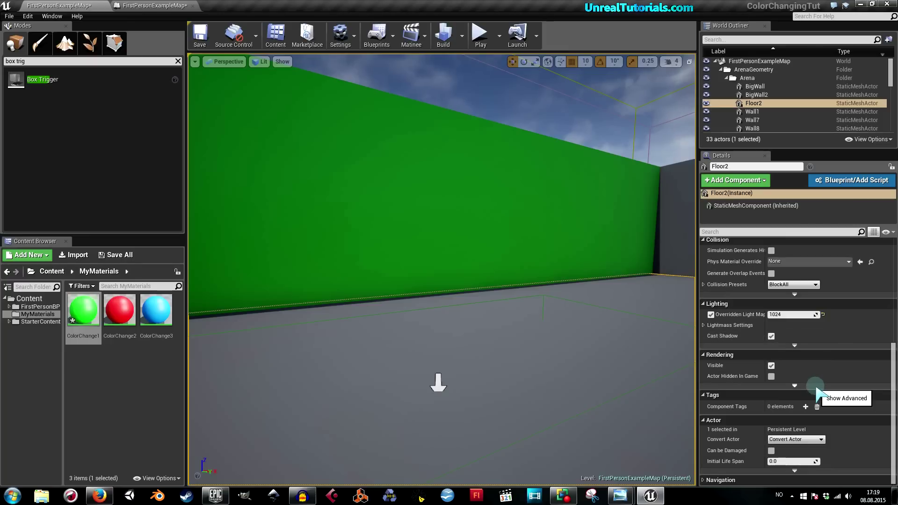
scroll(816, 388, "up", 4)
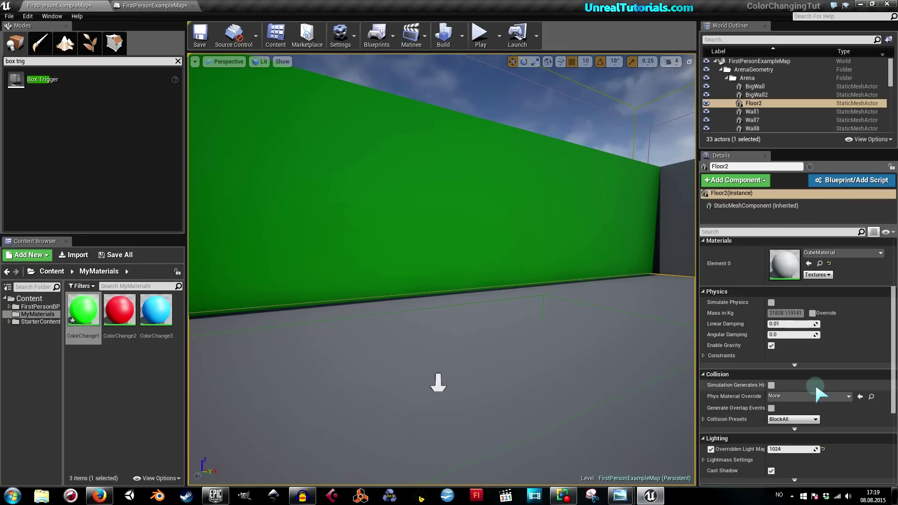
scroll(816, 388, "down", 4)
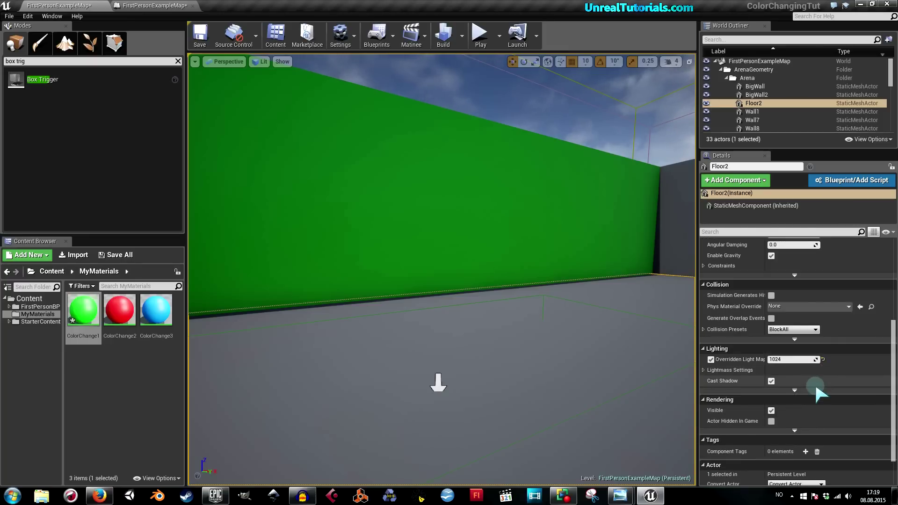
left_click(771, 422)
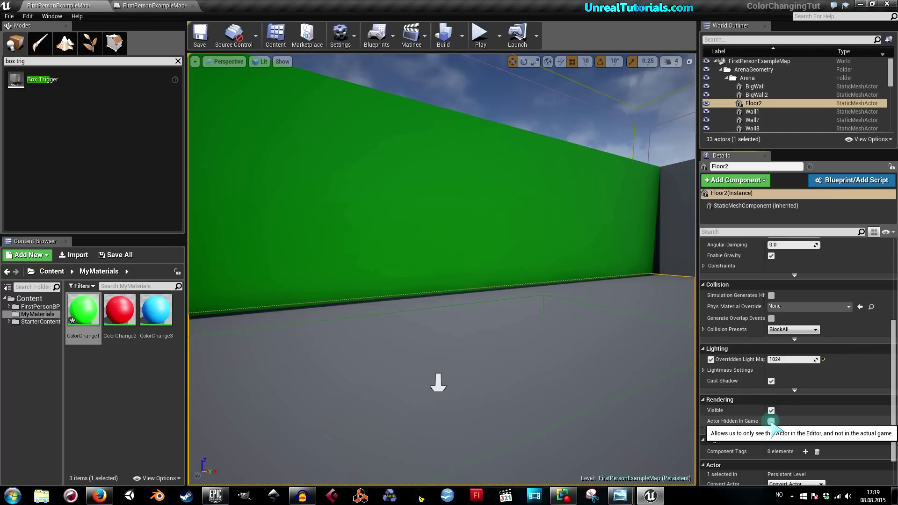
left_click(771, 422)
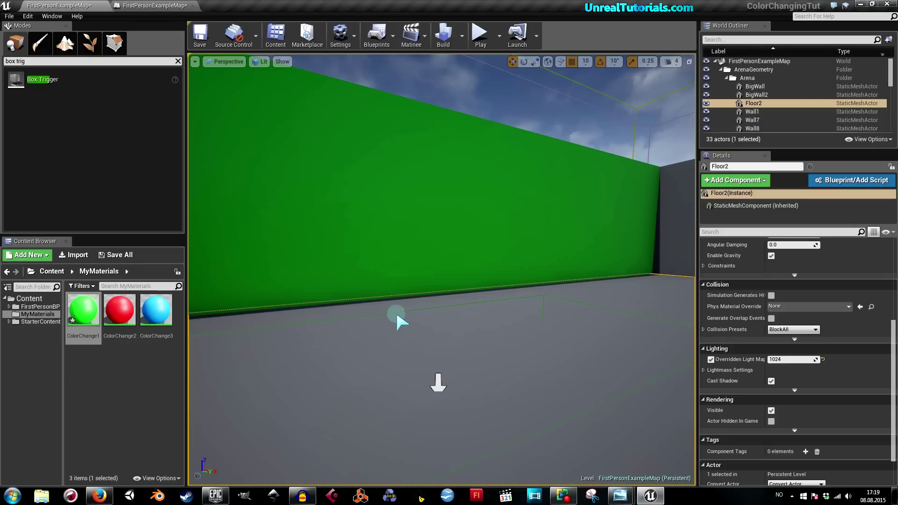
left_click_drag(543, 329, 580, 289)
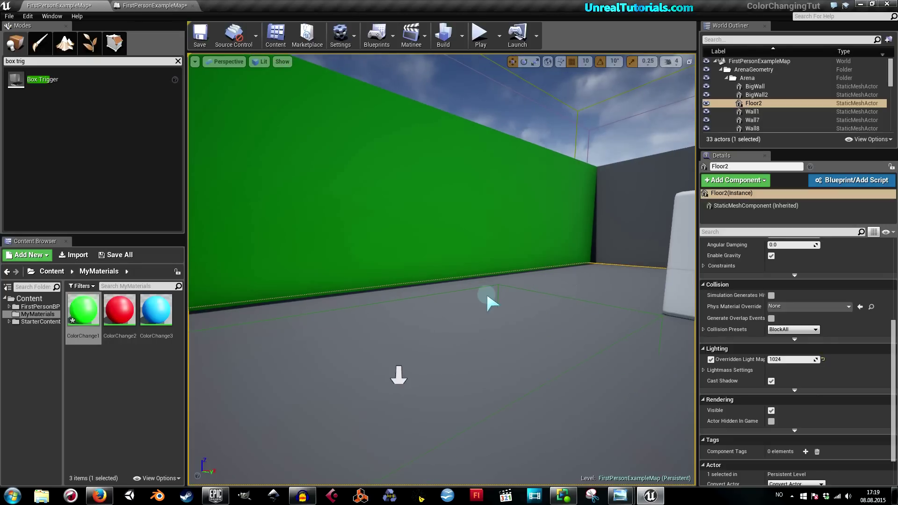
left_click(498, 287)
left_click(499, 287)
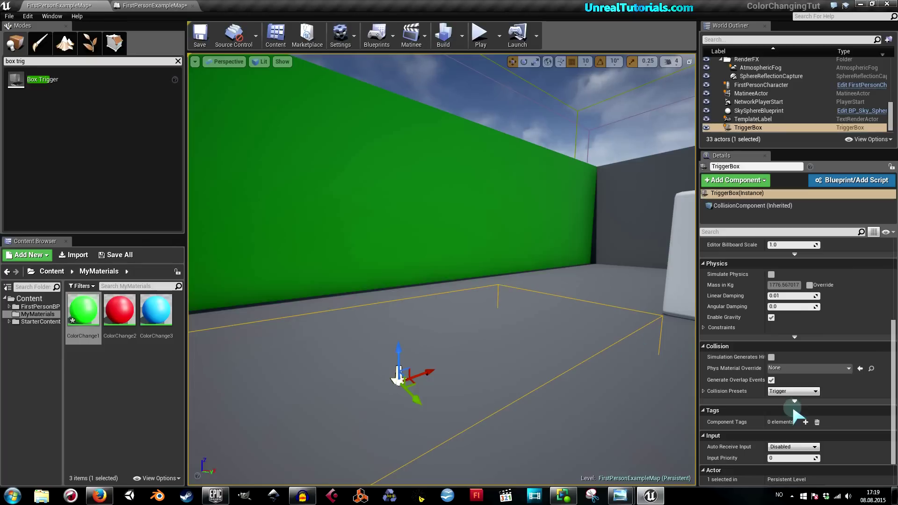
scroll(804, 410, "down", 3)
scroll(802, 395, "up", 7)
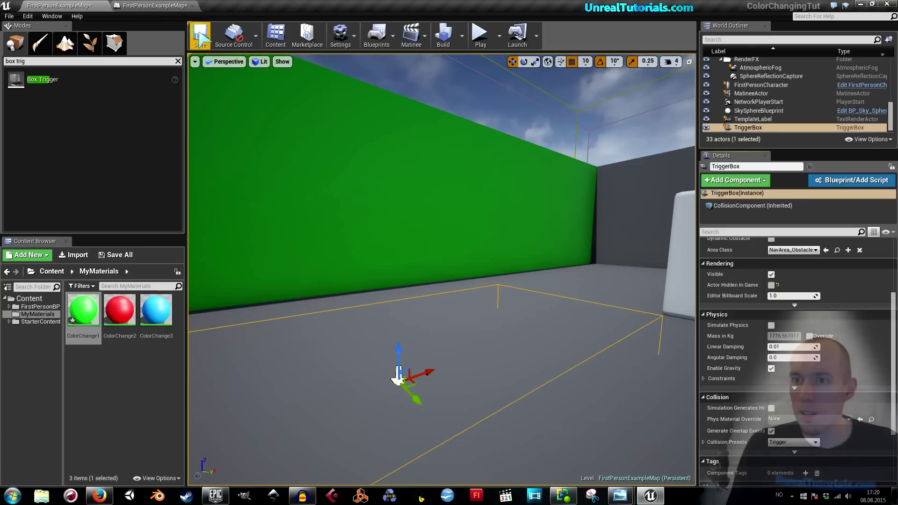
- Play the level, walking into and out of the trigger volume to watch the wall change colour, then stop
left_click(479, 35)
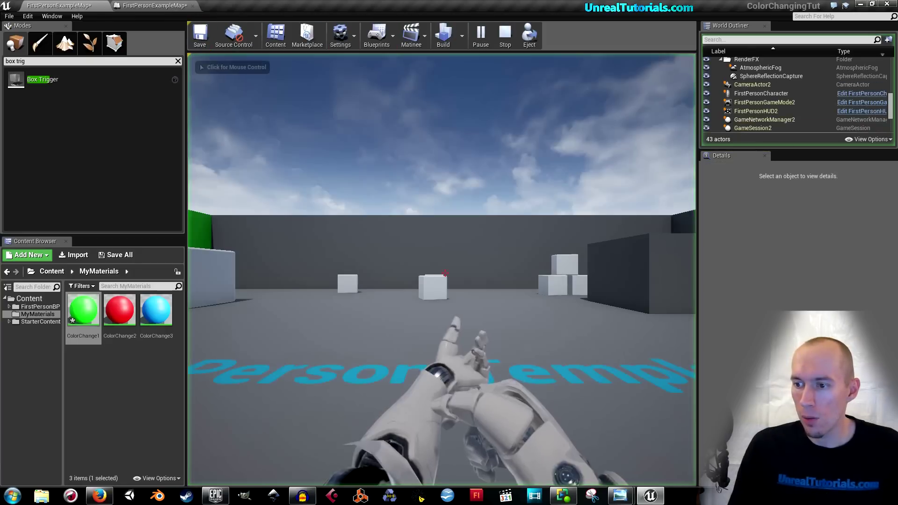
left_click(441, 271)
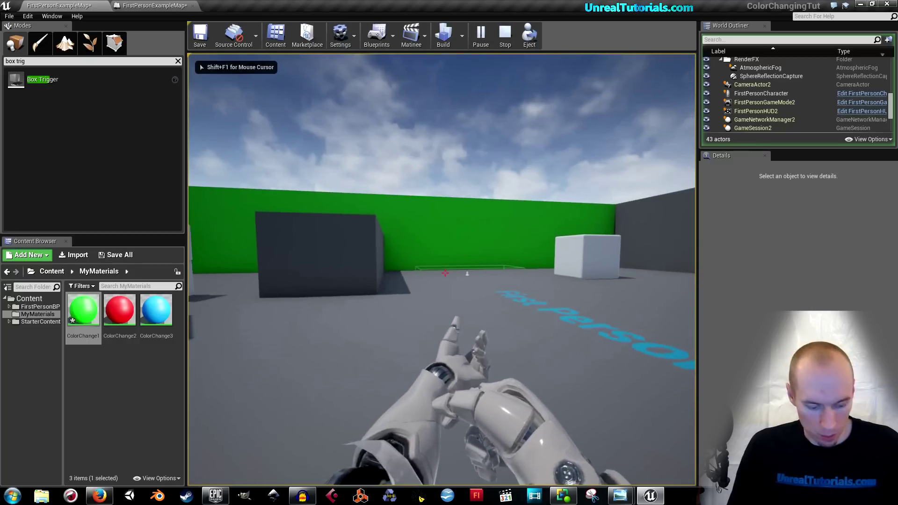
key("w")
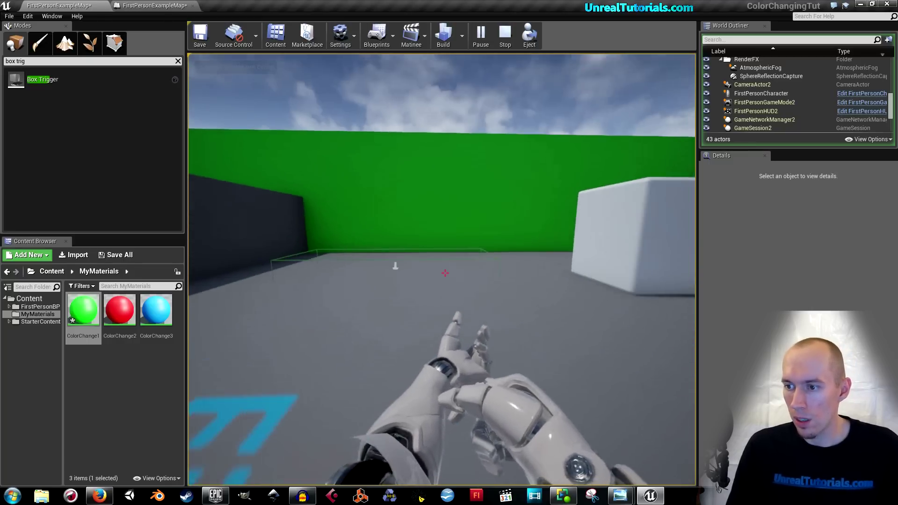
key("w")
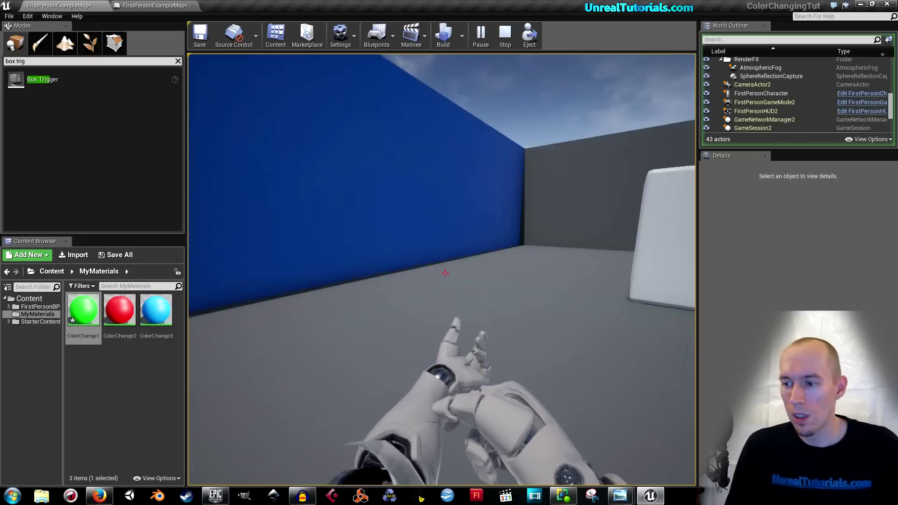
key("s")
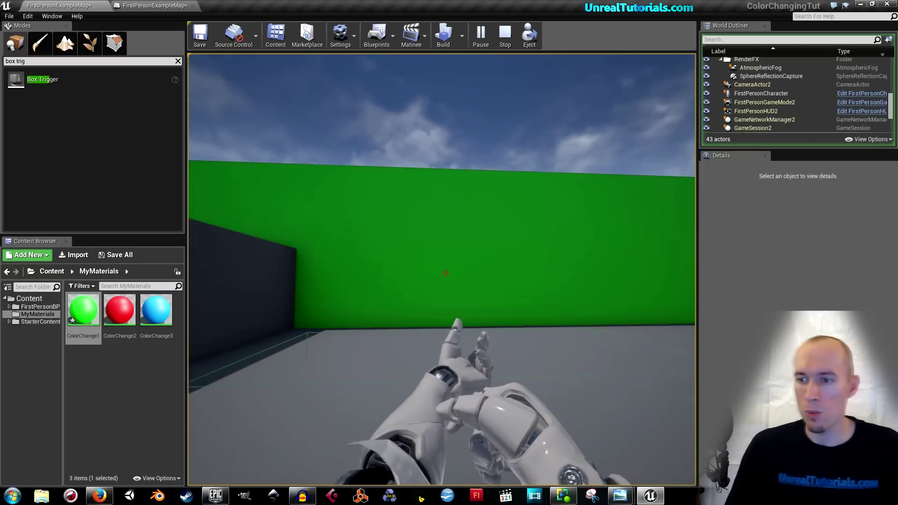
key("w")
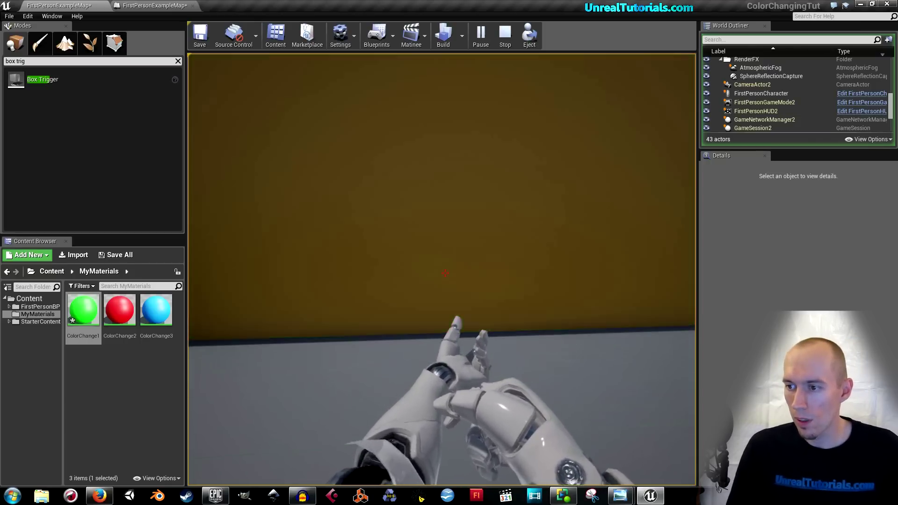
key("s")
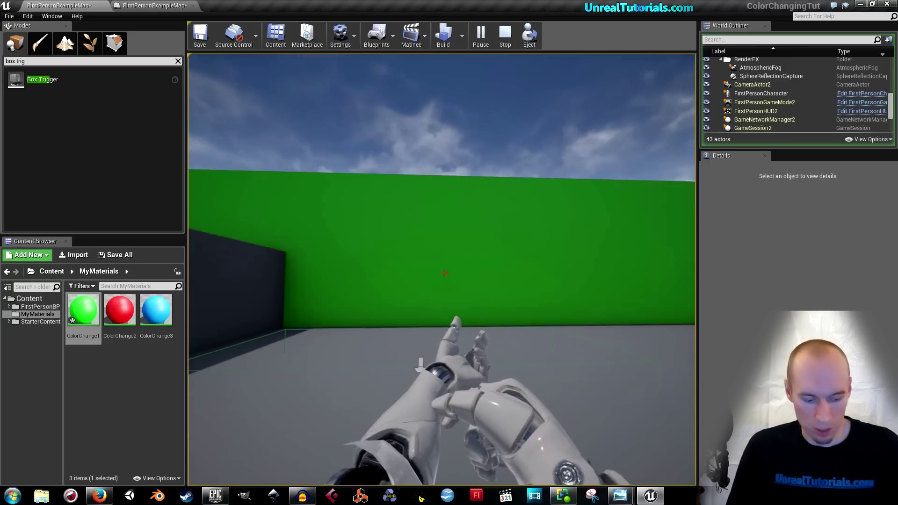
key("Escape")
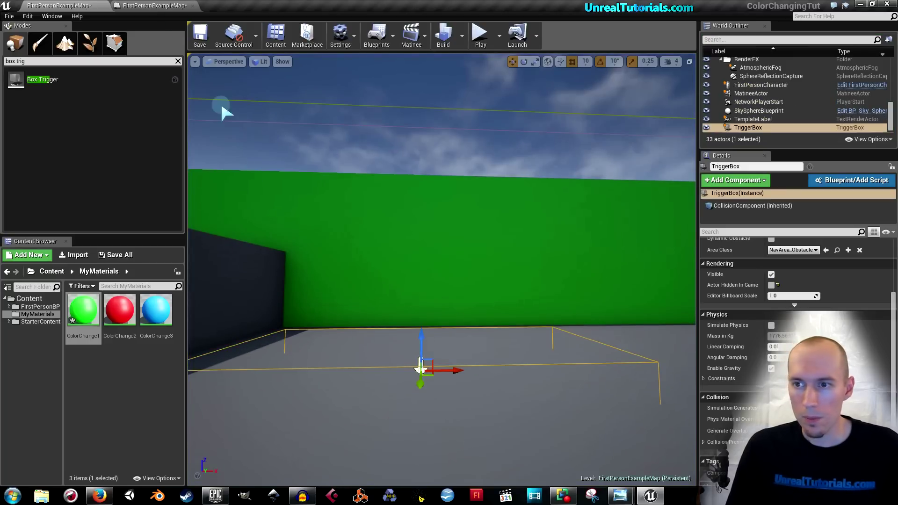
- In the Level Blueprint, move the overlap event nodes aside and disconnect MatineeActor from Reverse
left_click(164, 11)
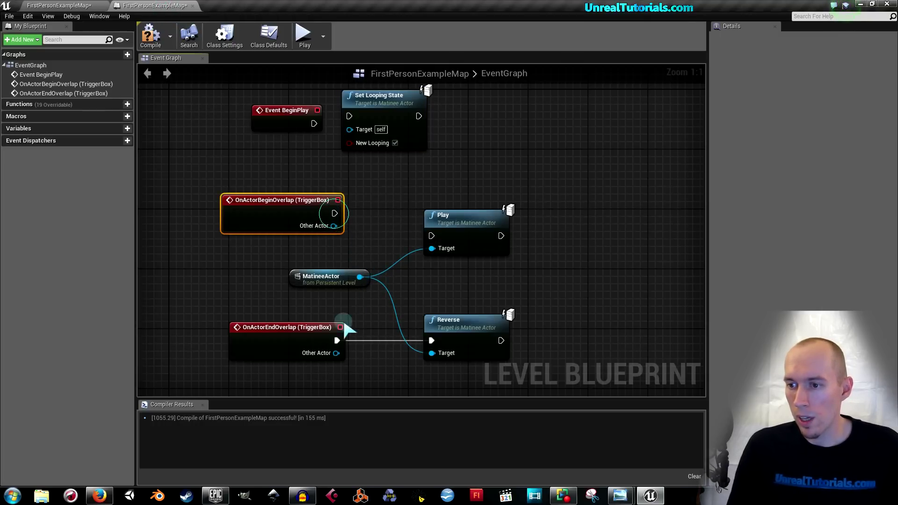
left_click_drag(314, 214, 224, 215)
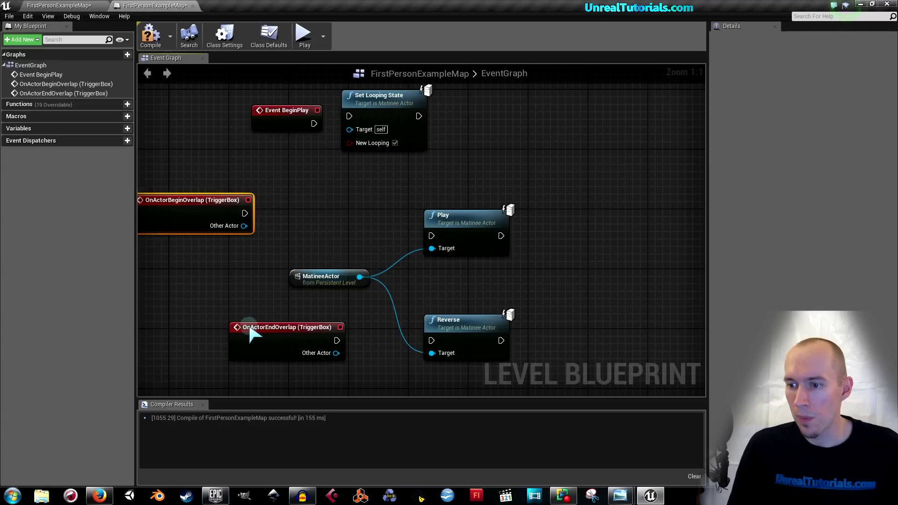
left_click_drag(250, 336, 182, 335)
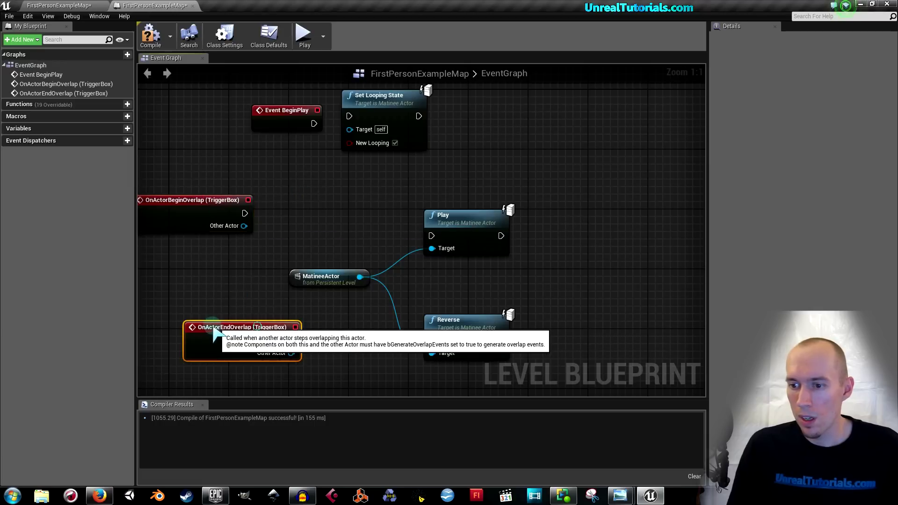
left_click(432, 354, "alt")
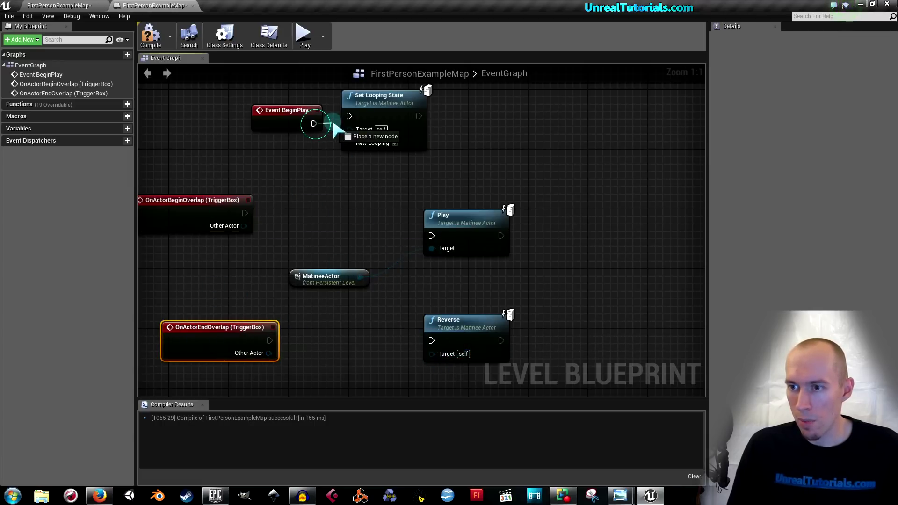
- Line up Event BeginPlay, Set Looping State and Play, and connect MatineeActor to Set Looping State's Target
left_click_drag(355, 100, 385, 159)
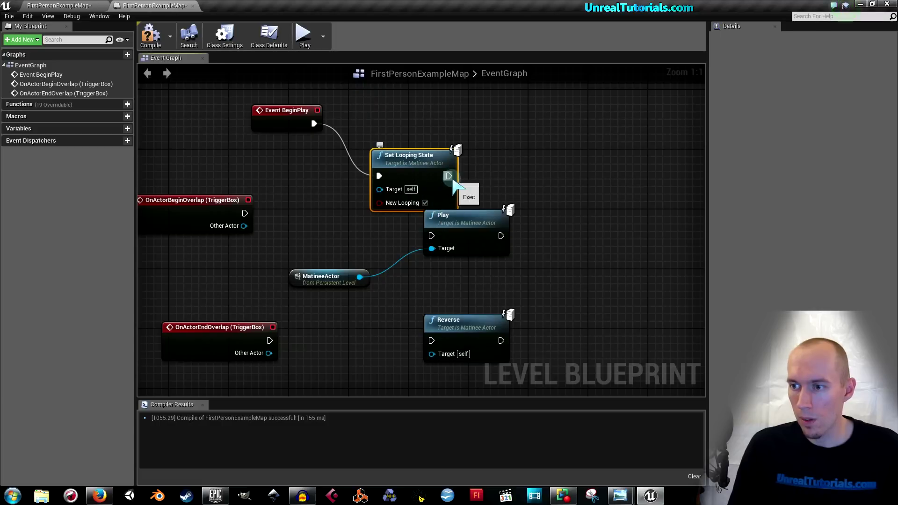
left_click_drag(474, 226, 488, 234)
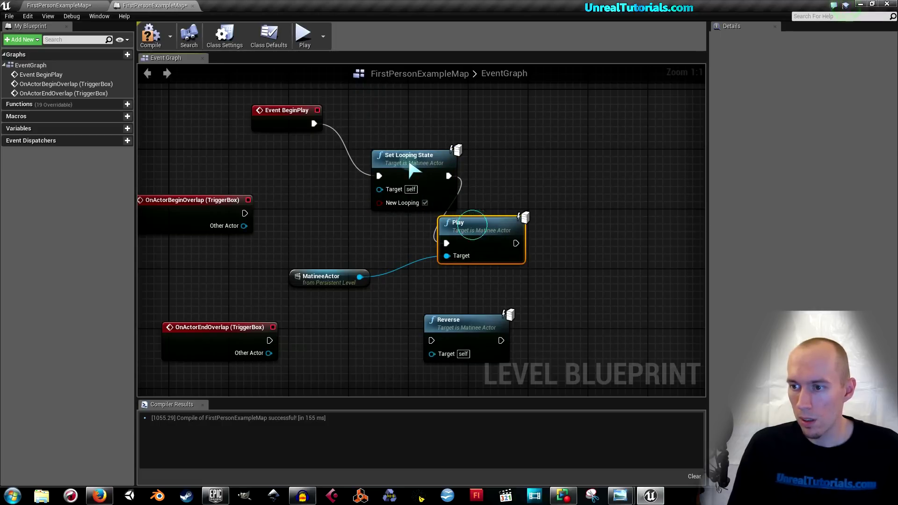
left_click_drag(407, 157, 401, 135)
left_click_drag(305, 114, 304, 137)
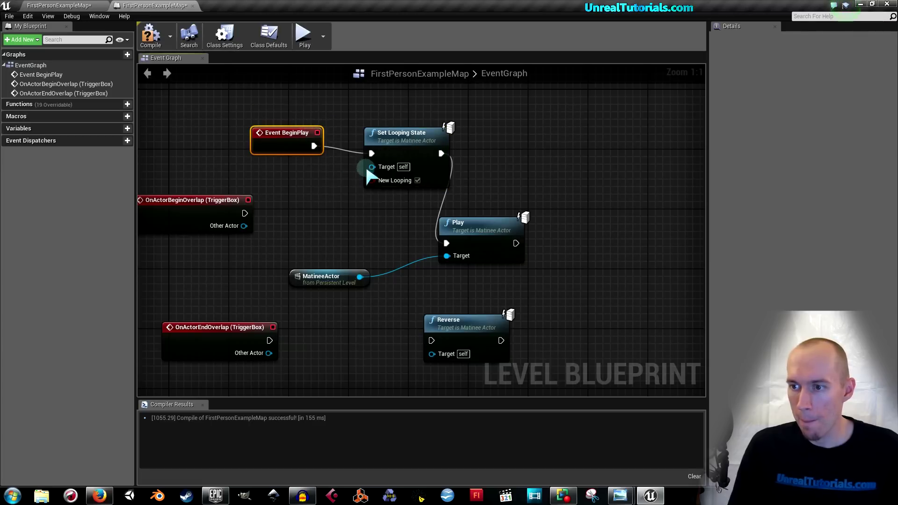
left_click_drag(372, 167, 361, 187)
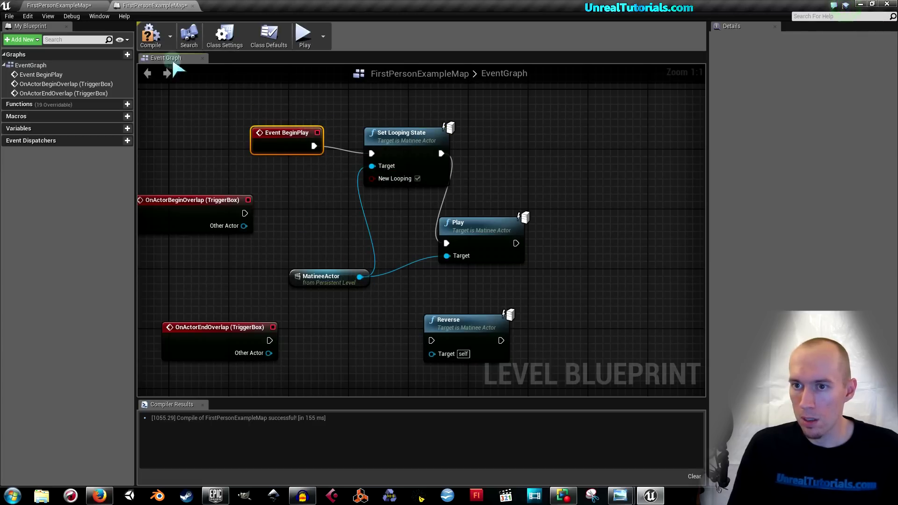
- Play-test the level, walking toward the wall to watch it turn red and cycle automatically, then stop
left_click(87, 6)
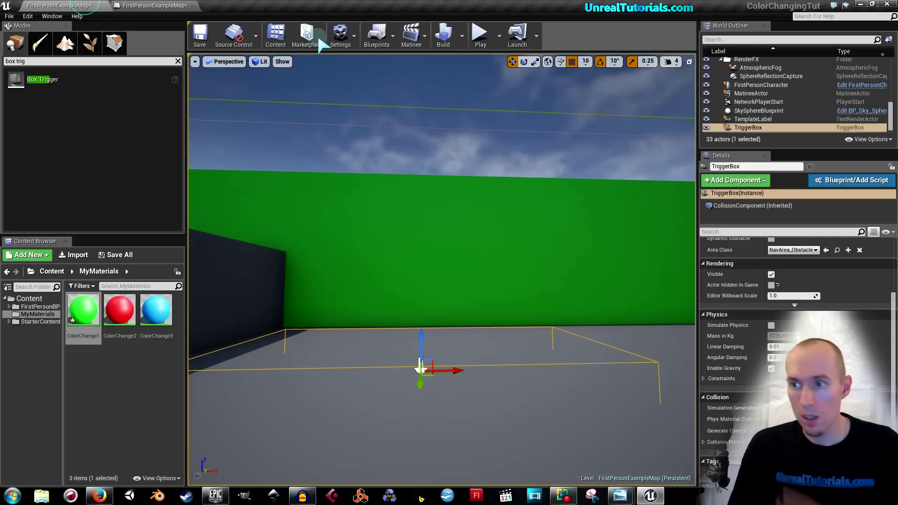
left_click(479, 33)
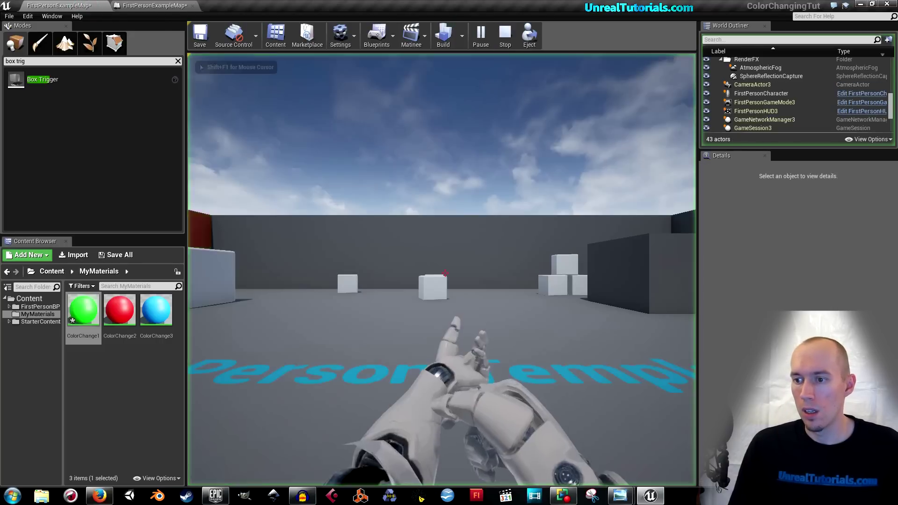
key("w")
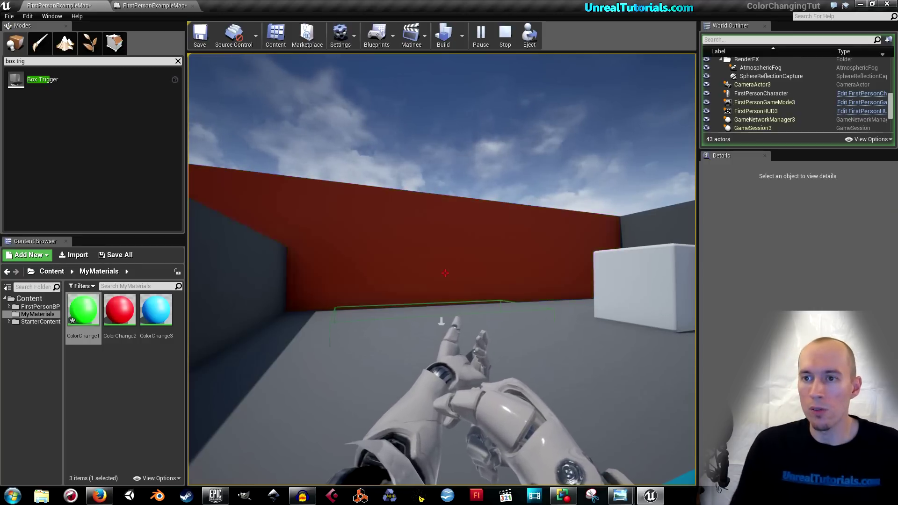
key("shift+F1")
key("Escape")
- In MatineeActor, use Set Color to make the 2.00 key green (00FF00), then close Matinee
left_click(411, 35)
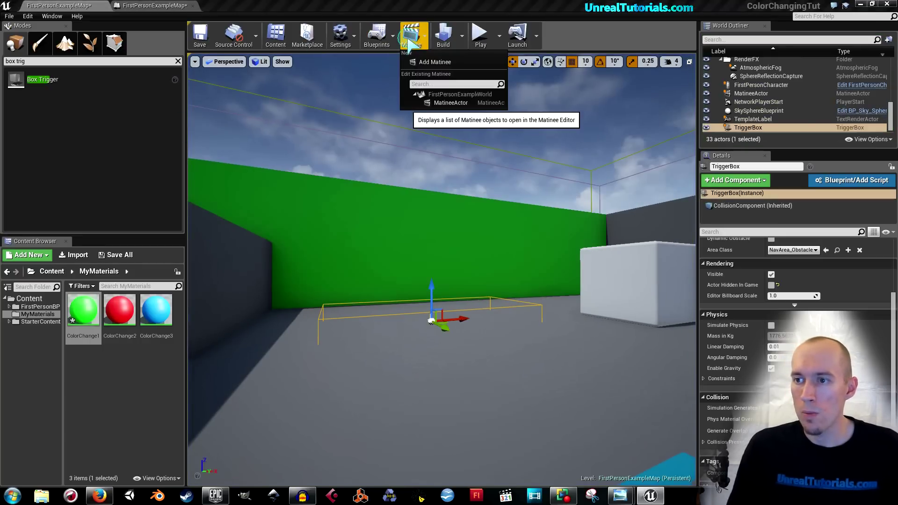
left_click(444, 102)
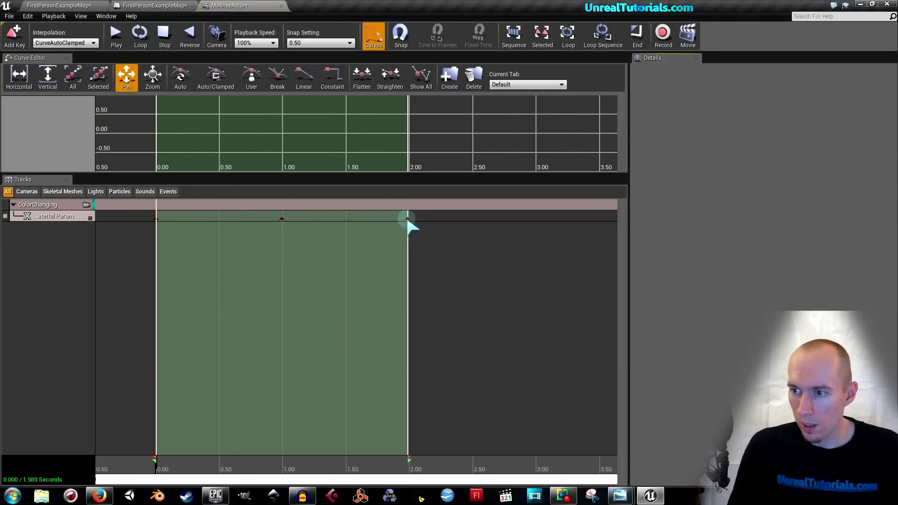
left_click(407, 219)
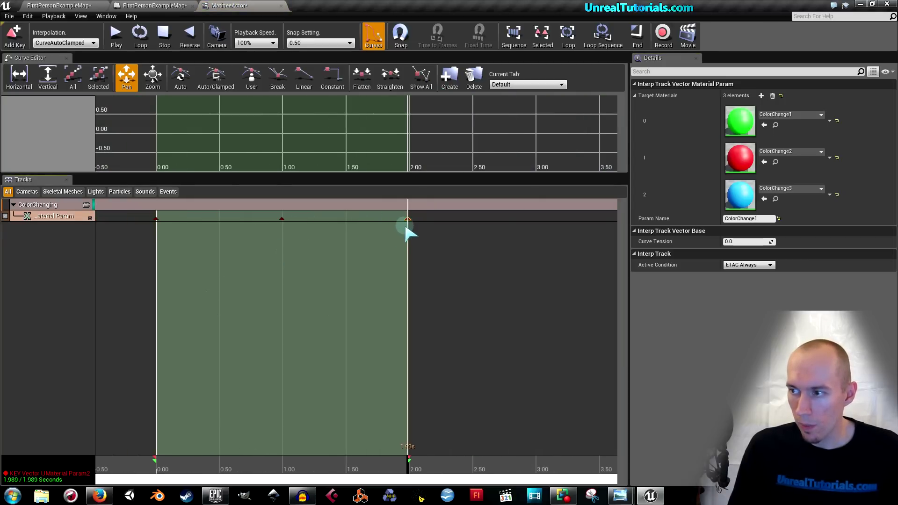
right_click(411, 226)
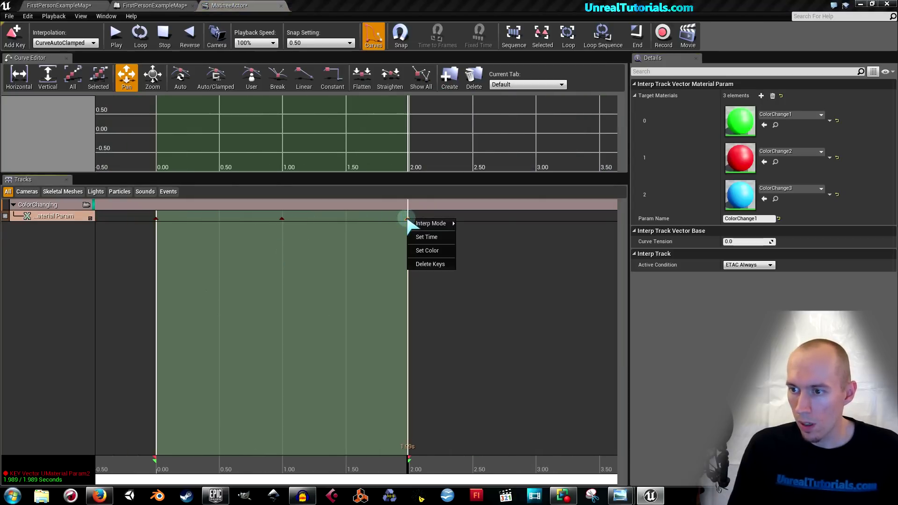
left_click(415, 256)
left_click(425, 275)
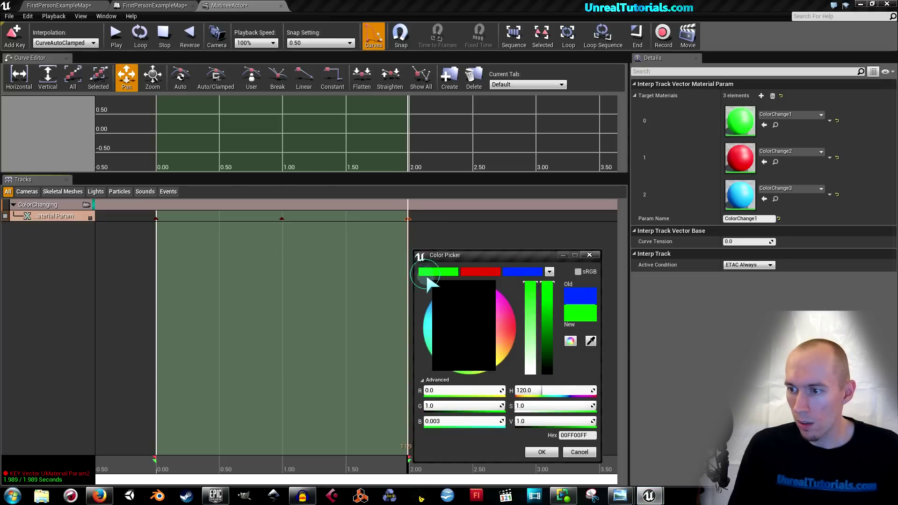
left_click(536, 453)
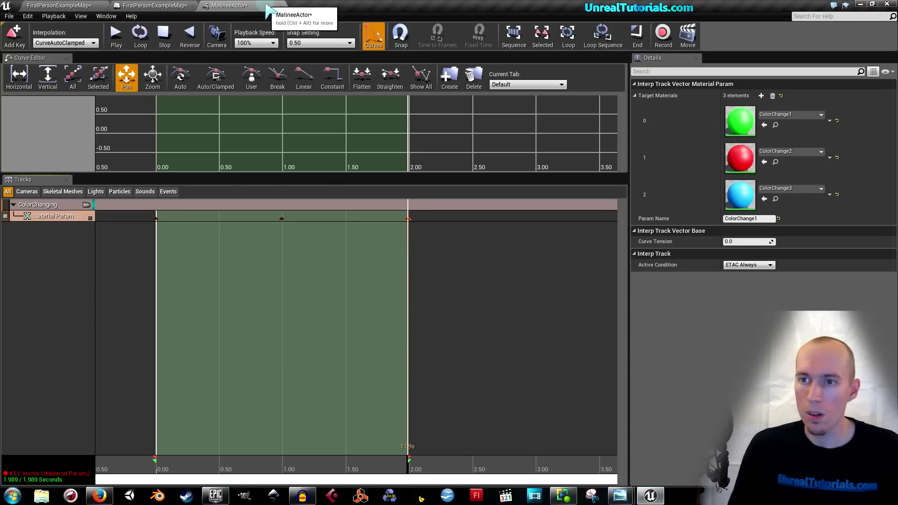
left_click(280, 6)
- Start a play session and walk toward the wall to check the colour loop returns to green
left_click(70, 6)
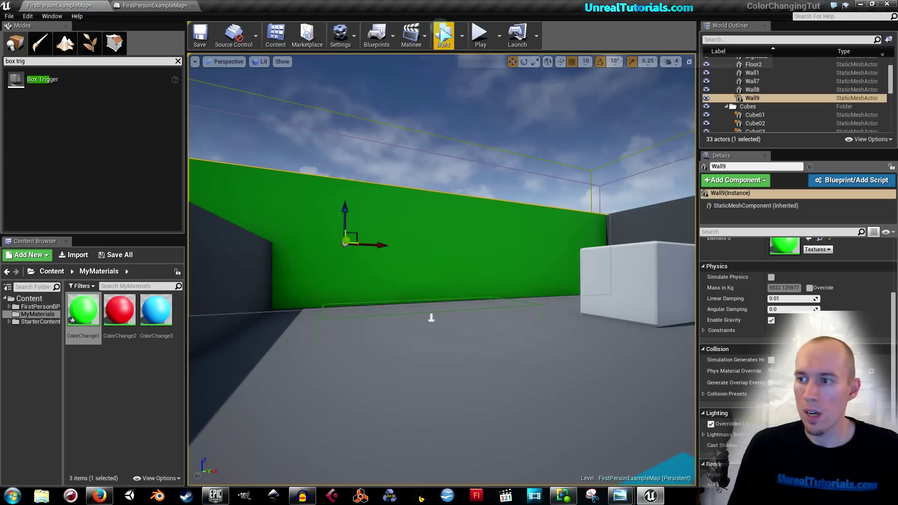
left_click(474, 28)
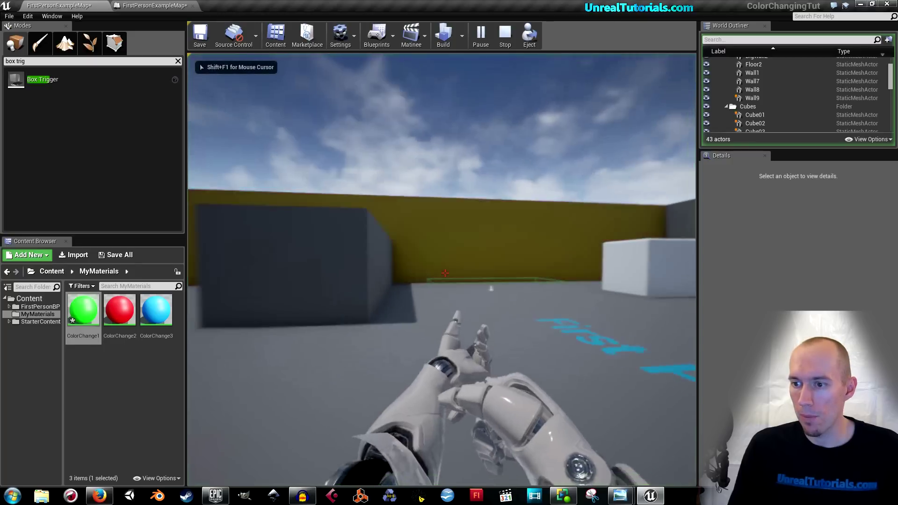
key("w")
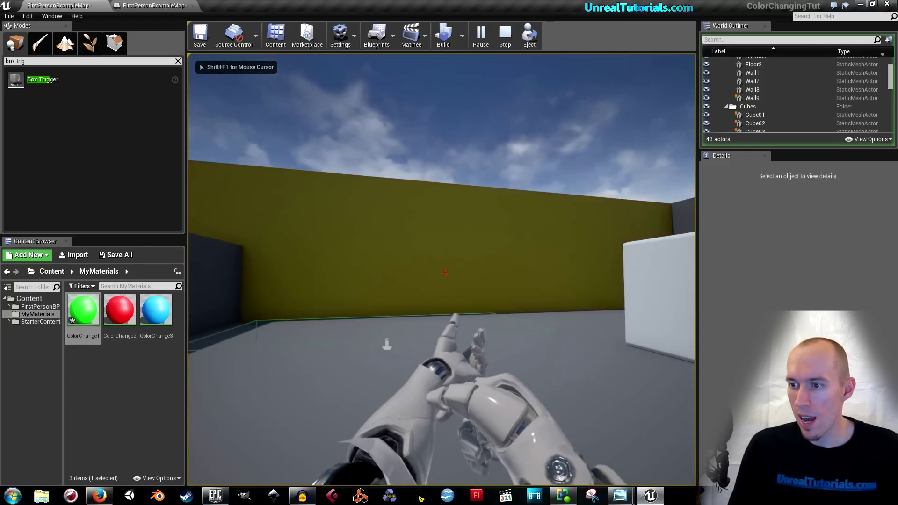
key("w")
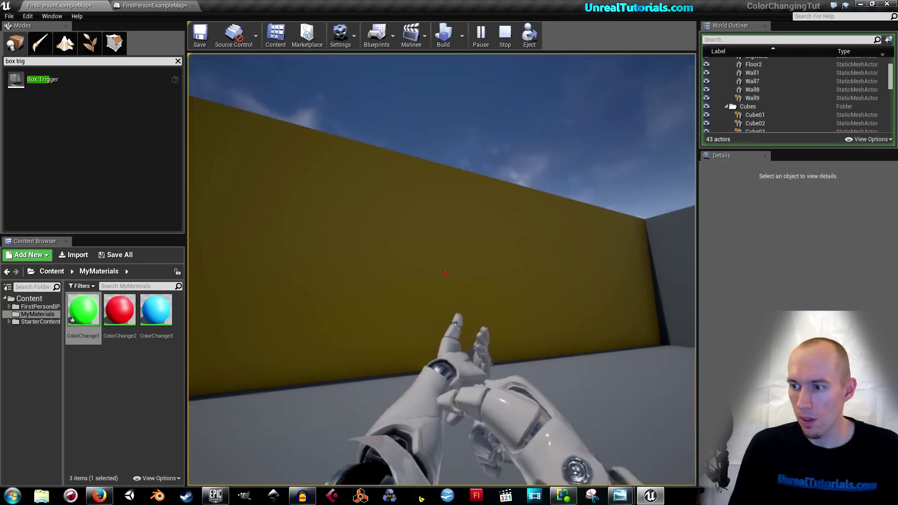